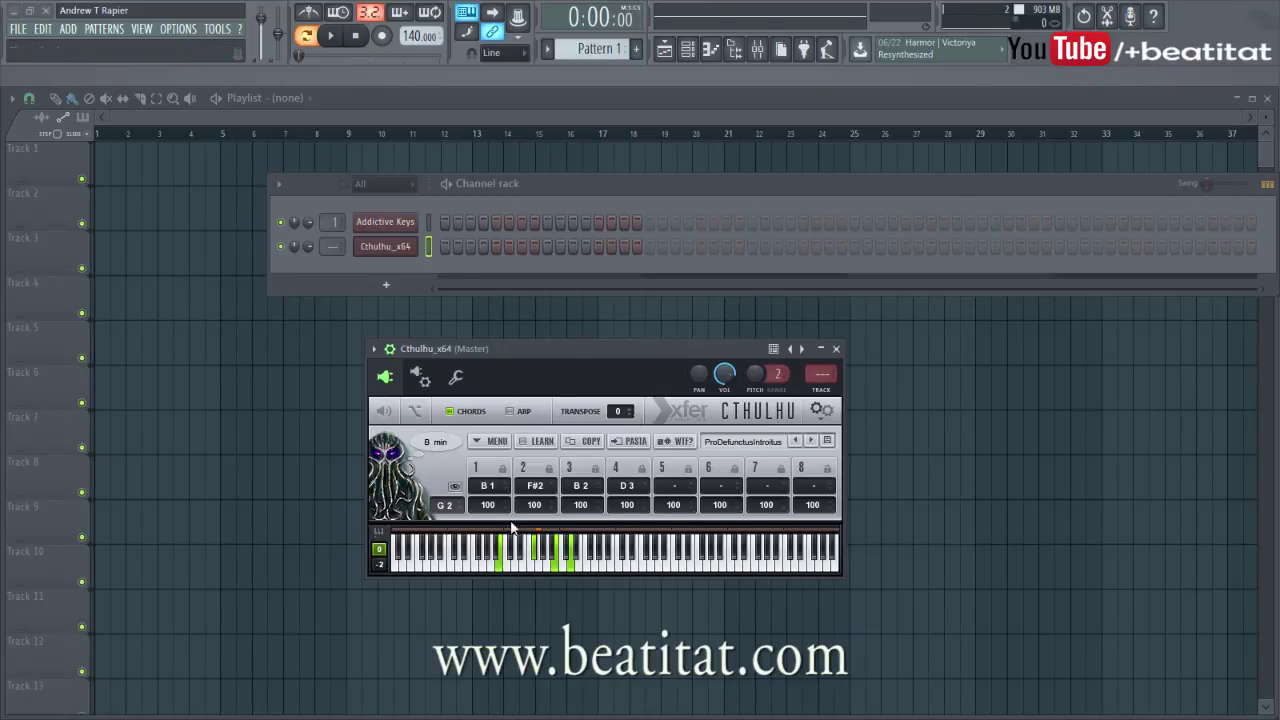
Show the Addictive Keys wrapper settings page, with MIDI input and output ports at 2
left_click(419, 376)
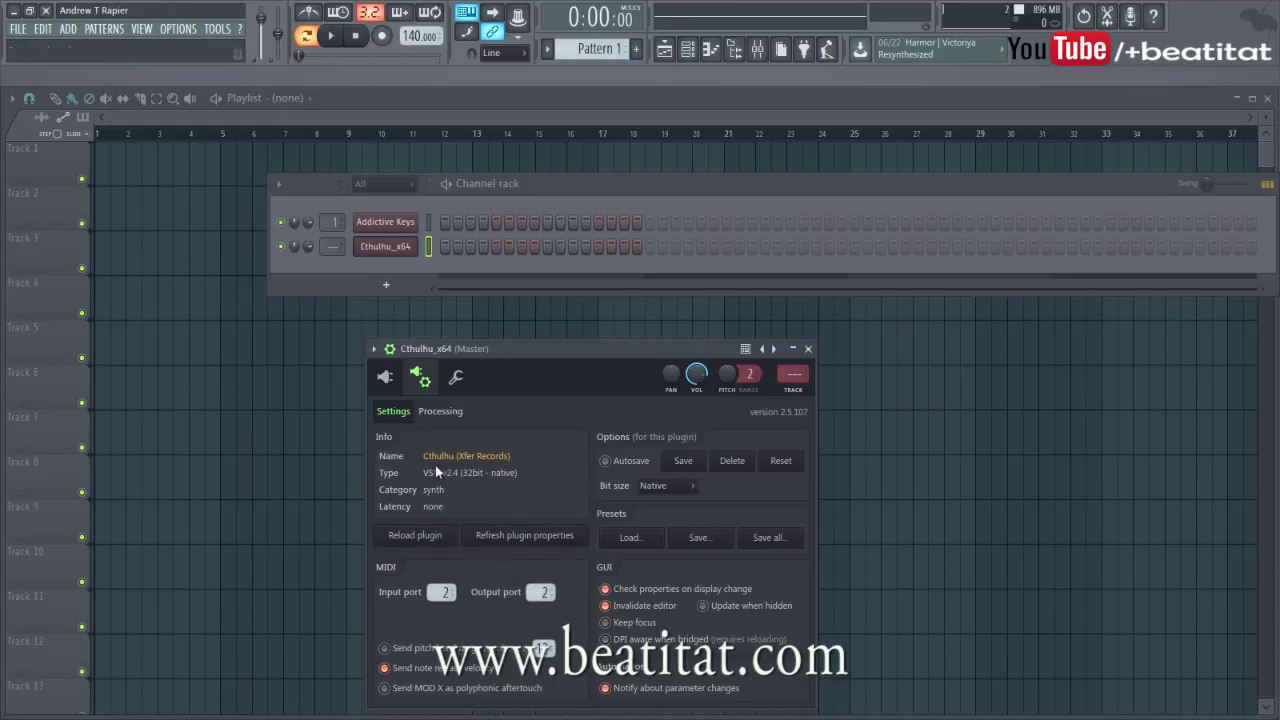
left_click(404, 228)
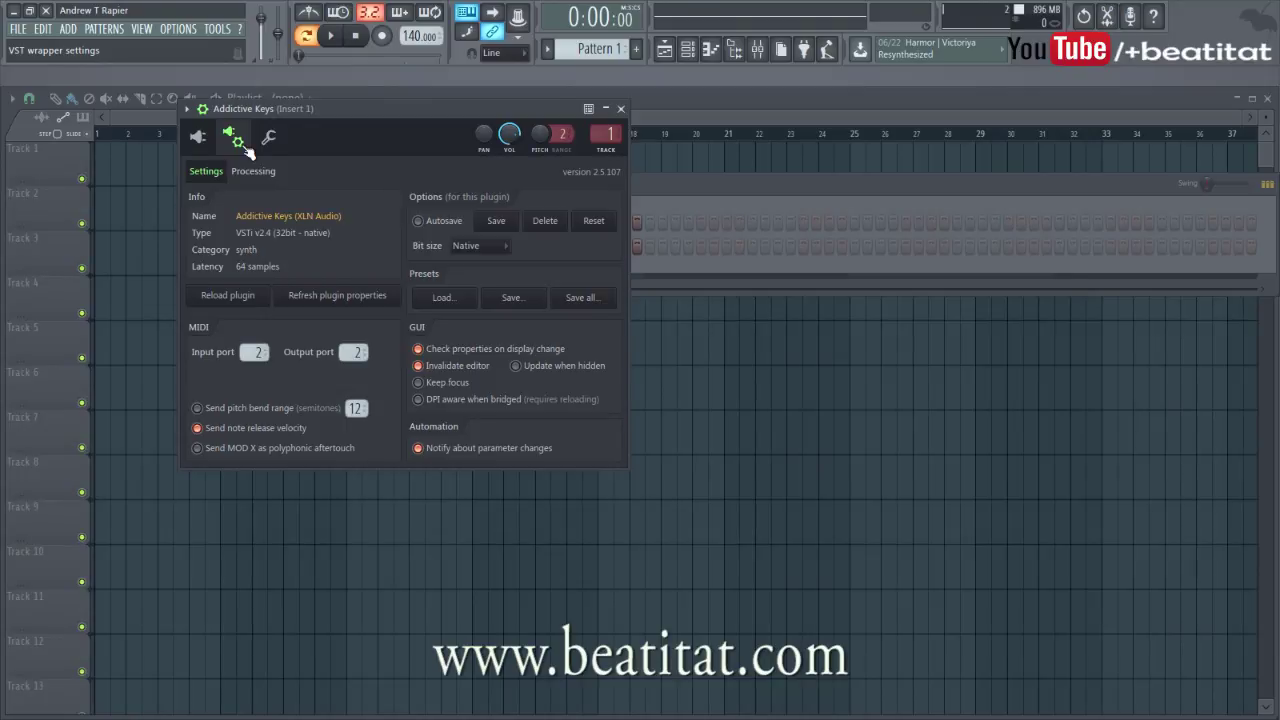
Show the Addictive Keys interface, then return to Cthulhu_x64's B minor chord grid
left_click(198, 137)
left_click(1102, 189)
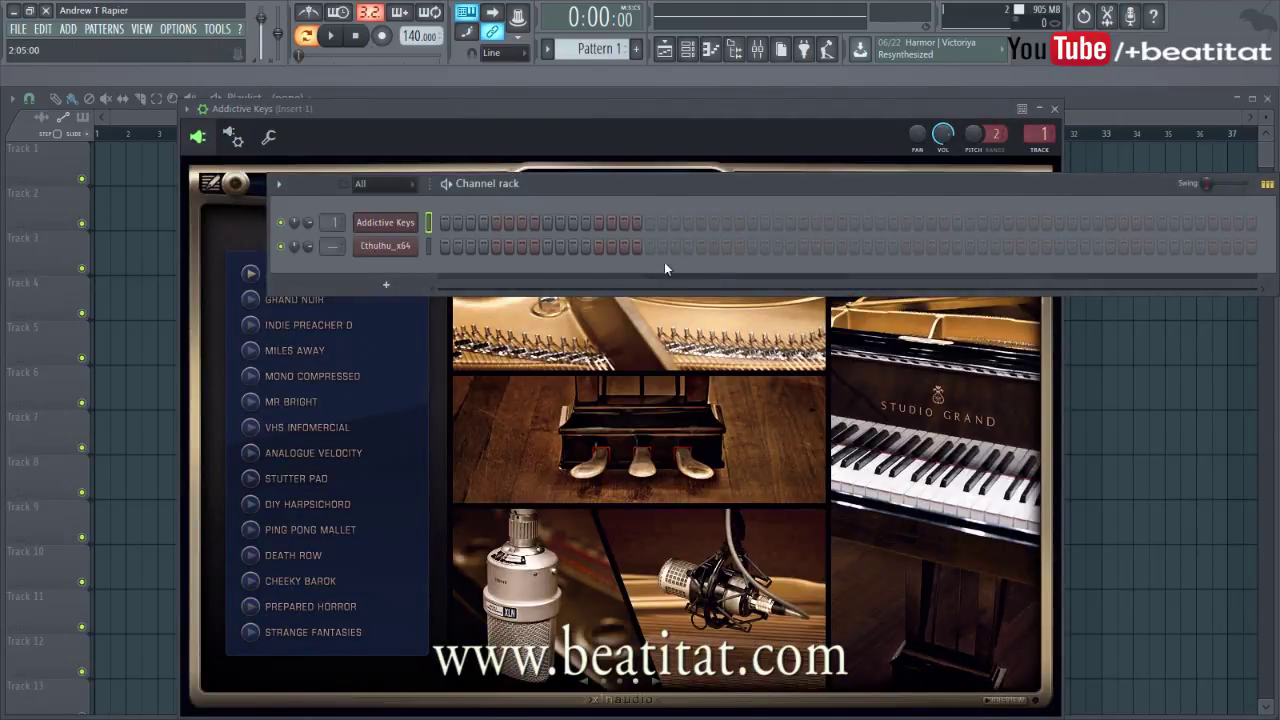
left_click(398, 248)
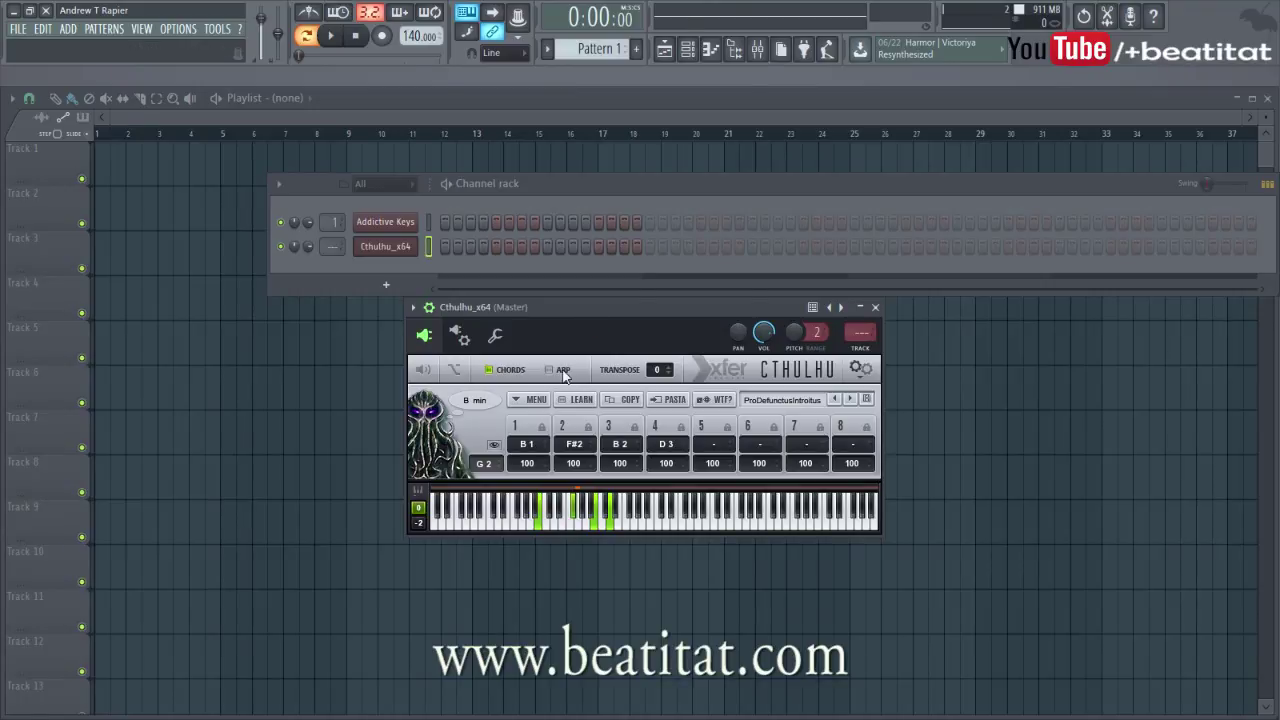
Load the C#minor_E Major preset from Icon_Diatonic into Cthulhu
left_click(805, 400)
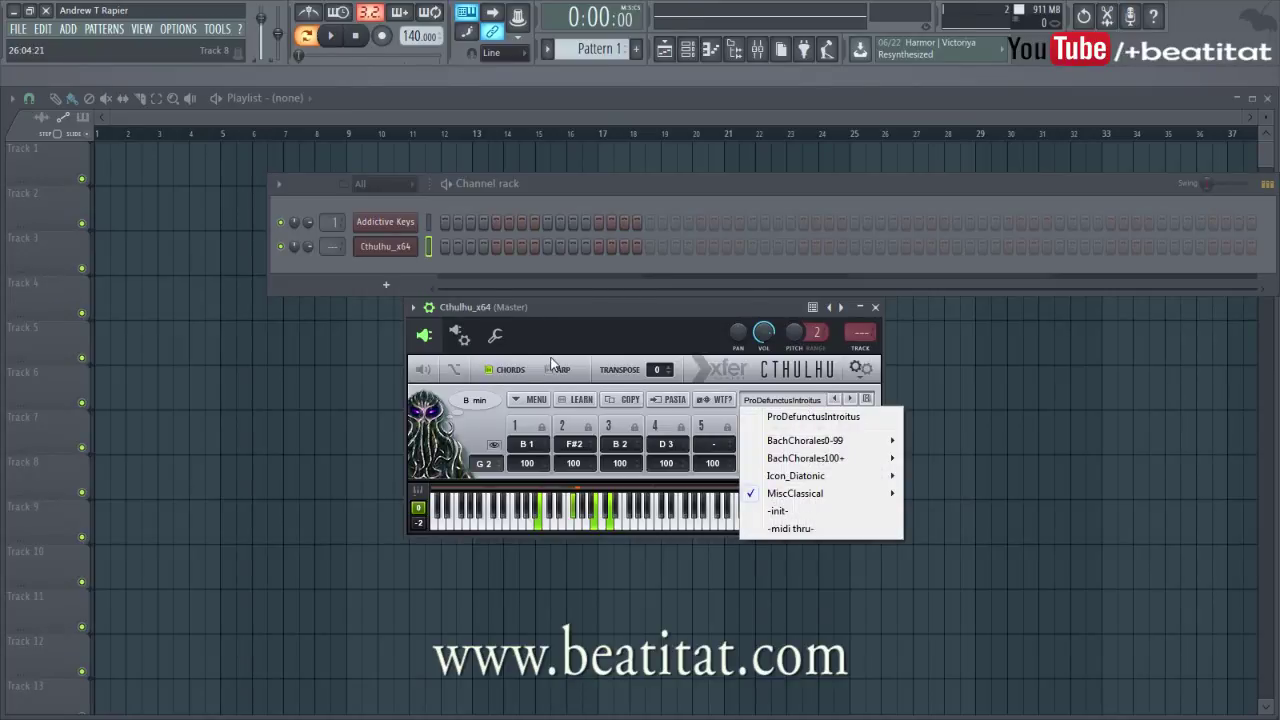
mouse_move(807, 480)
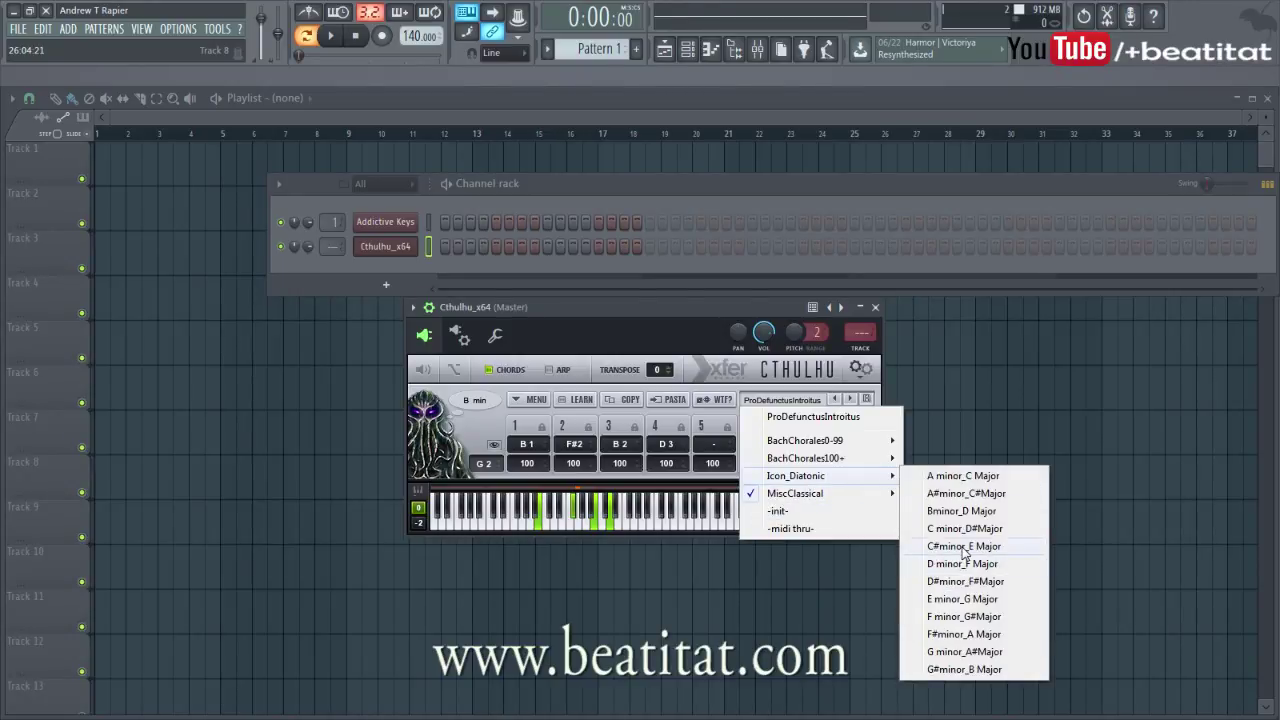
left_click(962, 546)
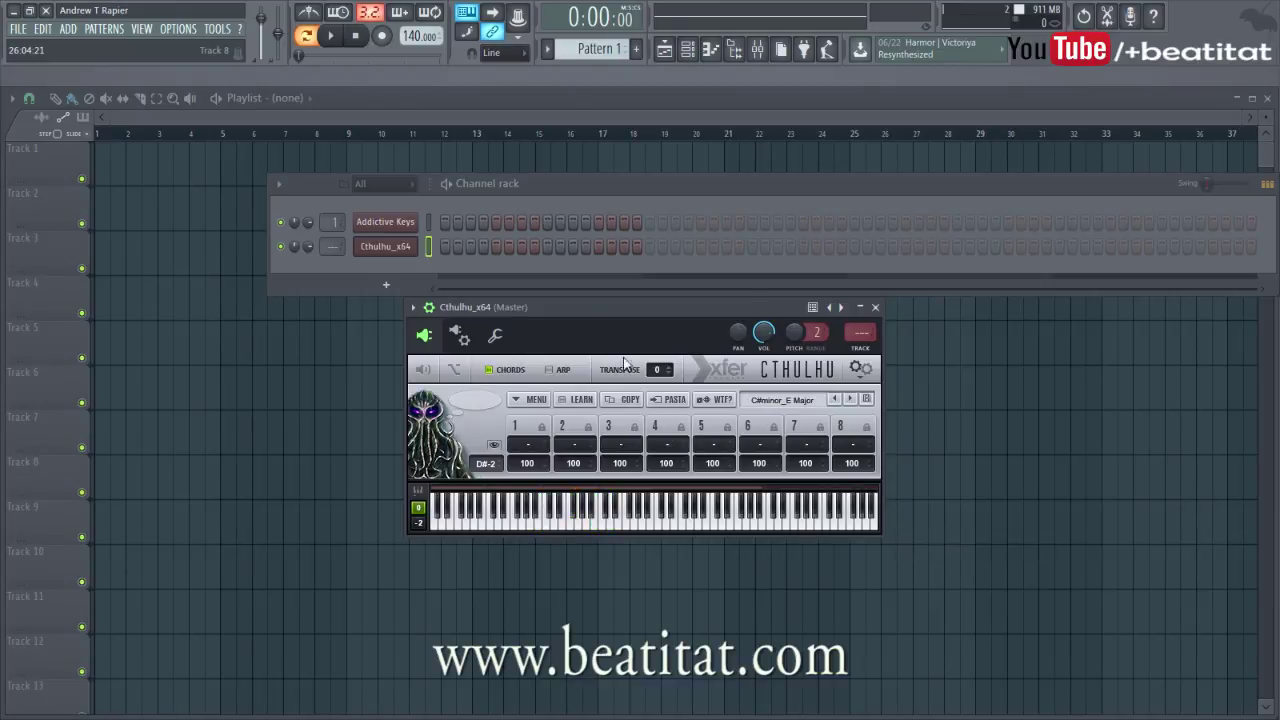
Close and reopen the Cthulhu_x64 plugin, then bring up its channel options menu
left_click(416, 252)
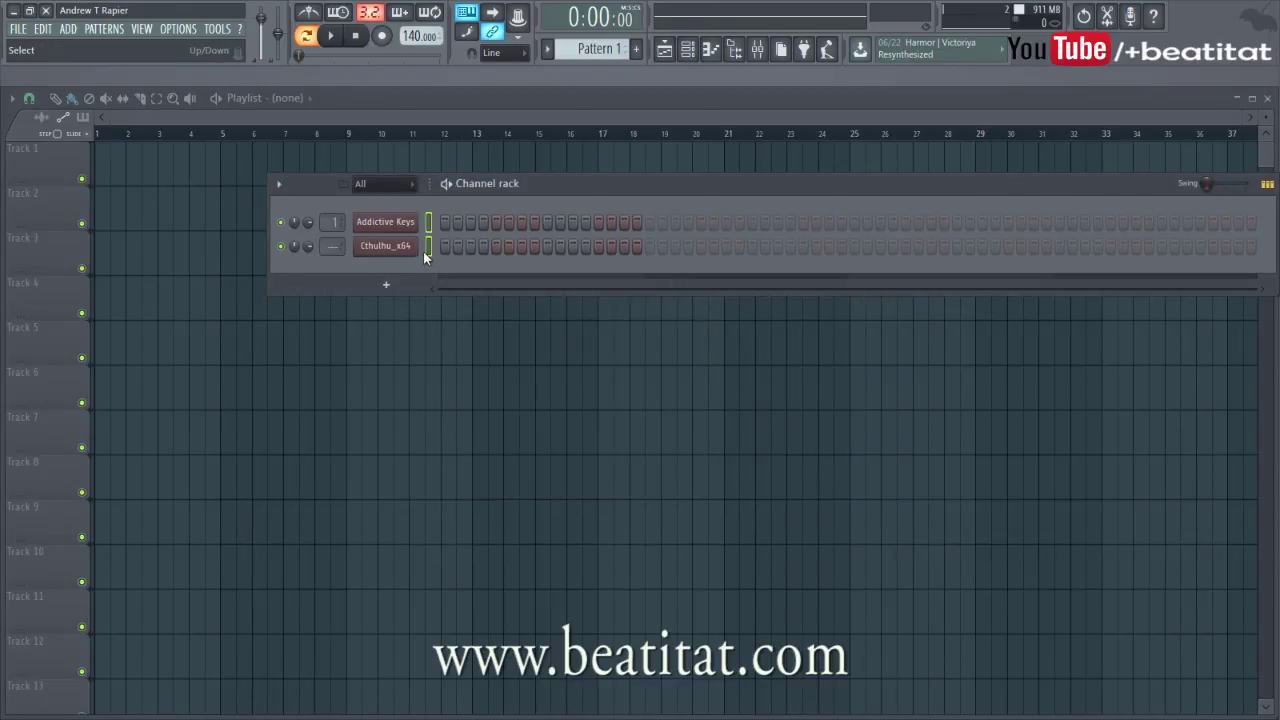
left_click(410, 248)
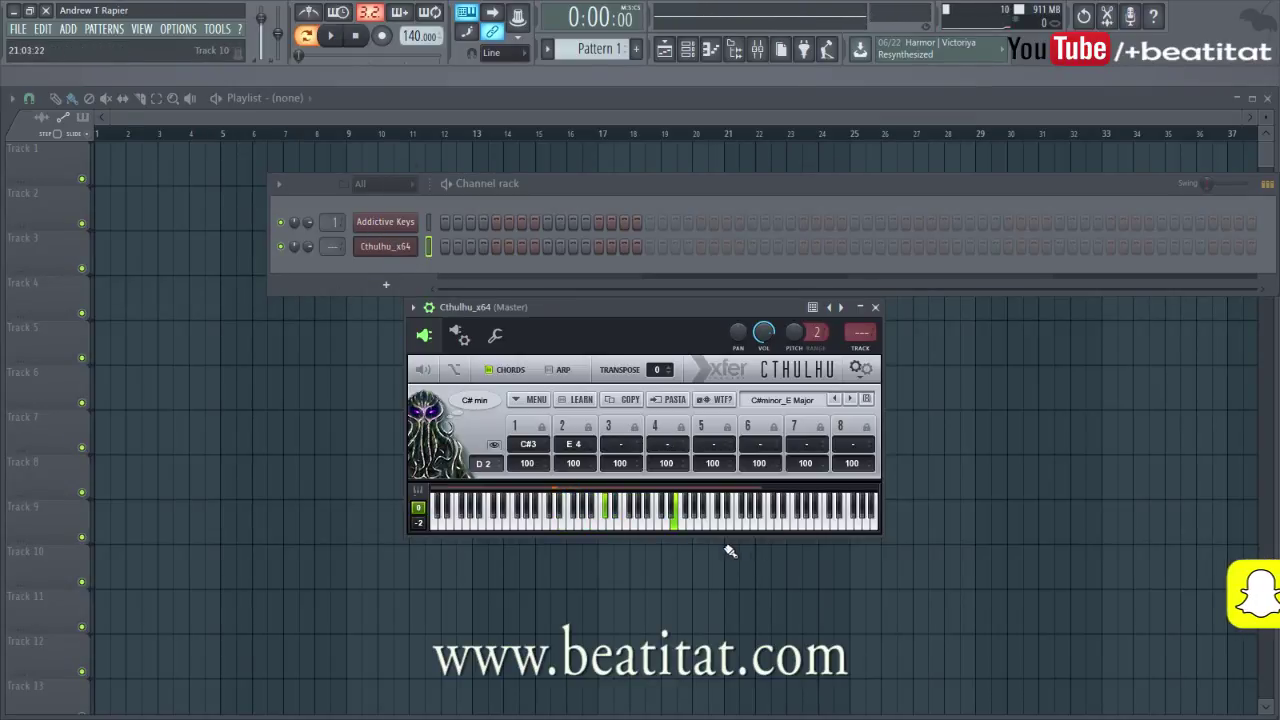
right_click(380, 245)
right_click(390, 246)
In Cthulhu_x64's piano roll, draw an E5, G#5, F#5, D#5 line and audition it
left_click(427, 246)
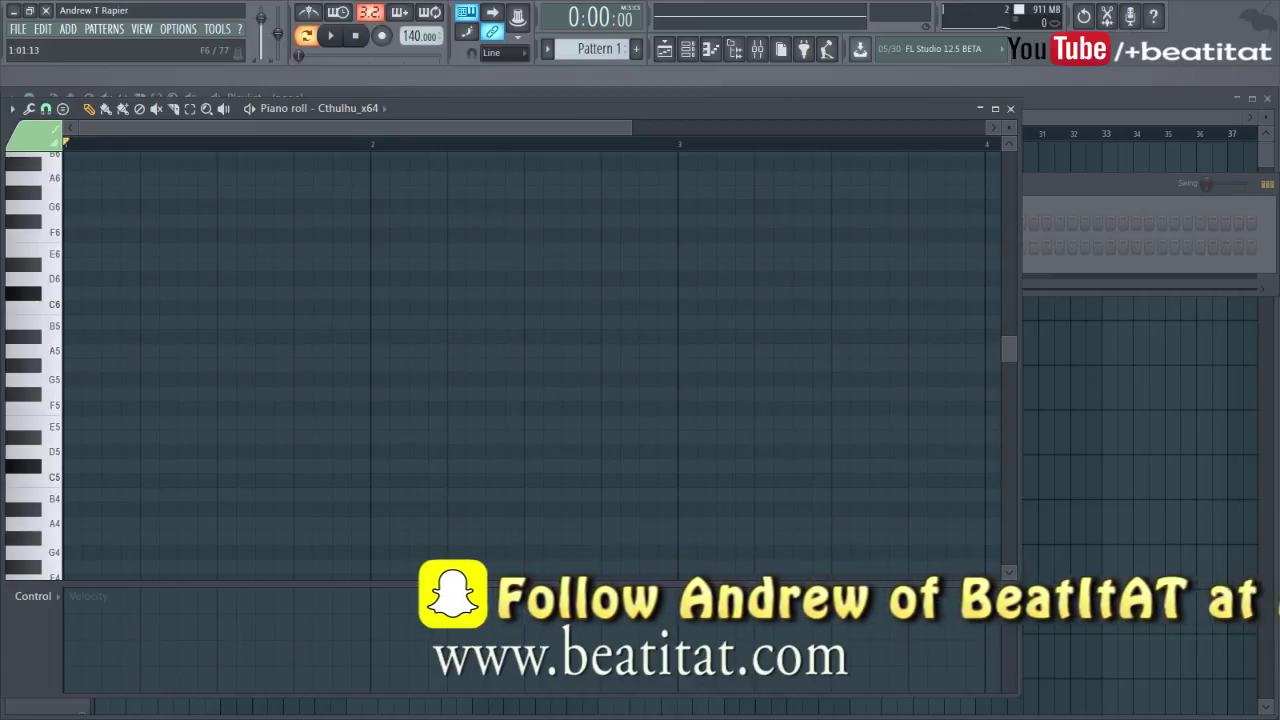
left_click(80, 379)
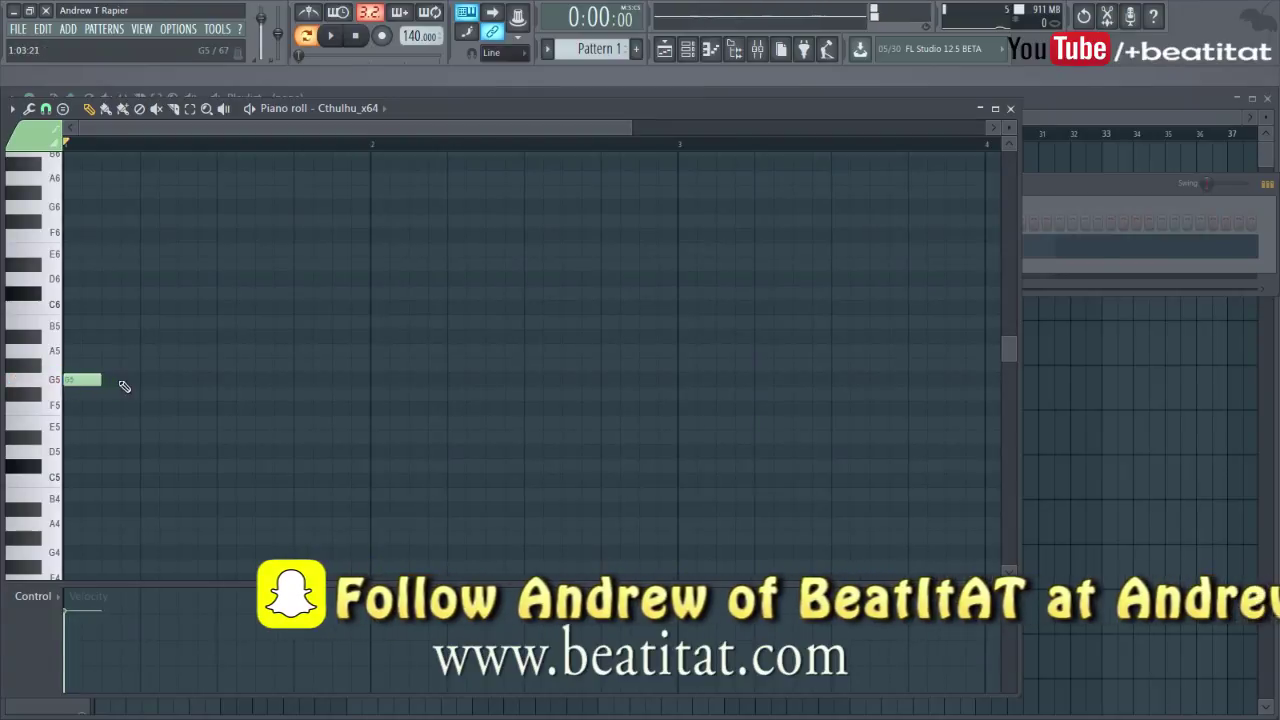
left_click_drag(101, 379, 177, 428)
key("space")
left_click(214, 365)
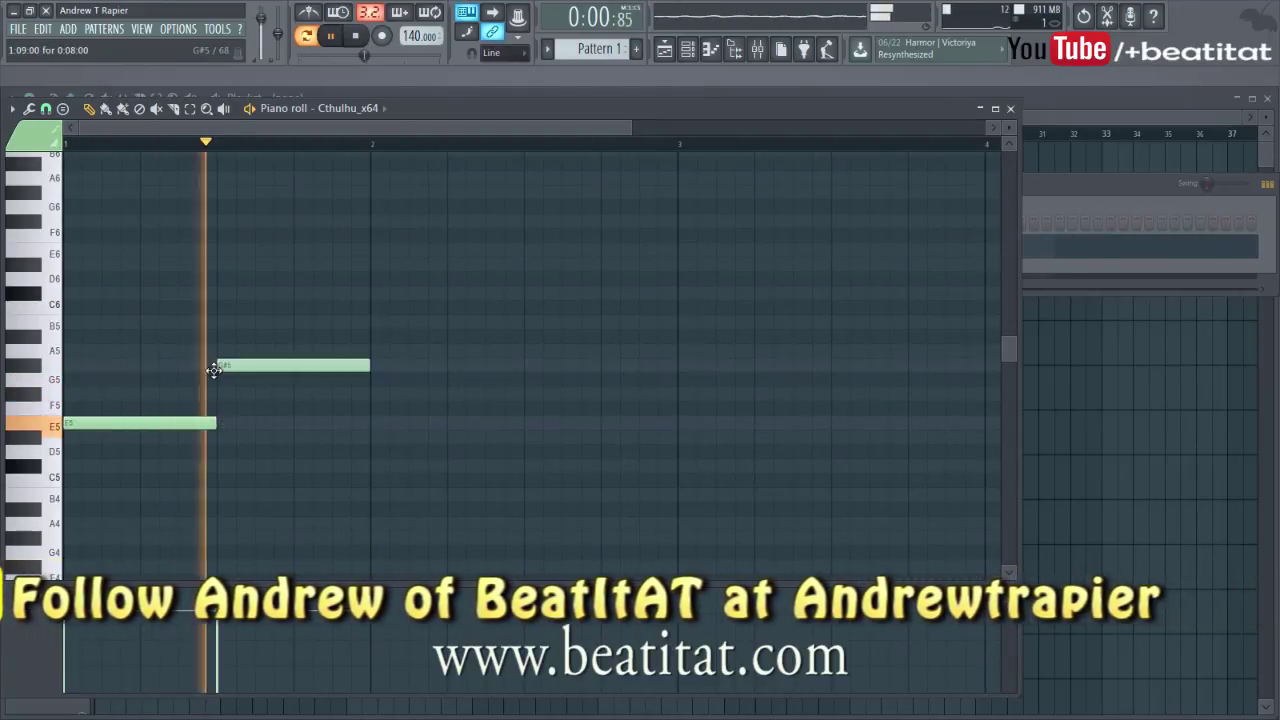
key("space")
left_click(373, 394)
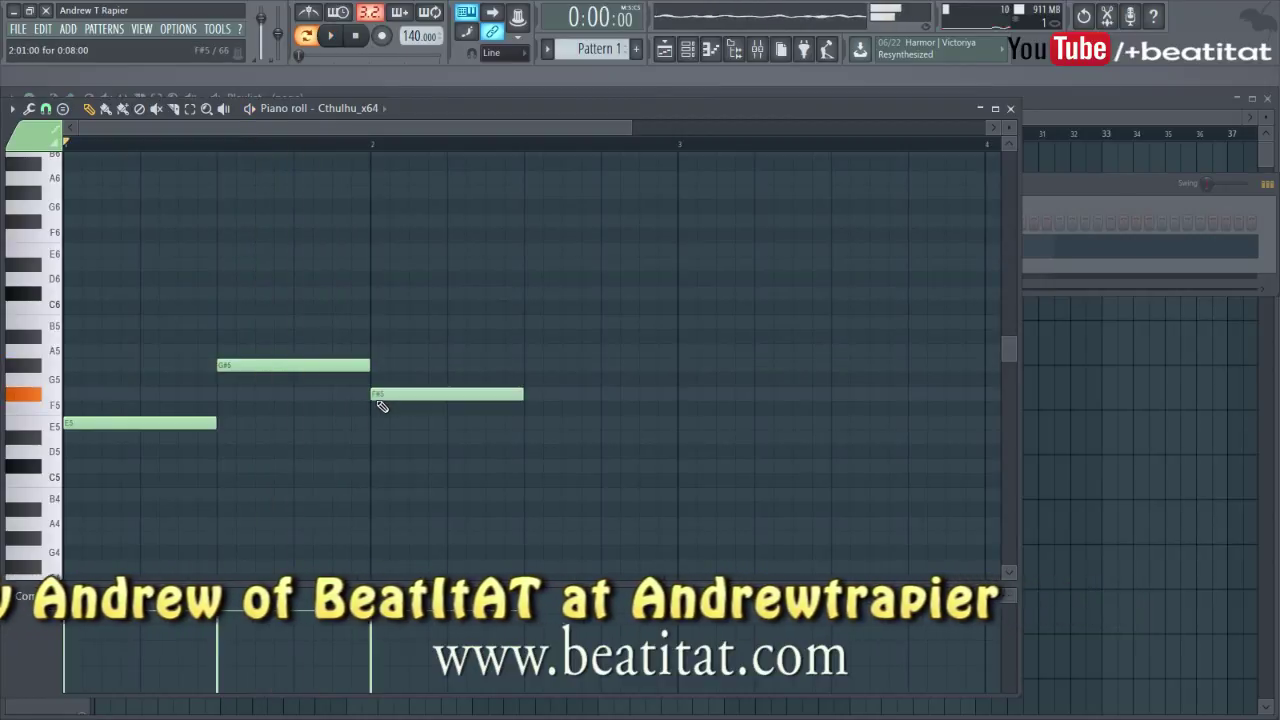
left_click_drag(526, 452, 529, 477)
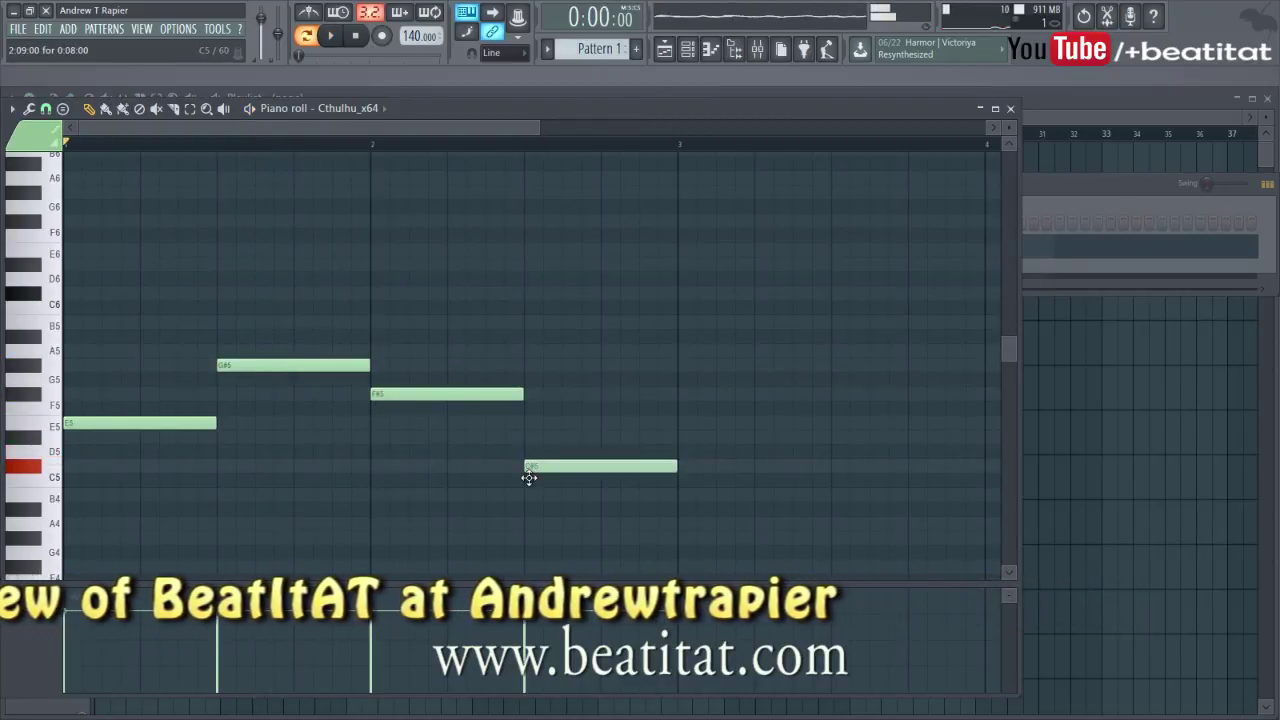
key("space")
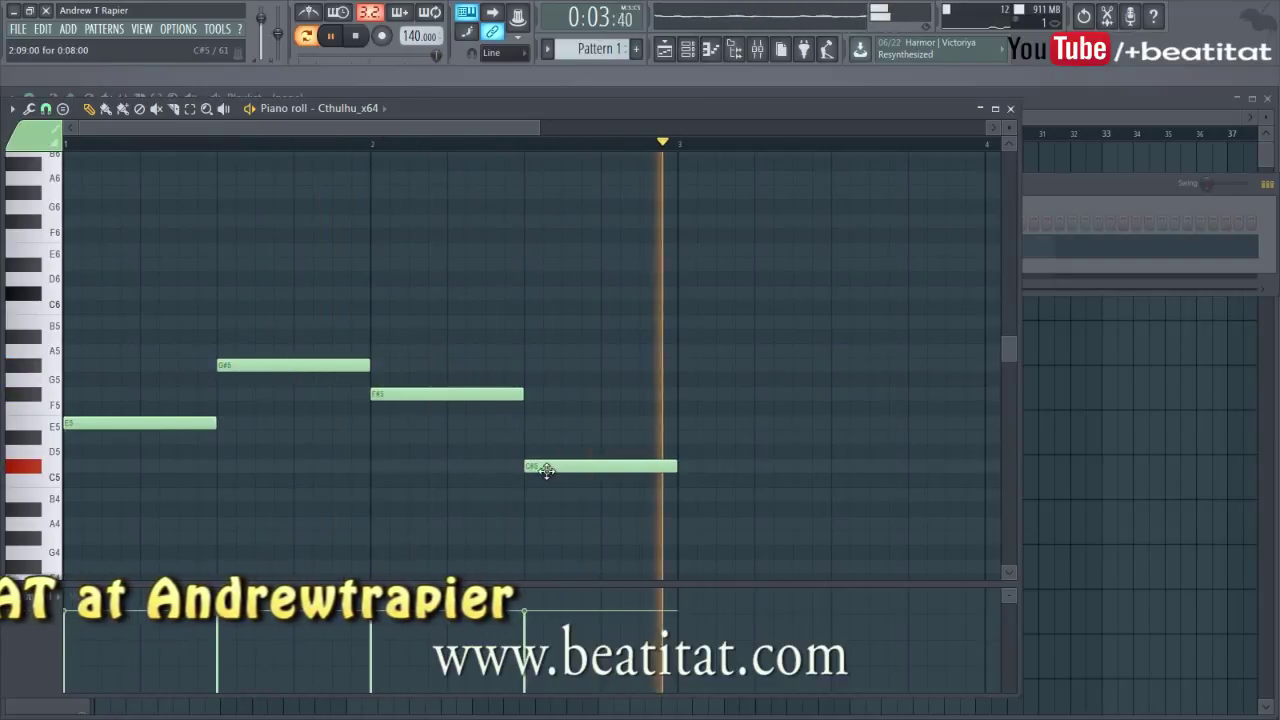
left_click_drag(542, 466, 540, 432)
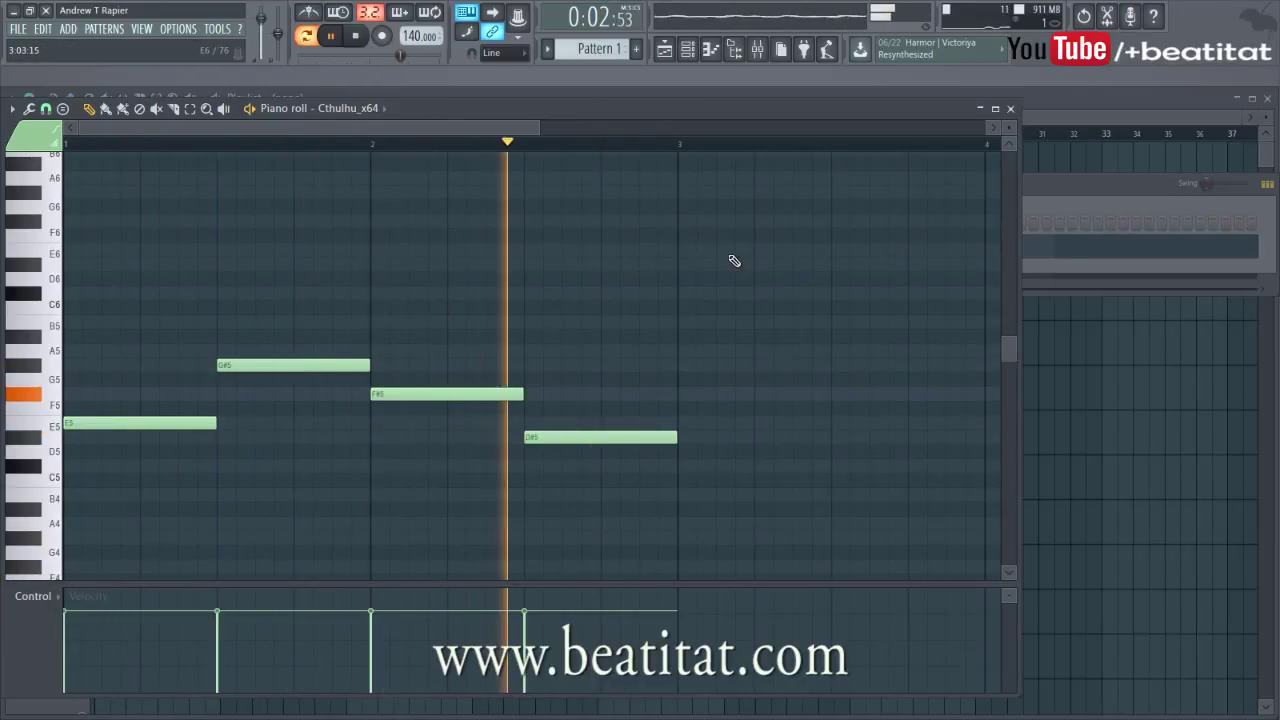
key("space")
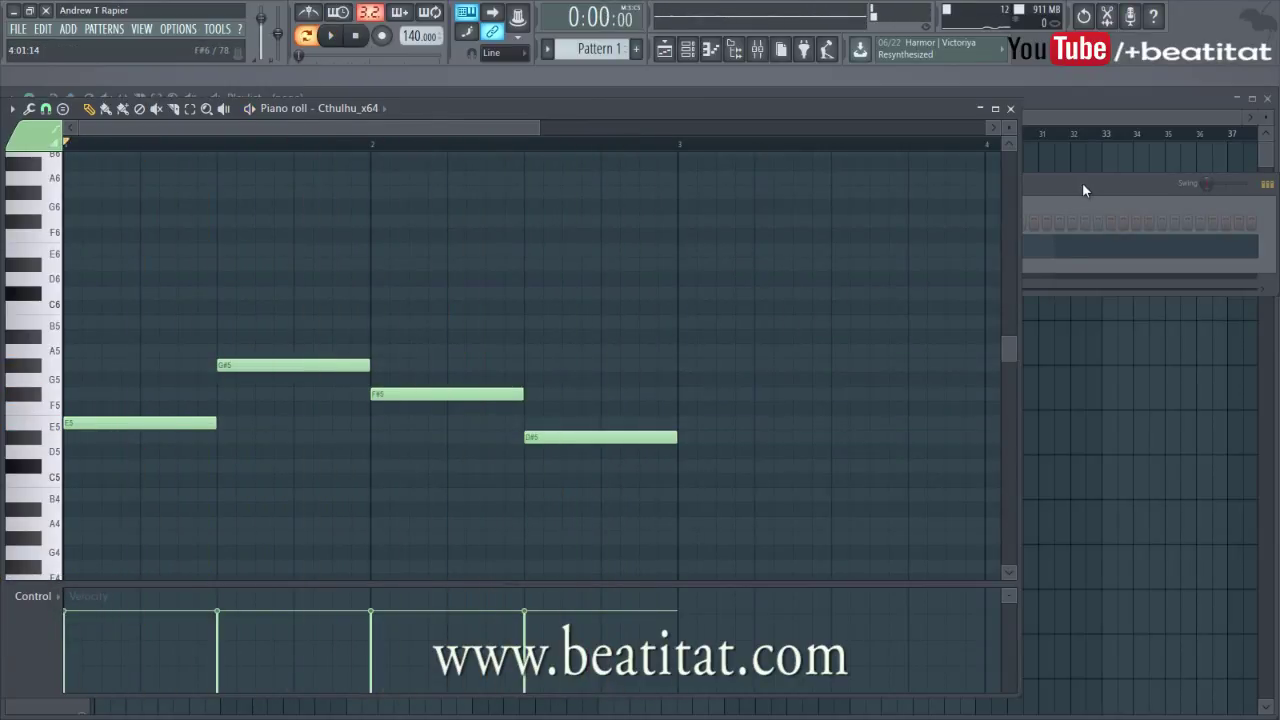
Open the Addictive Keys piano roll from the channel rack
left_click(1082, 182)
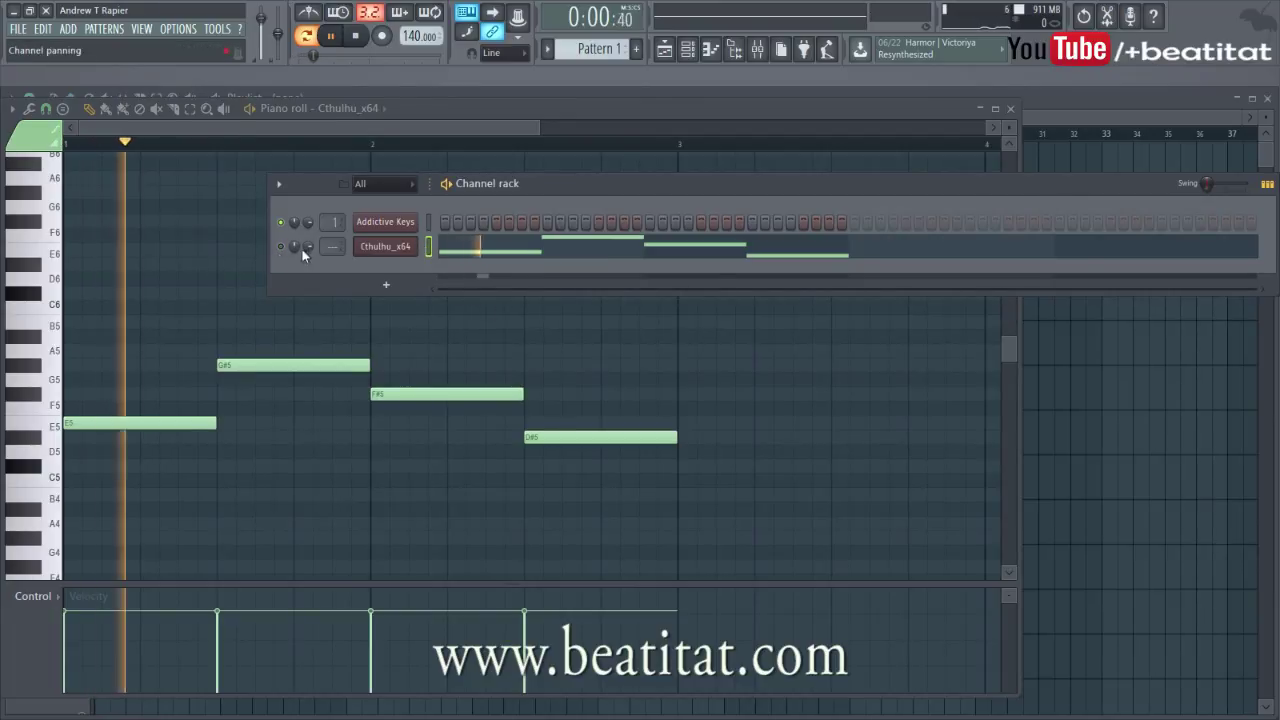
right_click(383, 224)
left_click(472, 225)
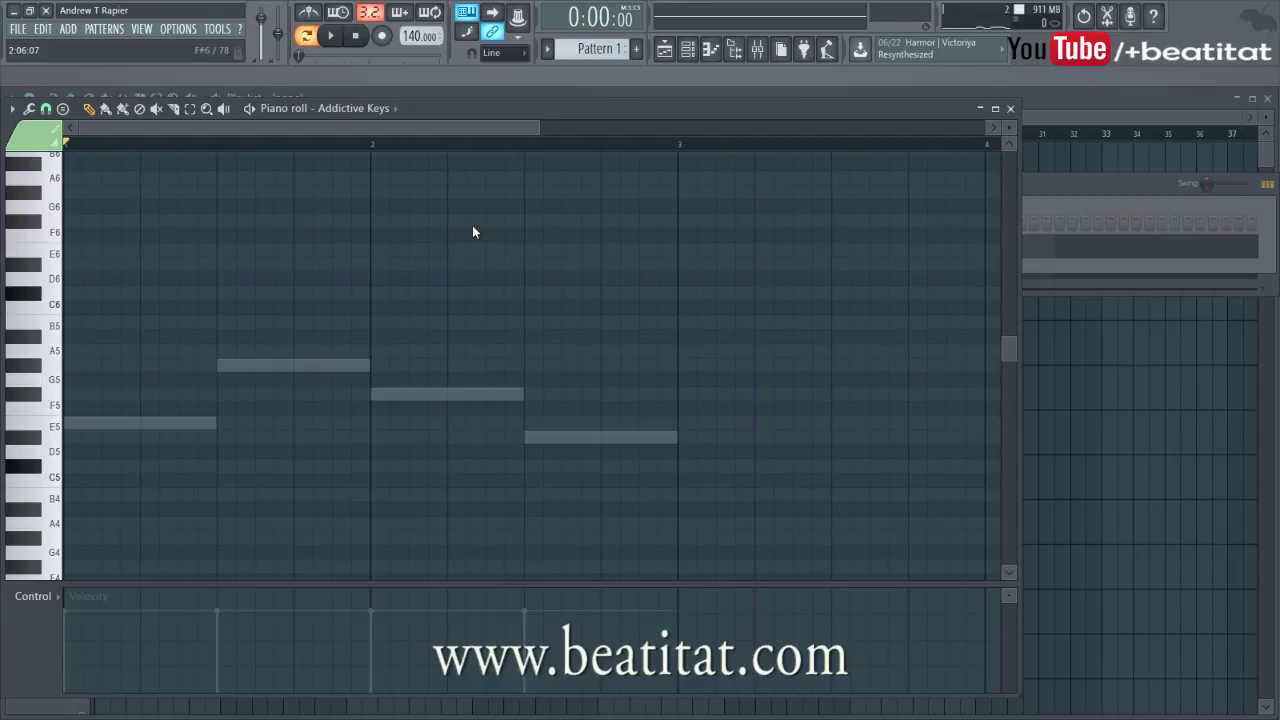
Switch to empty Pattern 2 and open a maximized Addictive Keys piano roll
left_click(1043, 174)
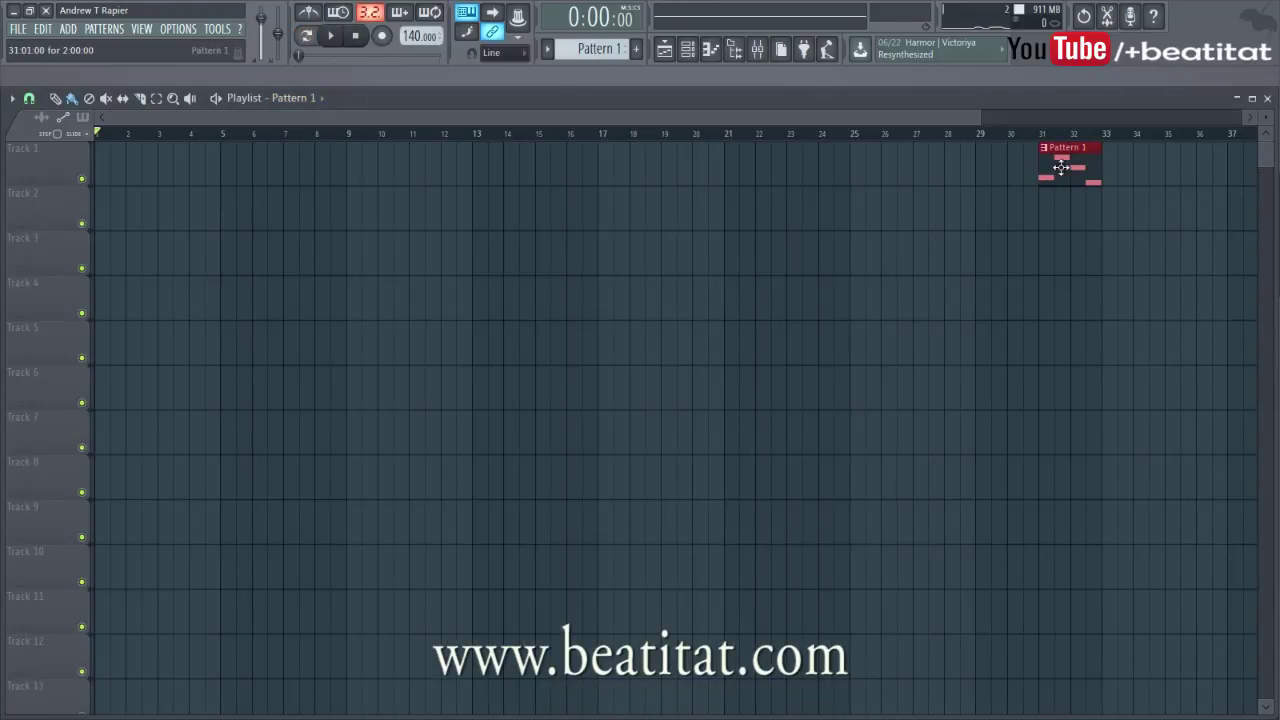
left_click(687, 49)
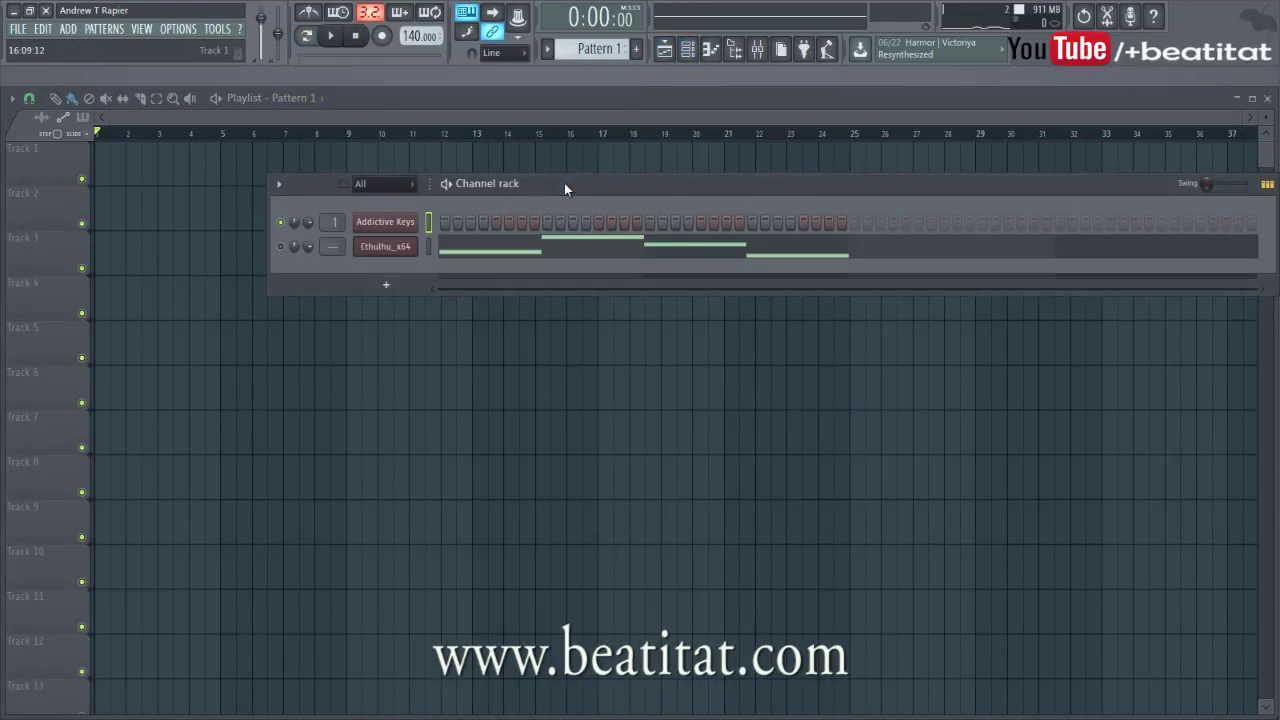
key("F4")
right_click(433, 226)
left_click(449, 227)
right_click(416, 222)
left_click(444, 223)
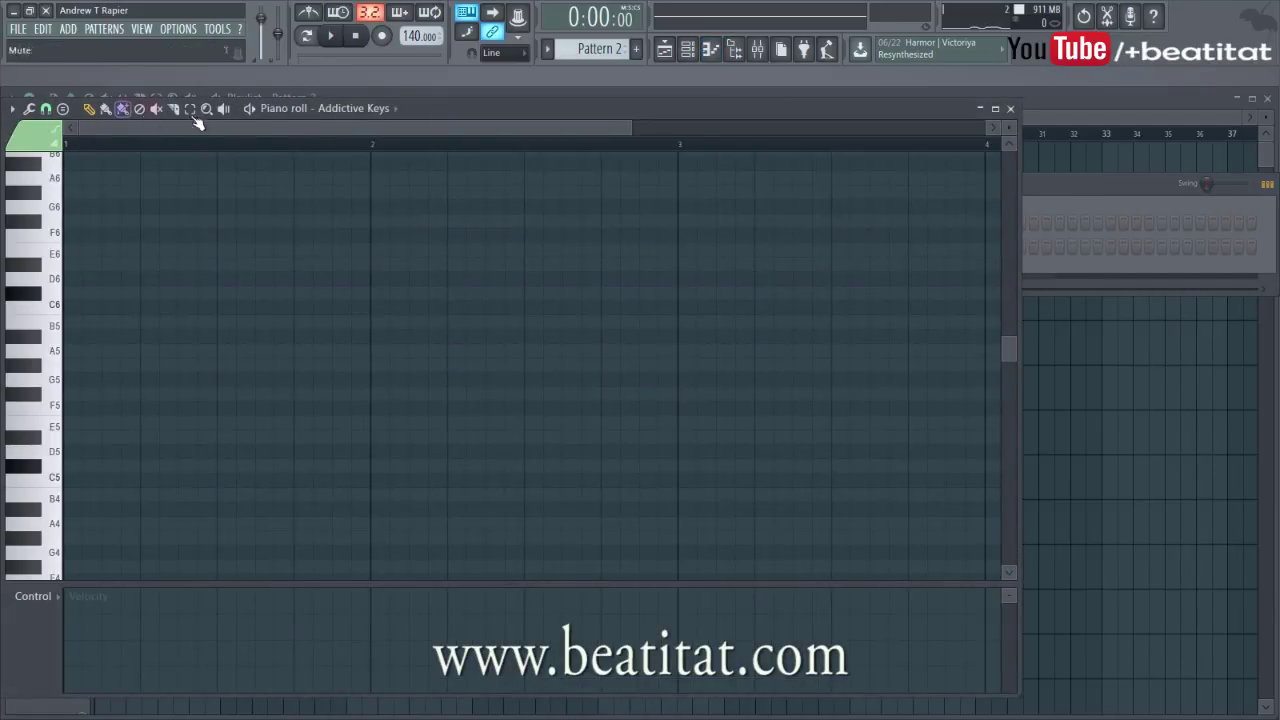
double_click(517, 109)
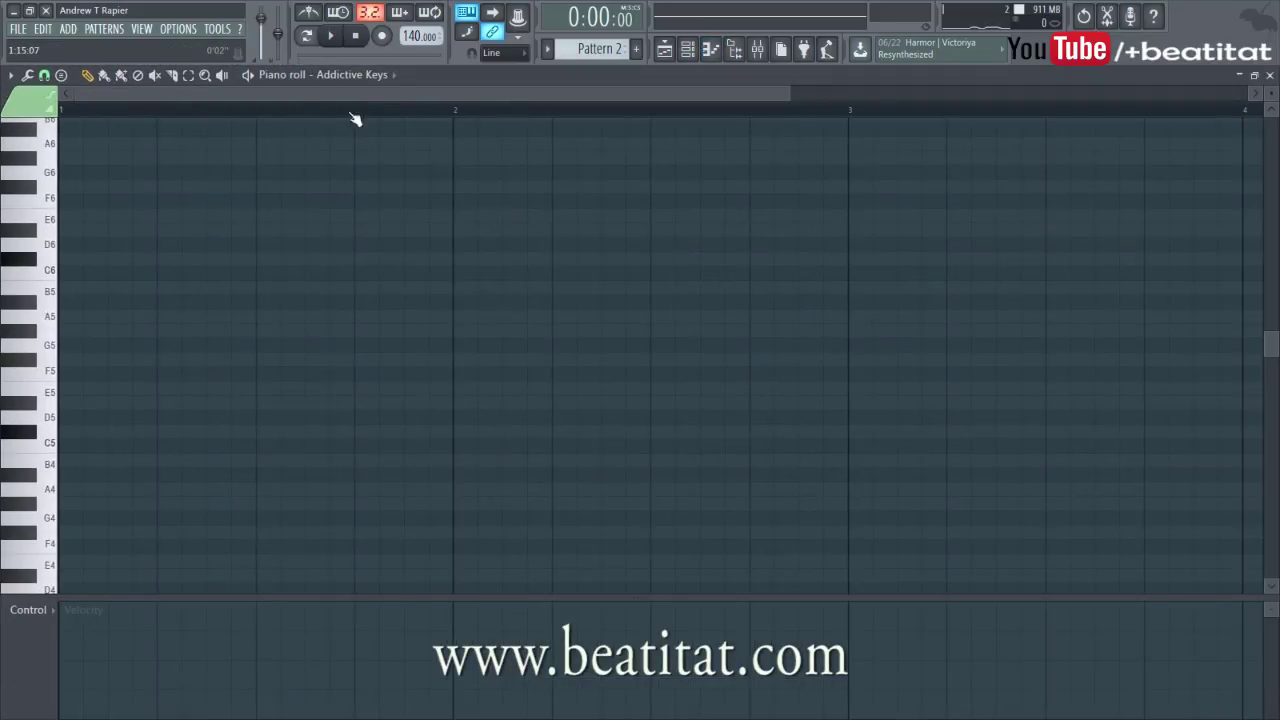
Set the piano roll's scale highlighting to Automatic
left_click(12, 75)
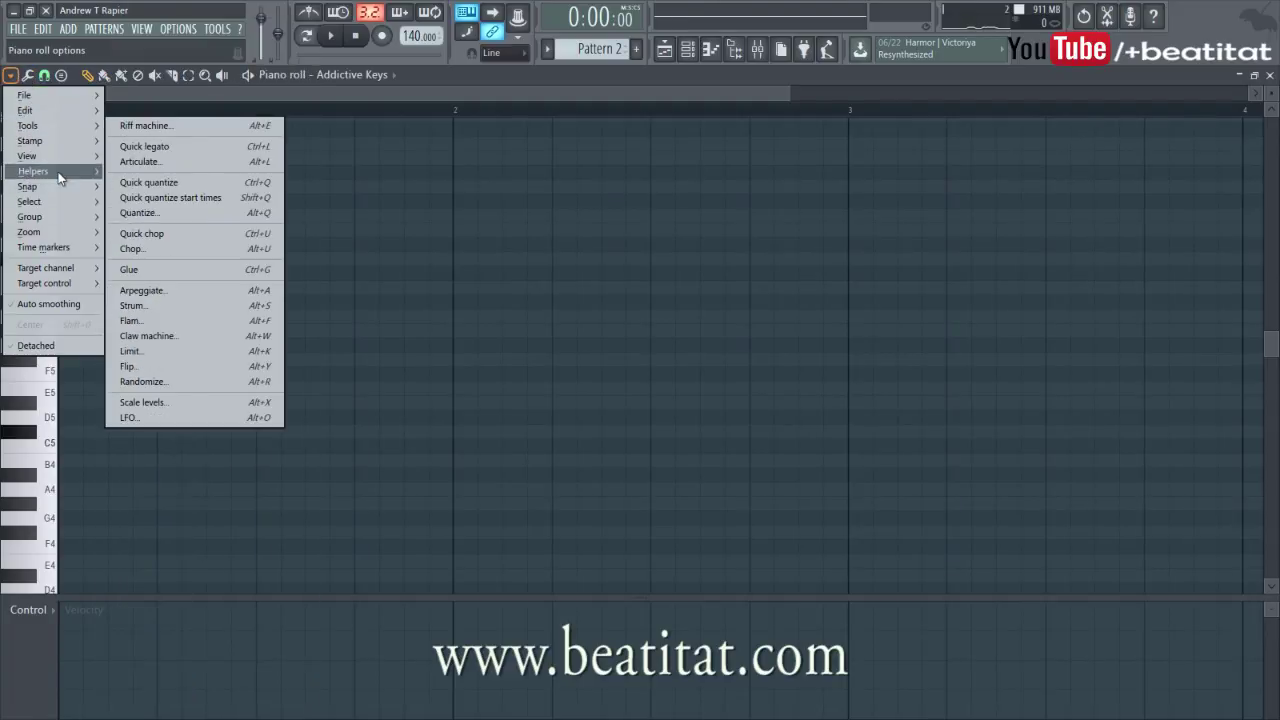
mouse_move(135, 191)
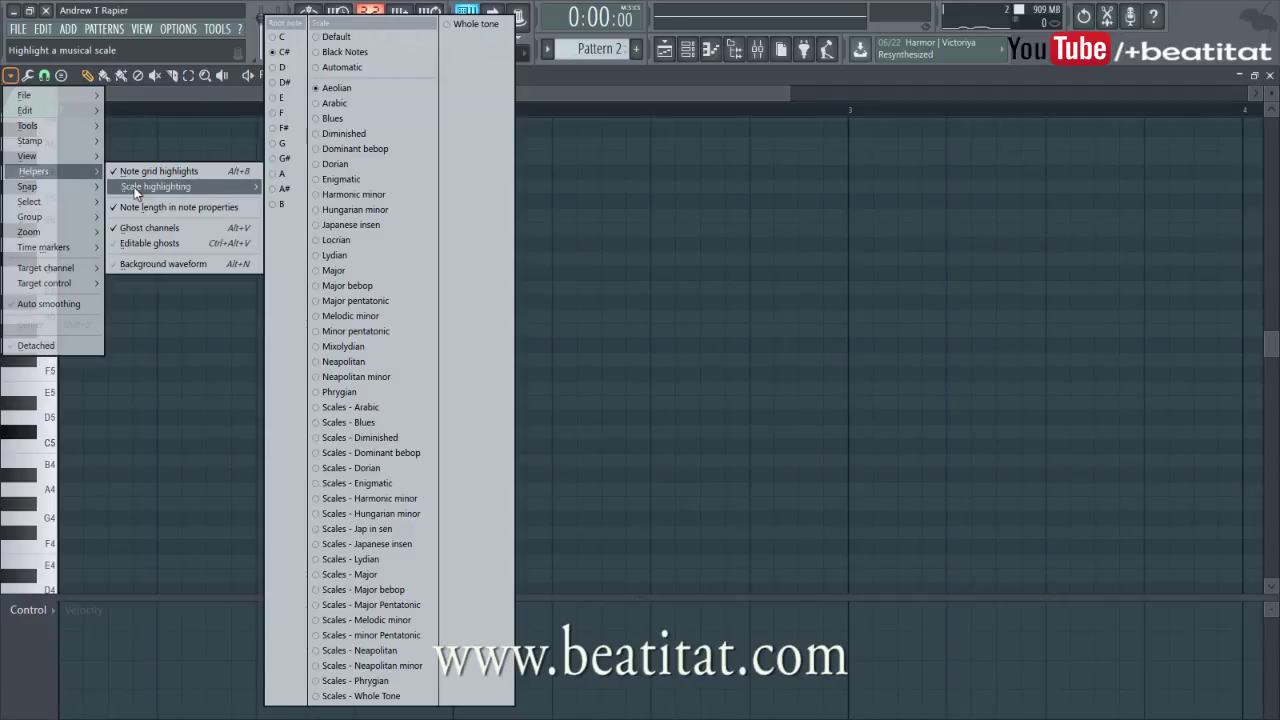
left_click(361, 72)
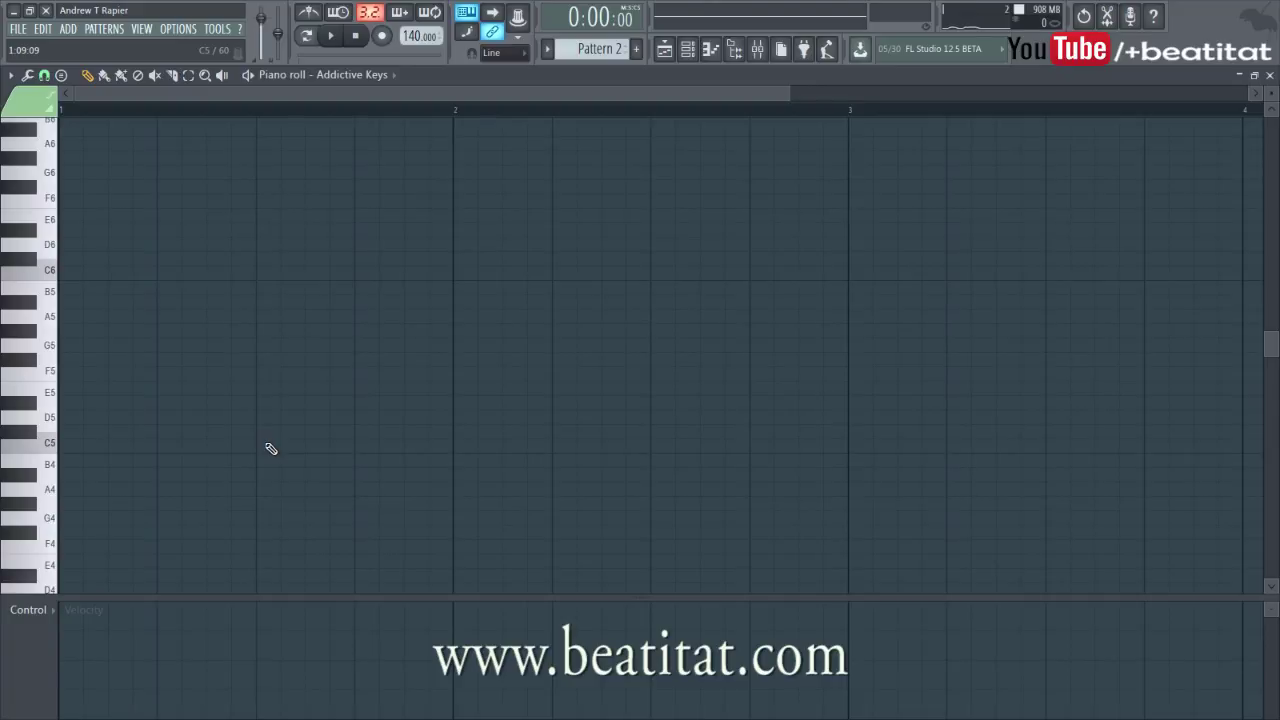
Draw a C5, D#5, G5 chord at the start of bar 1 and play it
left_click(91, 449)
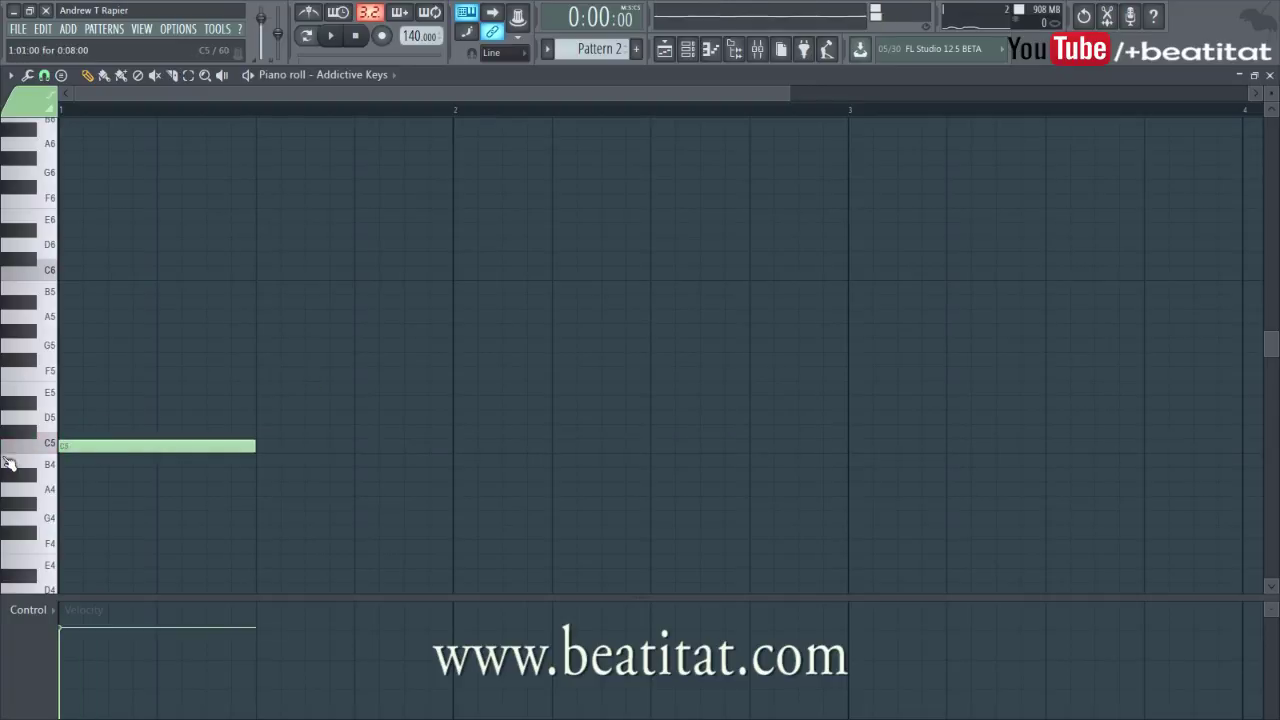
left_click(33, 442)
left_click(34, 404)
left_click(63, 403)
left_click(50, 395)
left_click(46, 372)
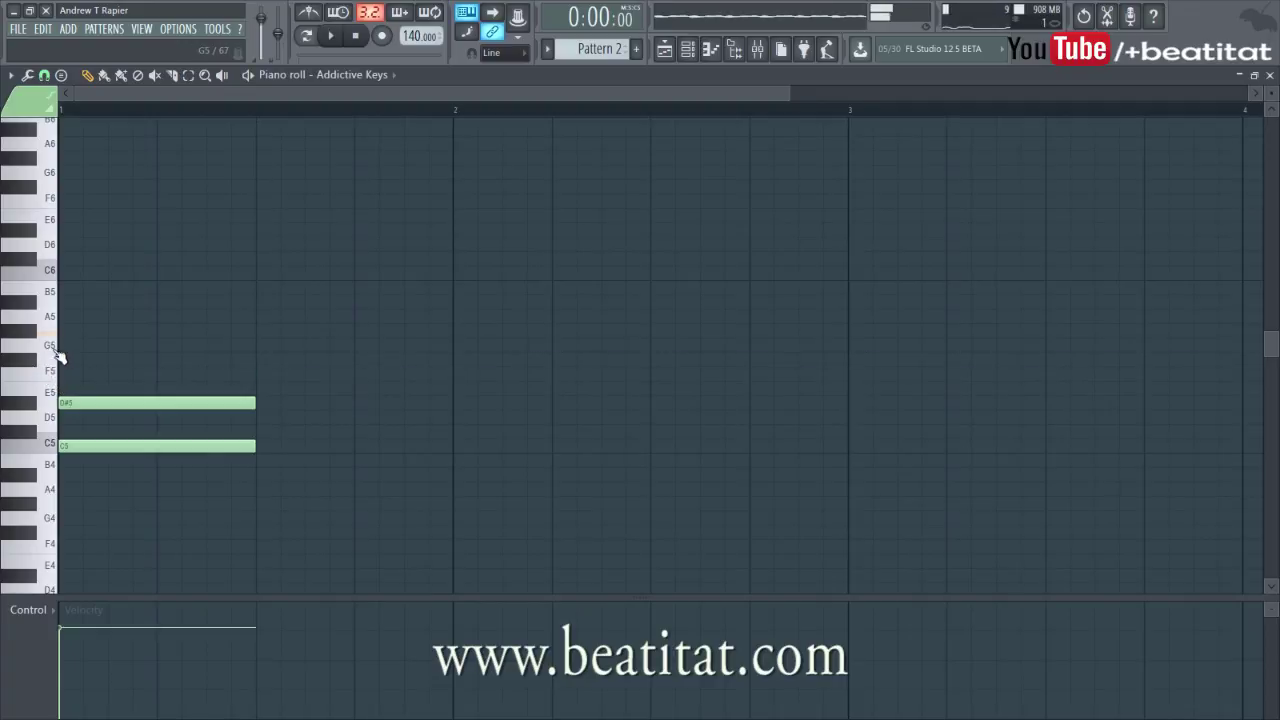
left_click(60, 346)
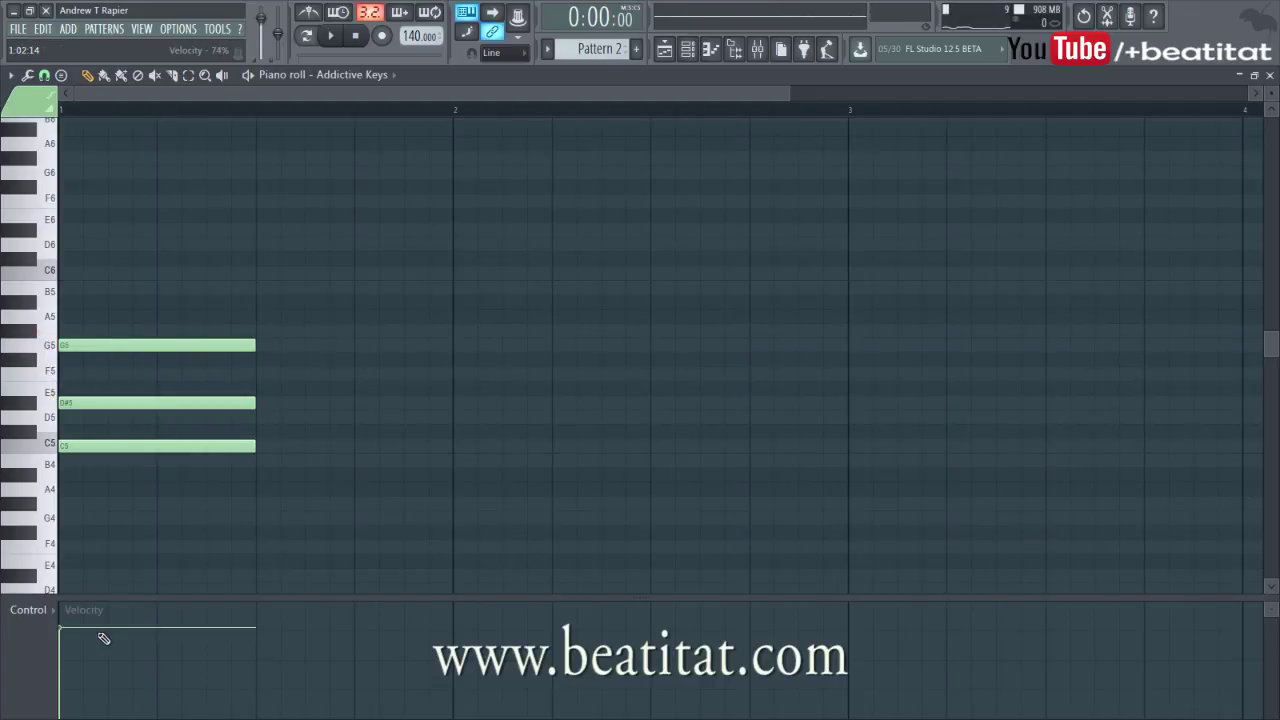
key("space")
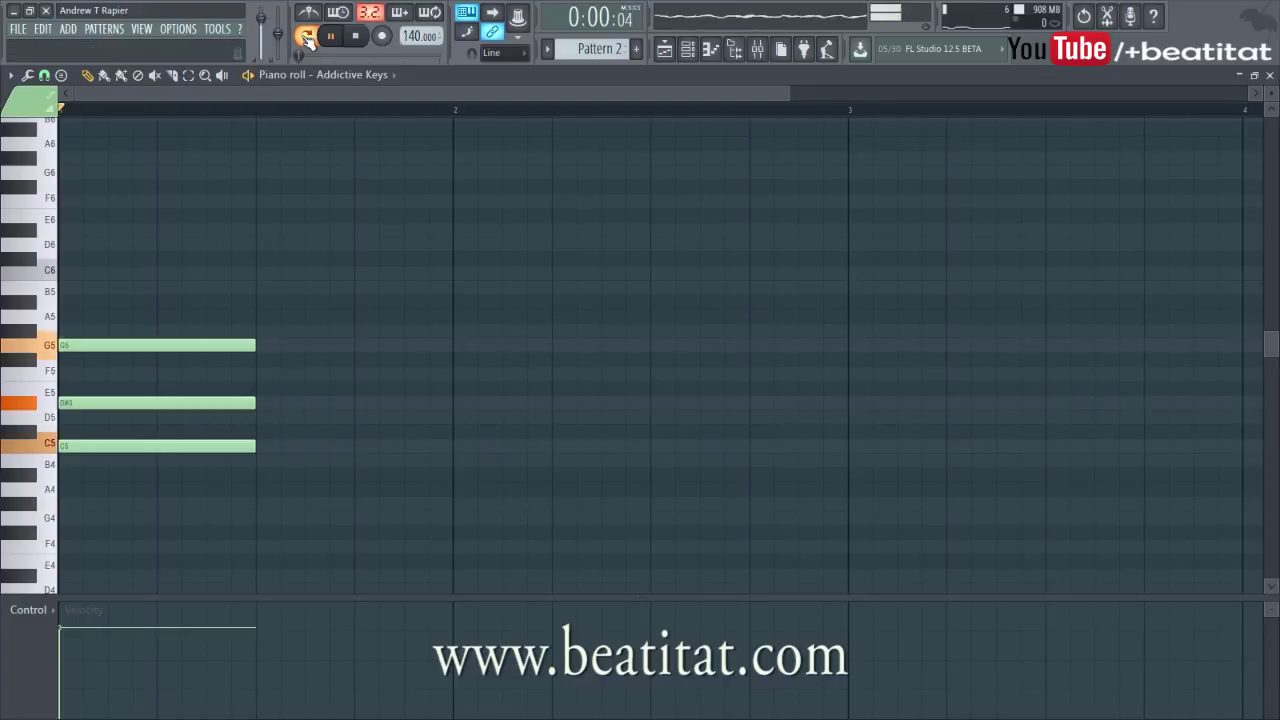
key("space")
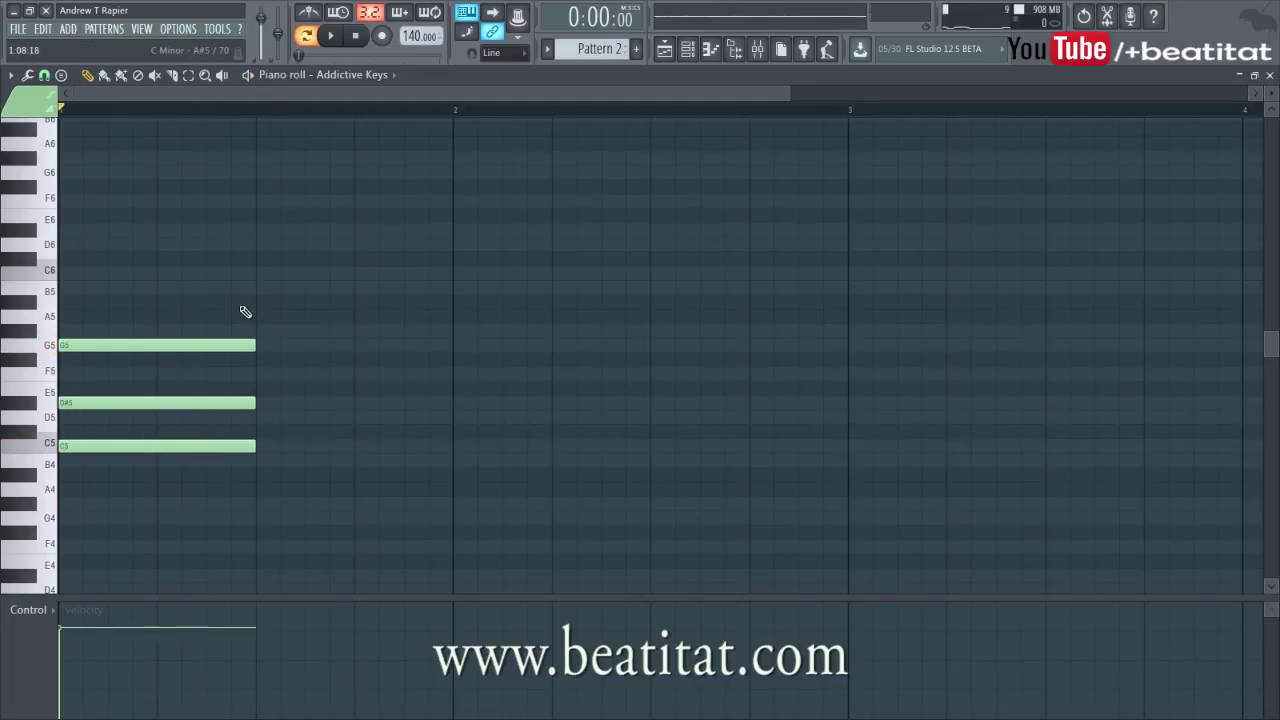
Try A5, B5 and another note above the chord, deleting each trial note
left_click(47, 342)
left_click(40, 316)
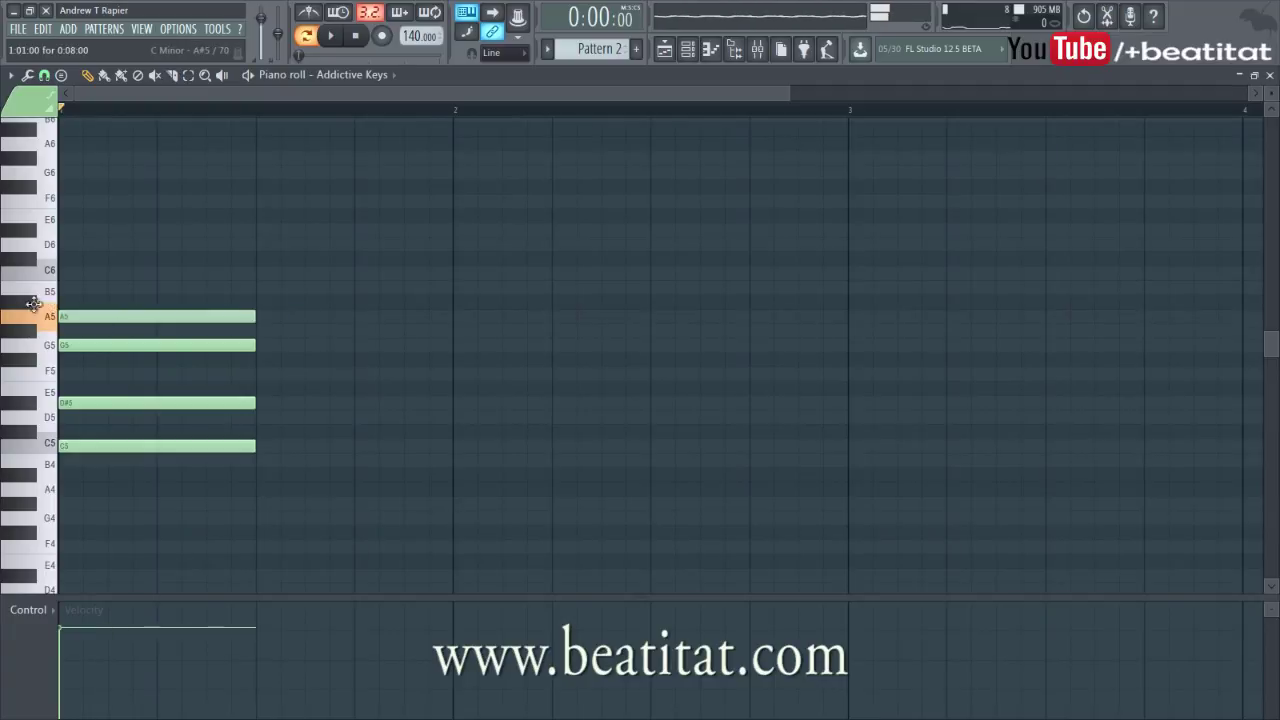
right_click(106, 315)
left_click(72, 287)
left_click_drag(72, 287, 48, 287)
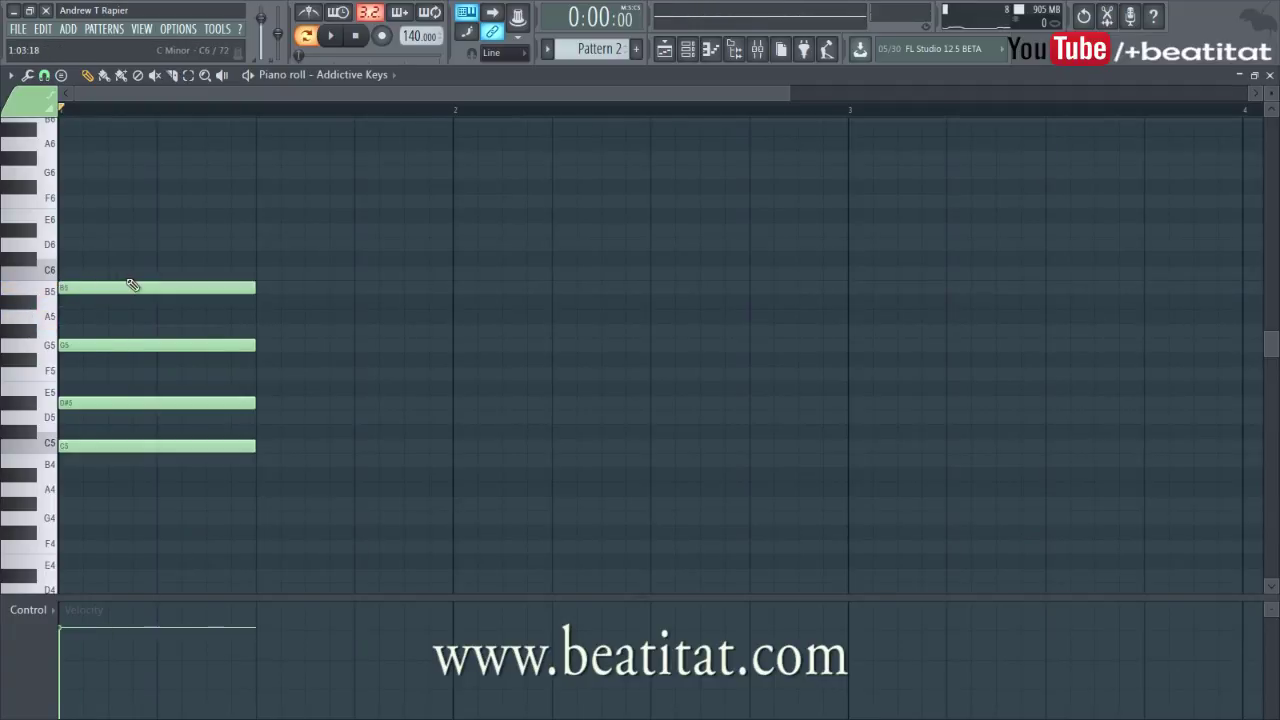
key("space")
key("space")
right_click(100, 288)
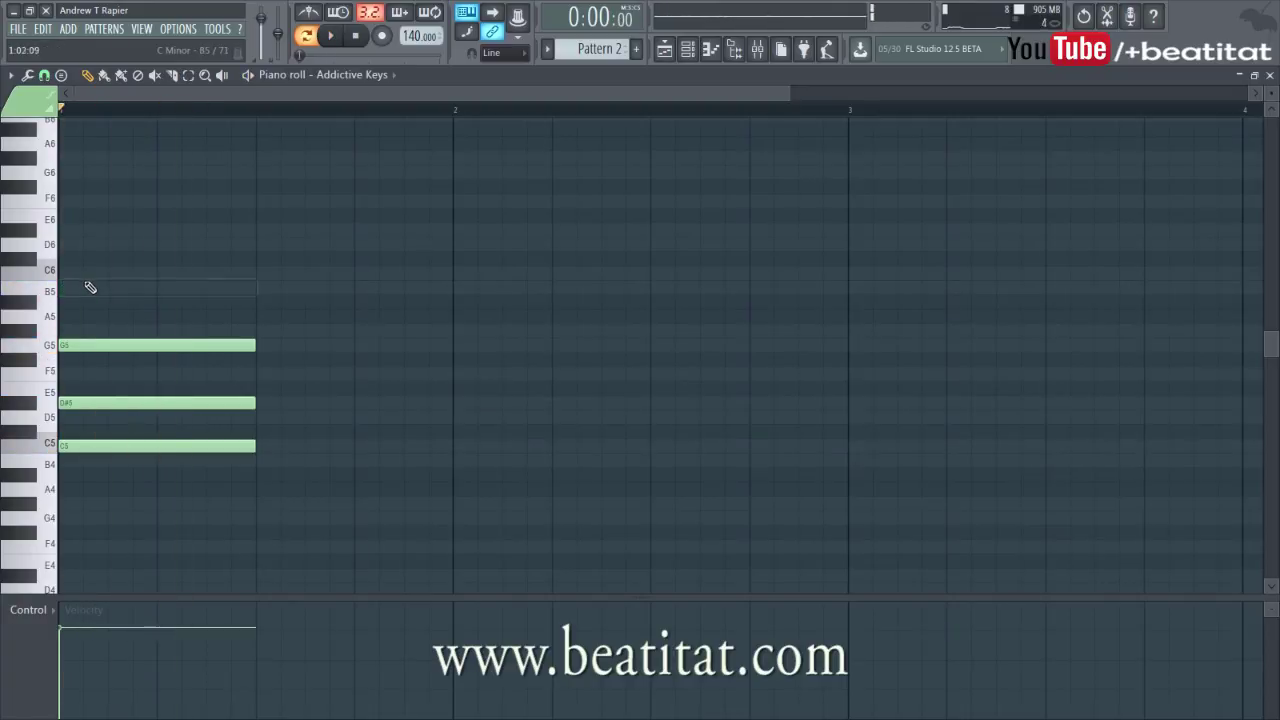
left_click_drag(89, 330, 62, 330)
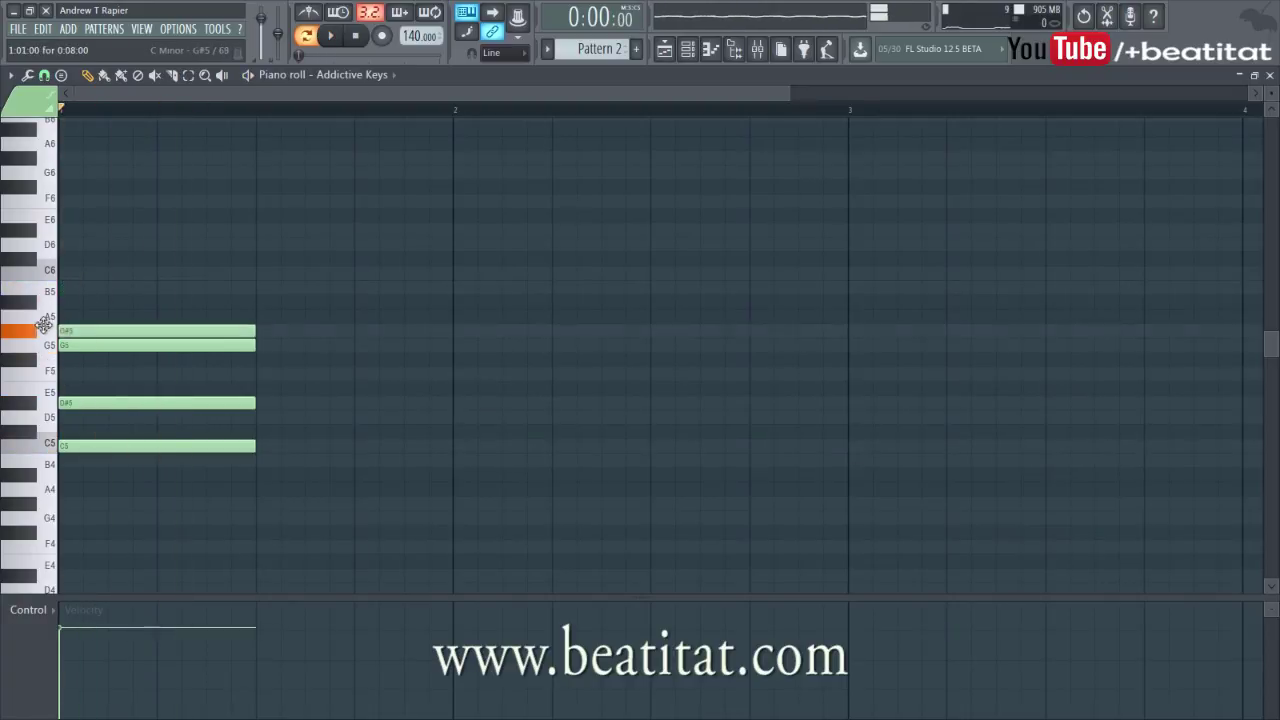
key("space")
key("space")
right_click(94, 331)
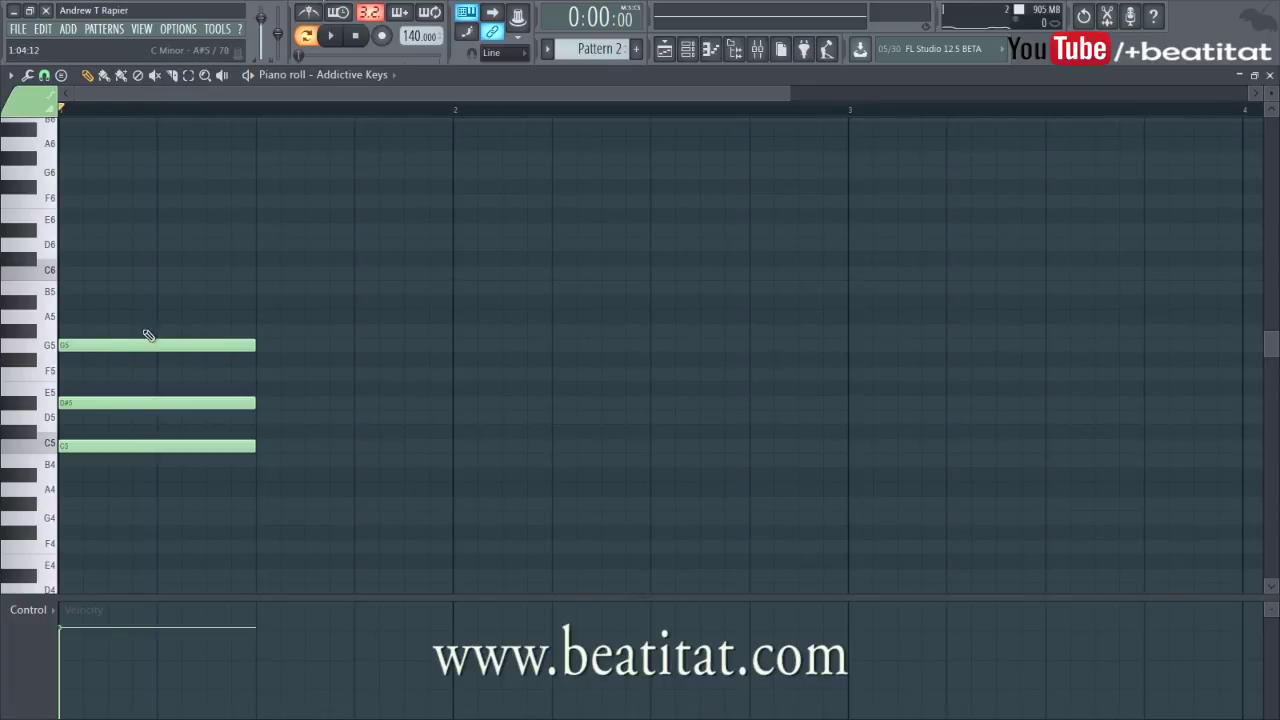
Audition A5, C6 and C5 on the keyboard, then replay the first chord
left_click(56, 316)
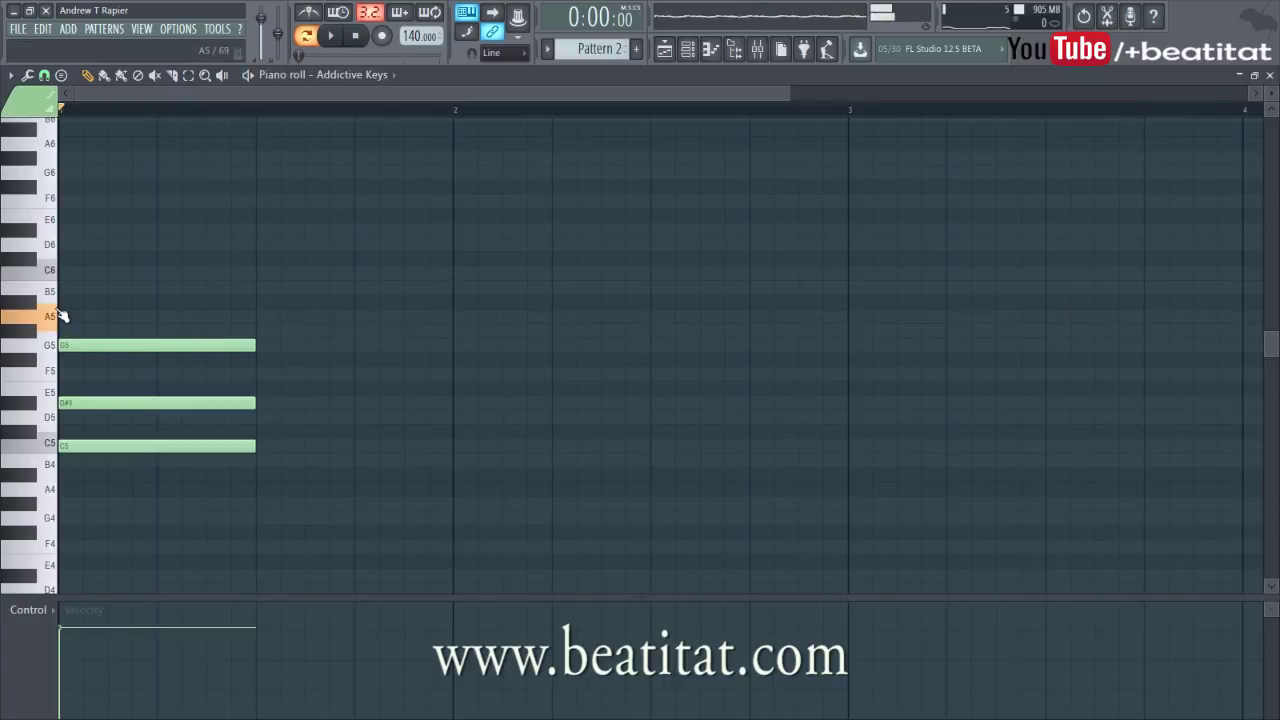
left_click(56, 316)
left_click(50, 302)
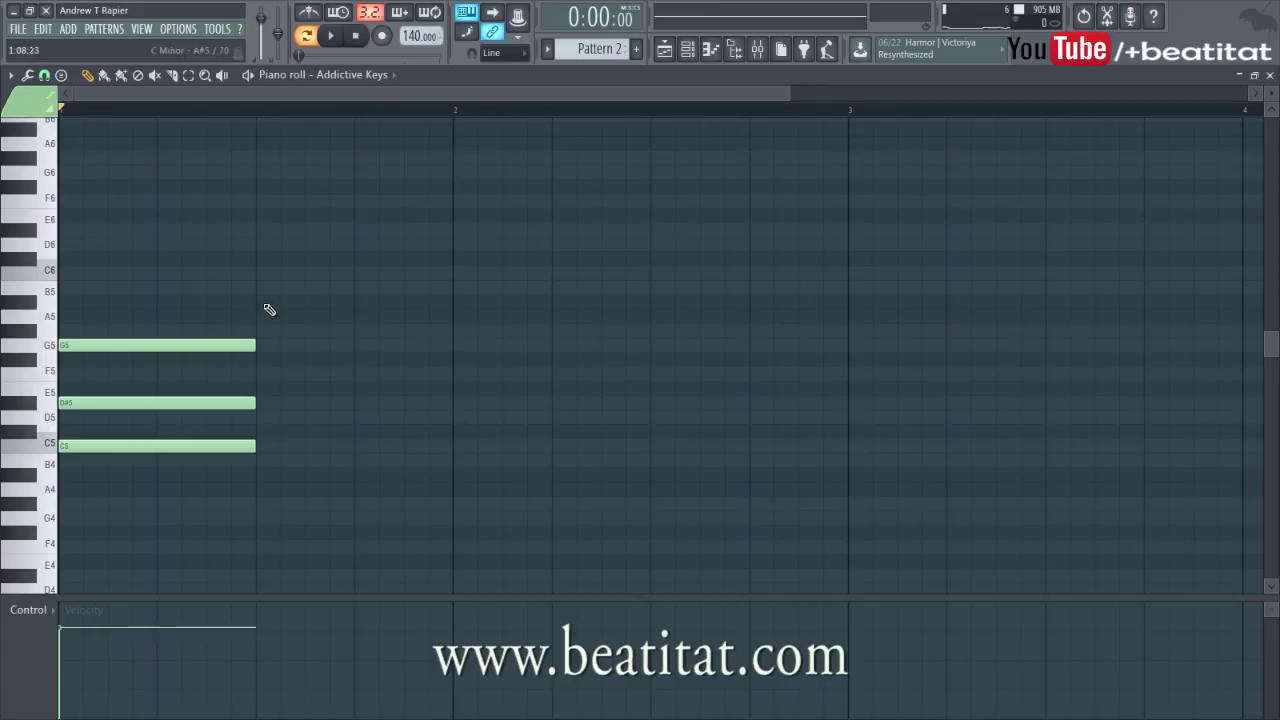
left_click(44, 262)
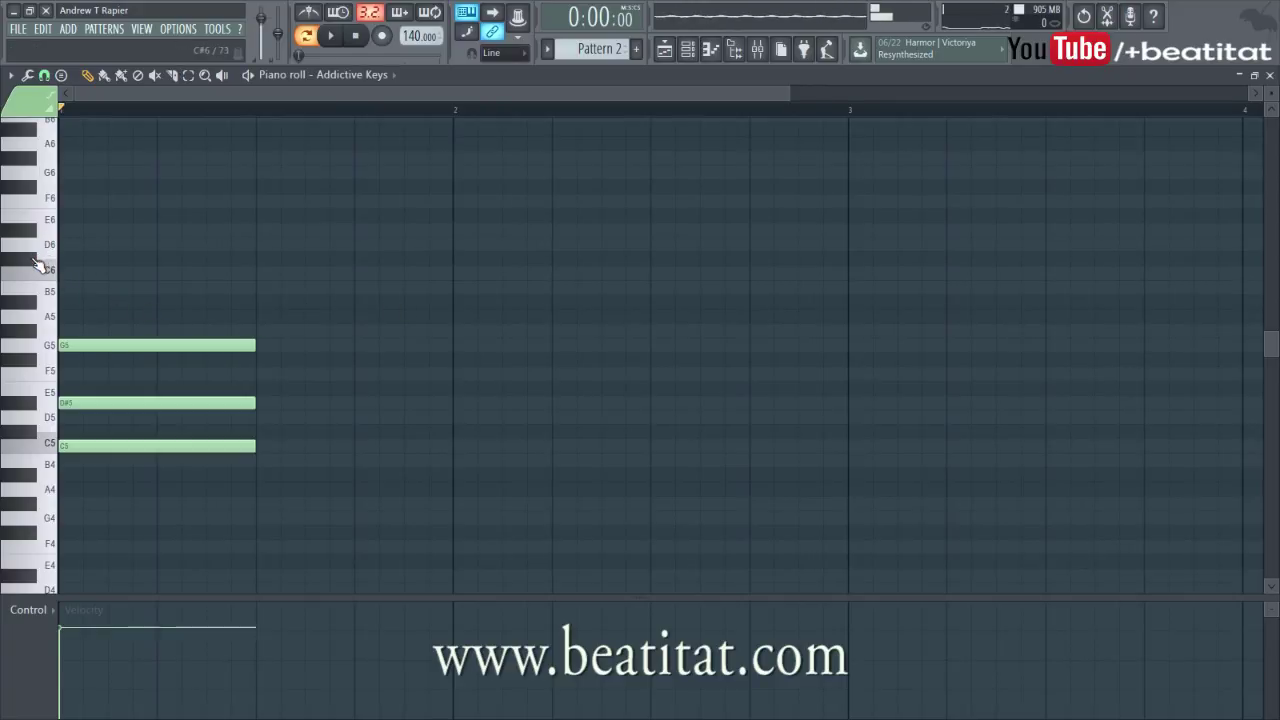
left_click(46, 443)
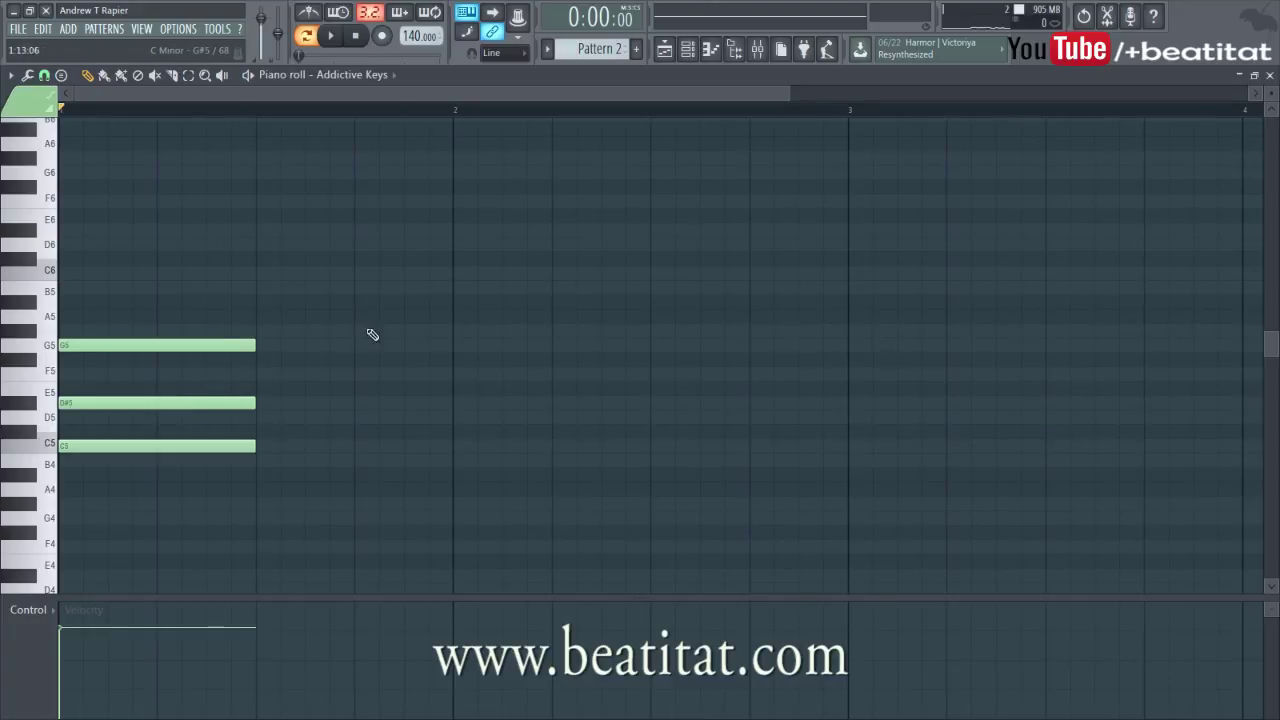
key("space")
key("space")
Add the second chord F5, G#5, C6 and play both chords
left_click(358, 374)
left_click(358, 331)
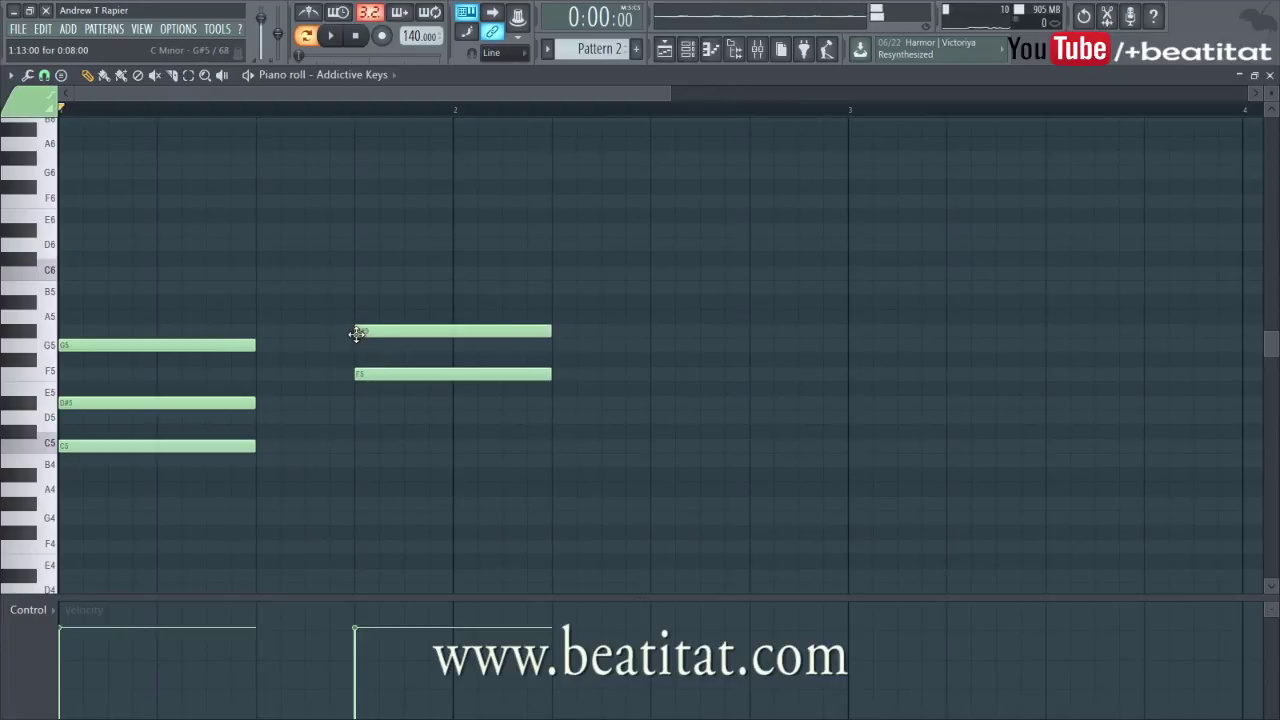
left_click(358, 274)
key("space")
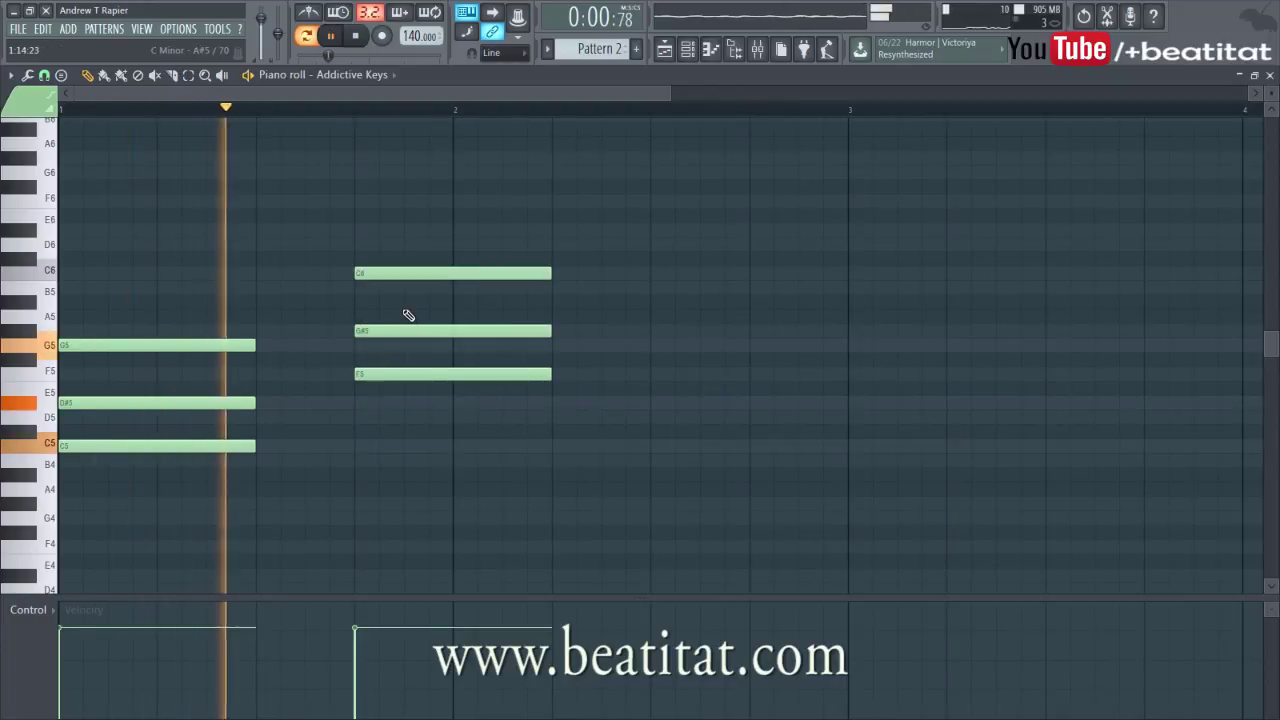
key("space")
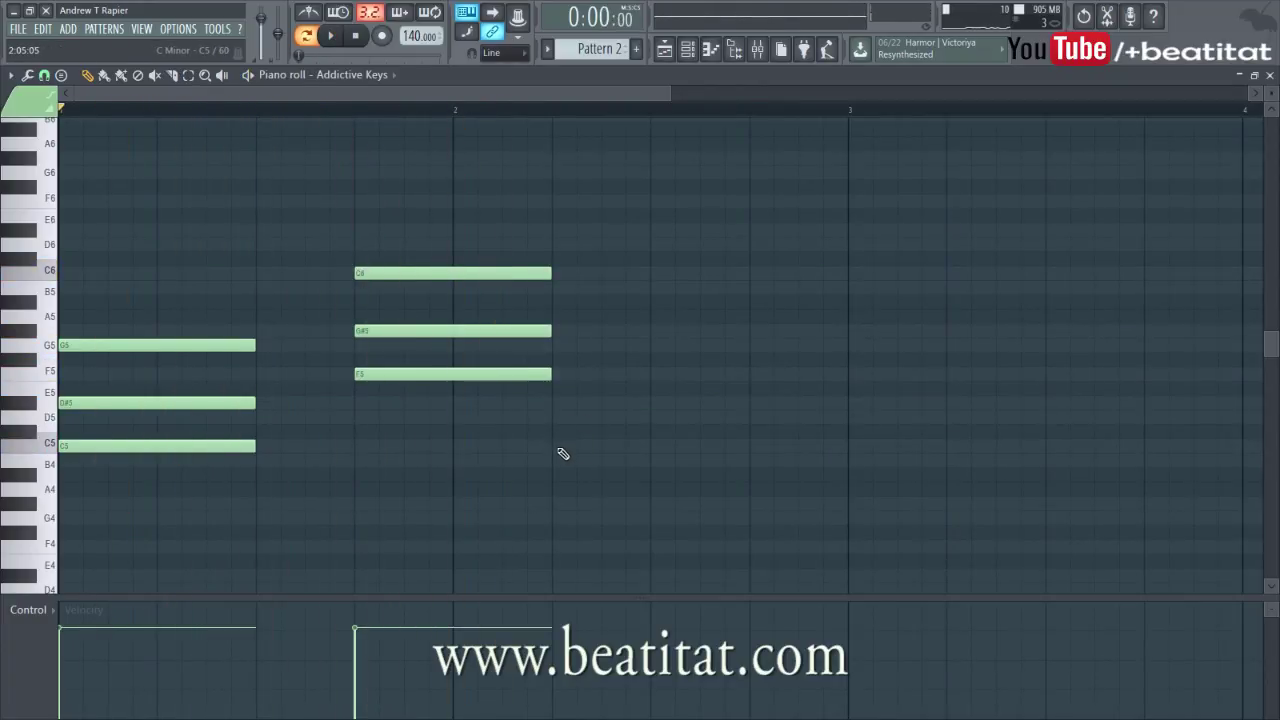
Add a third chord of G#4, B4 and D5 and play the progression
left_click(557, 447)
left_click_drag(557, 459, 551, 508)
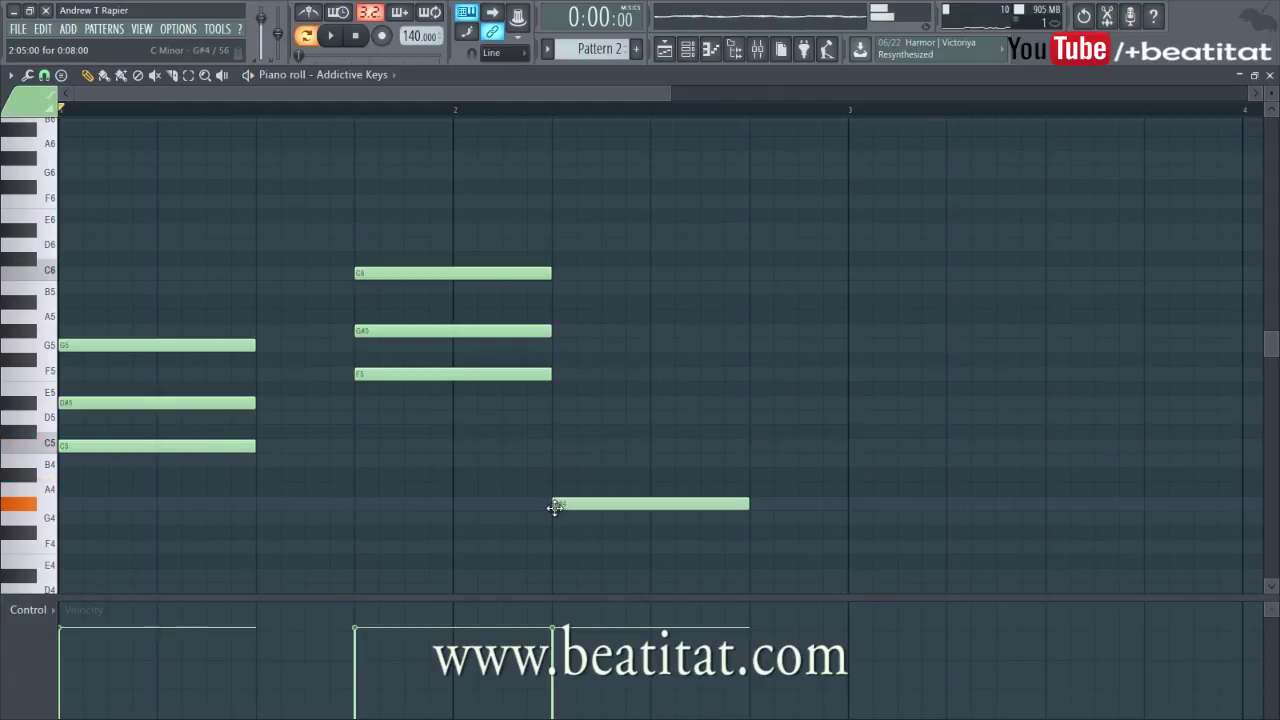
left_click(557, 462)
left_click(556, 417)
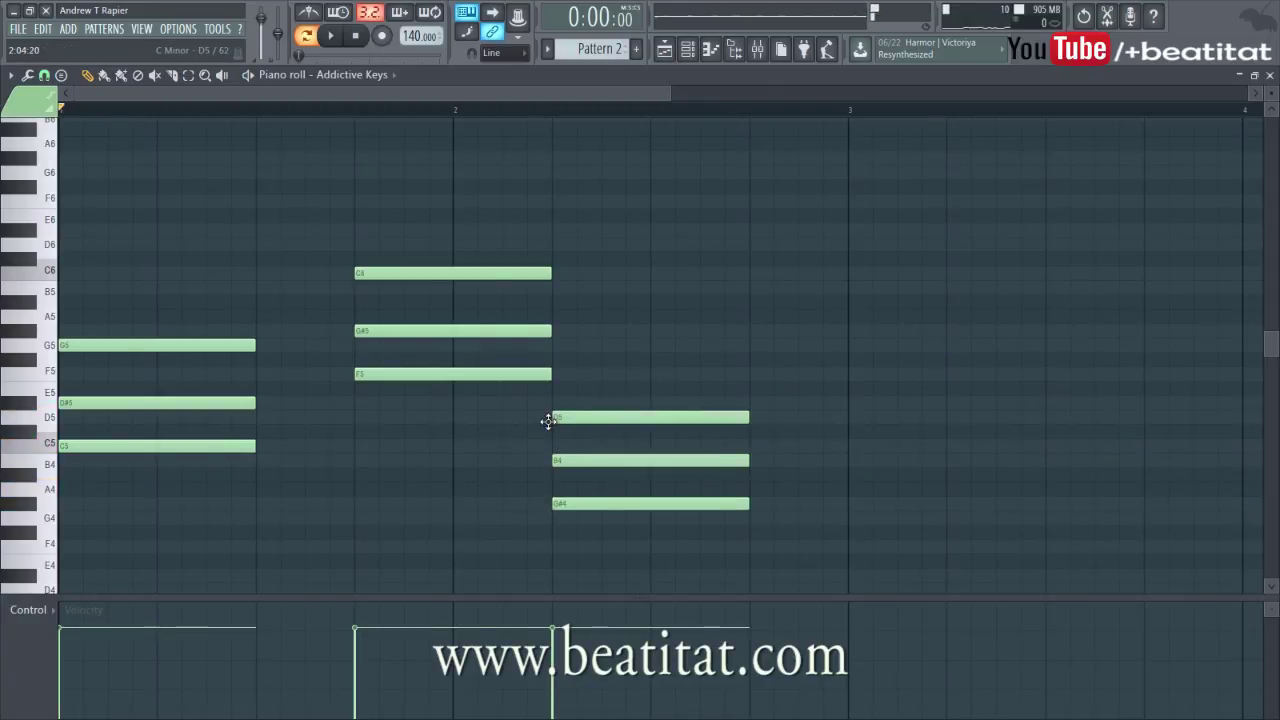
key("space")
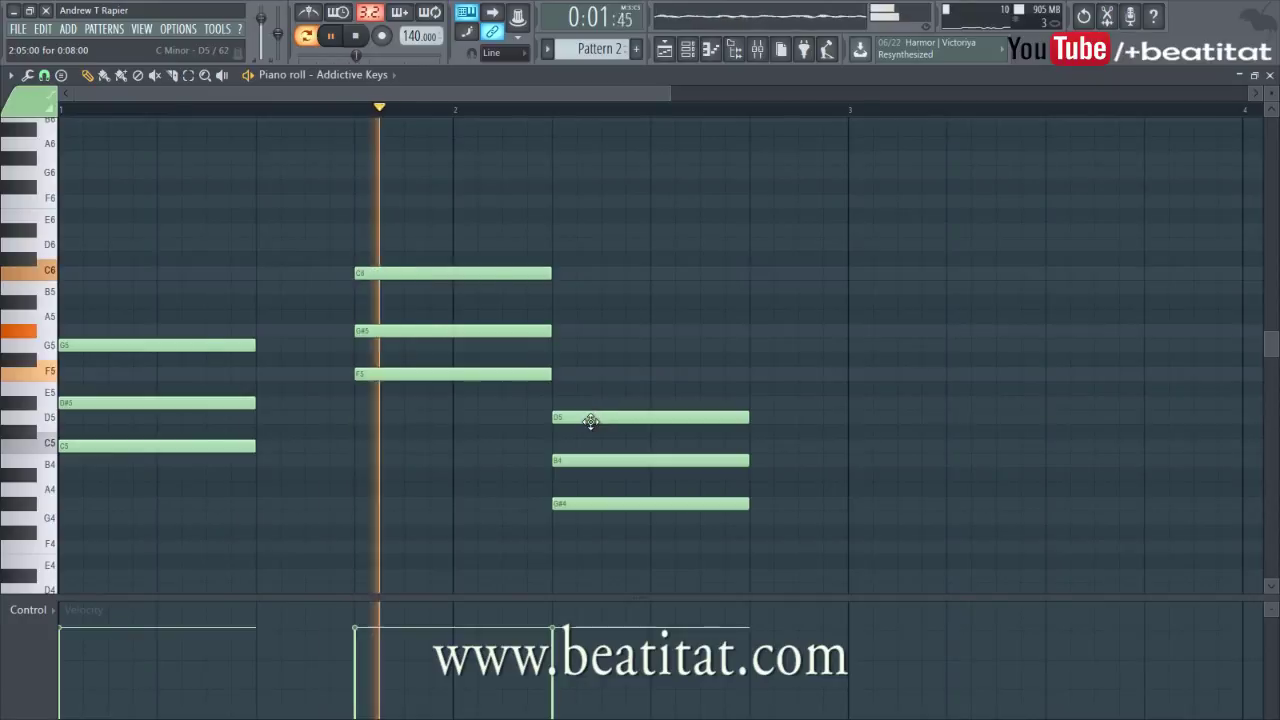
key("space")
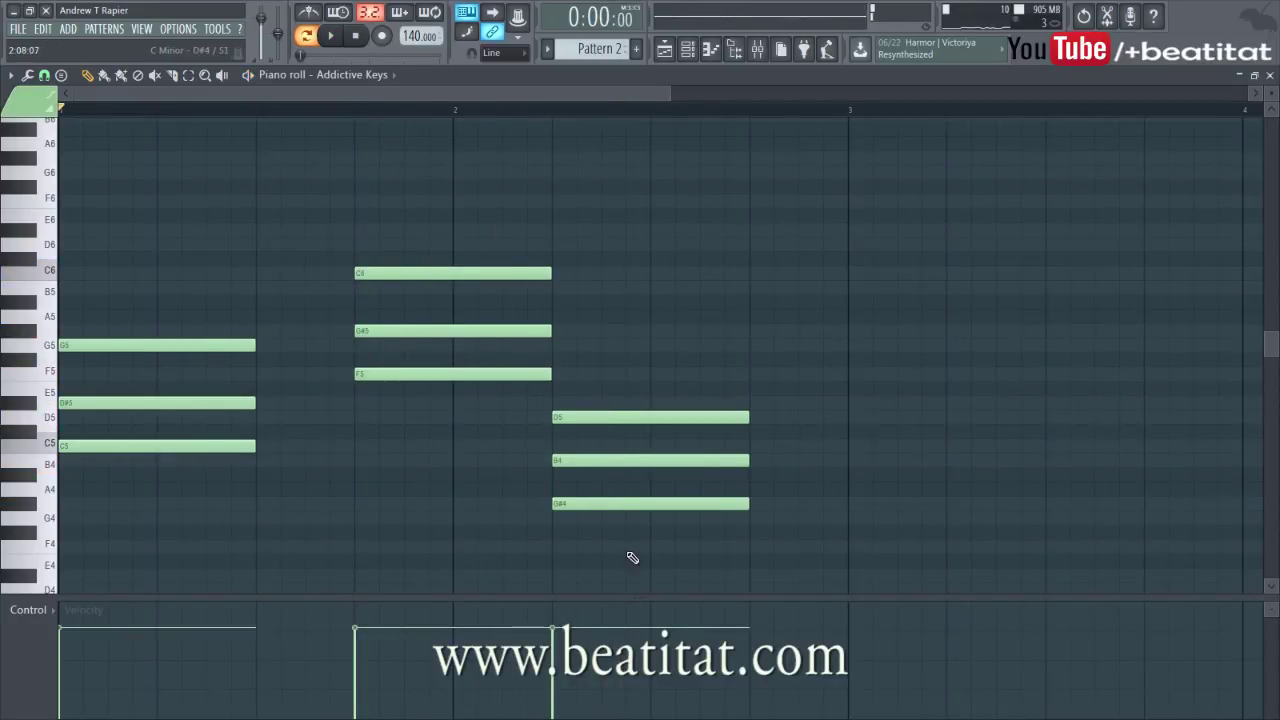
Extend B4 and D5 to bar 3, lower G#4 to G4 and add a trailing F4
left_click(757, 518)
key("space")
left_click_drag(749, 460, 842, 469)
left_click_drag(749, 417, 848, 418)
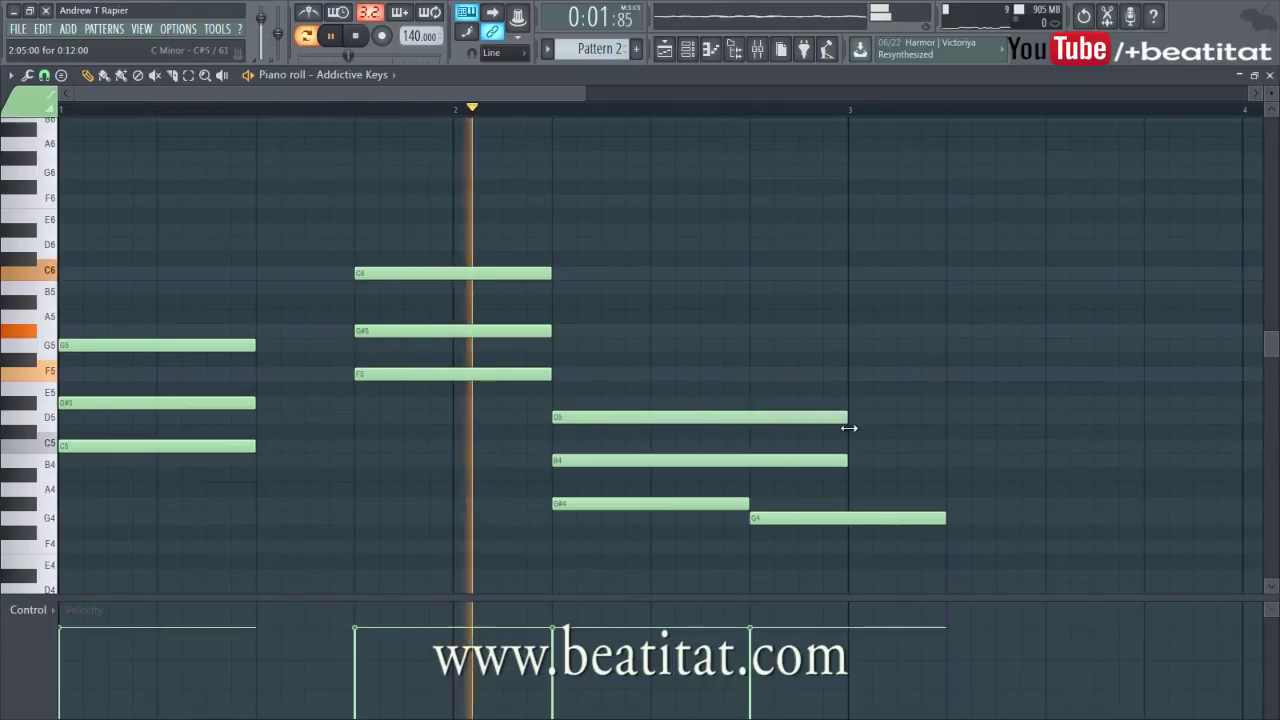
left_click_drag(944, 522, 850, 524)
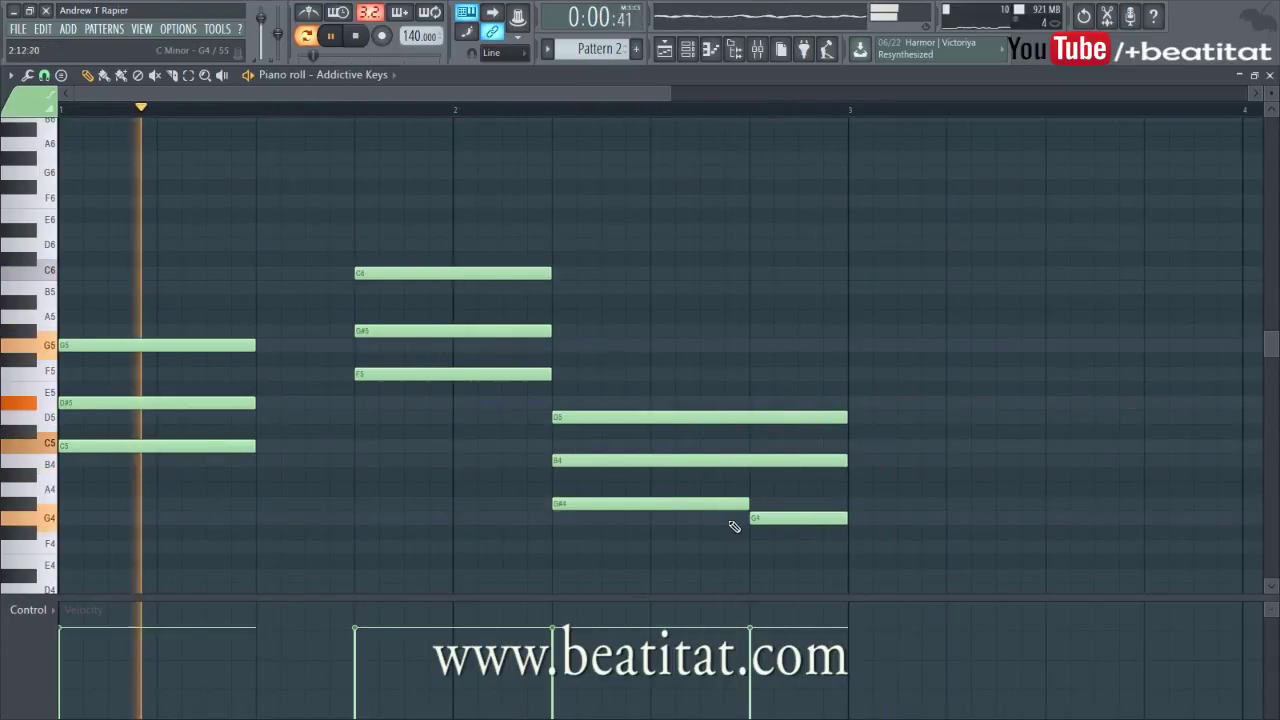
left_click_drag(777, 520, 777, 547)
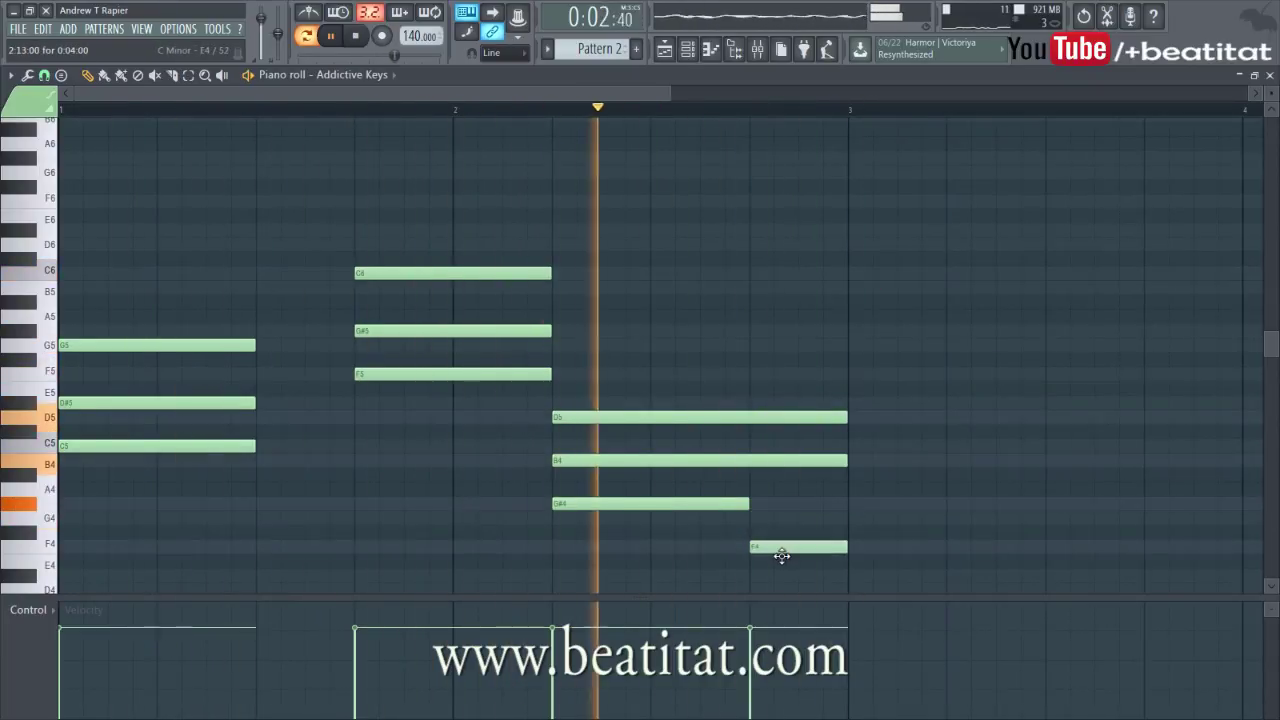
left_click_drag(710, 507, 710, 521)
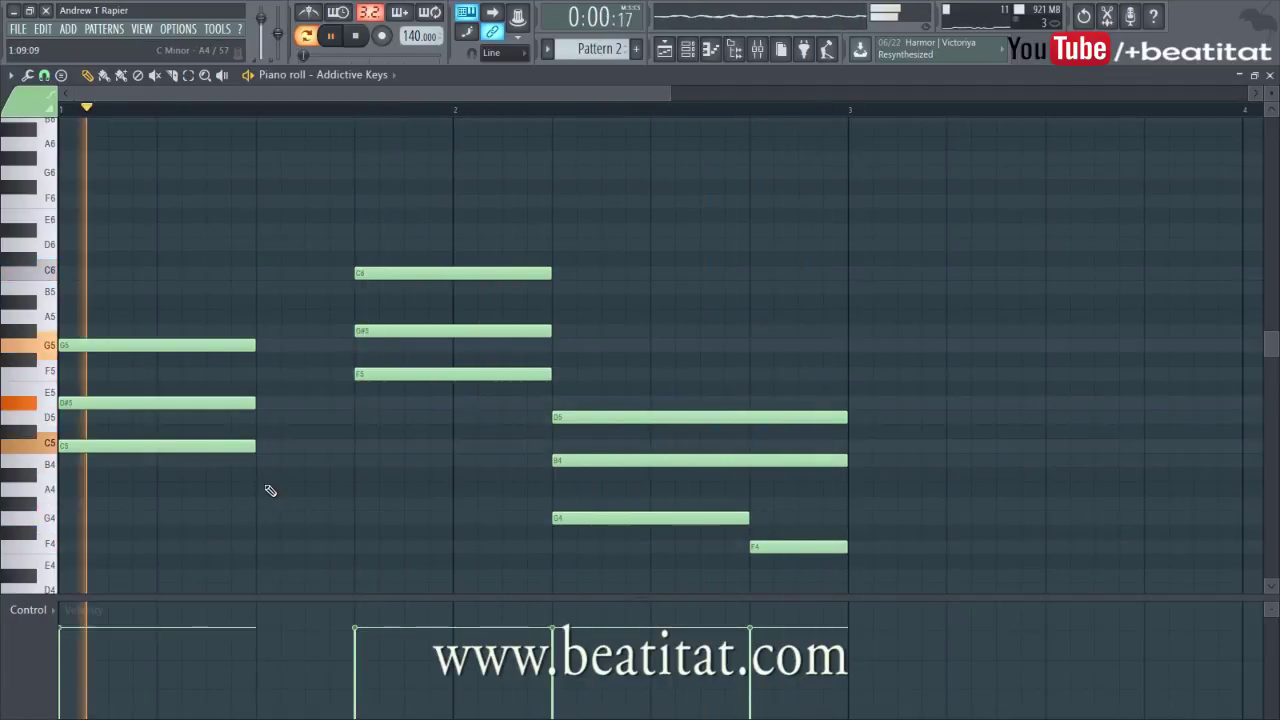
scroll(268, 491, "down", 2)
Set the piano roll's scale highlighting to Aeolian with root note G#
key("space")
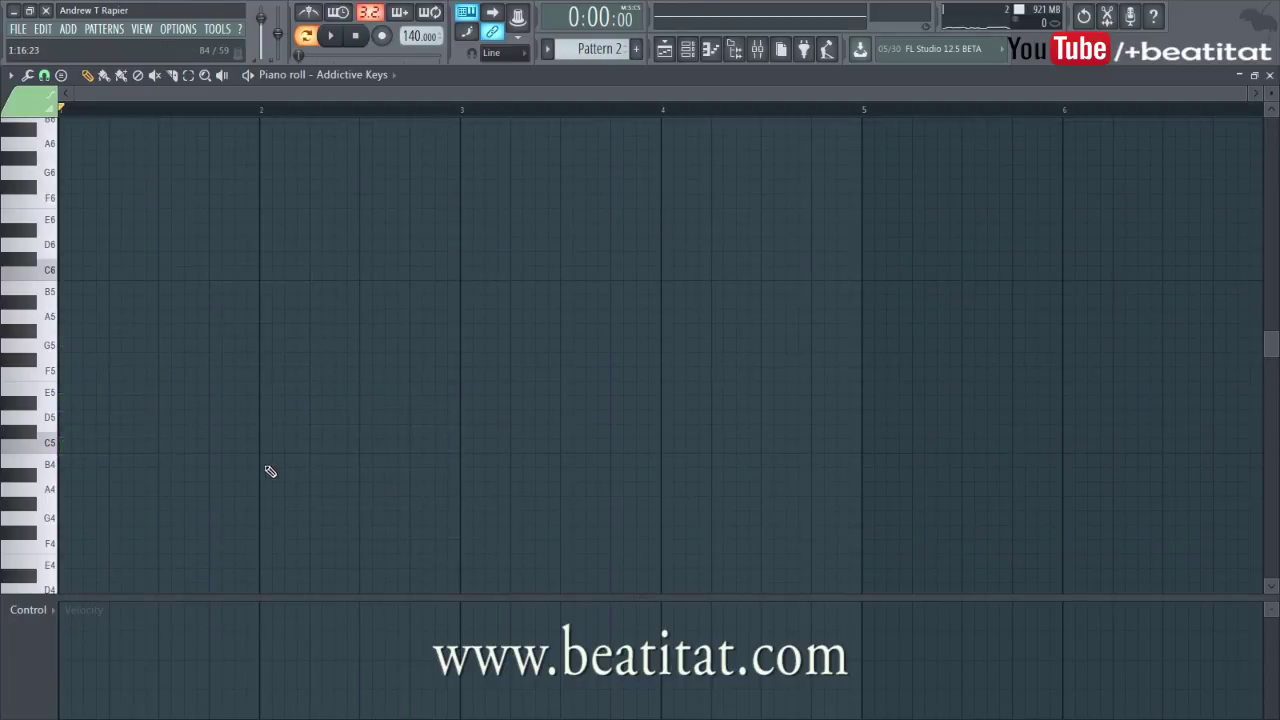
left_click(10, 75)
mouse_move(47, 148)
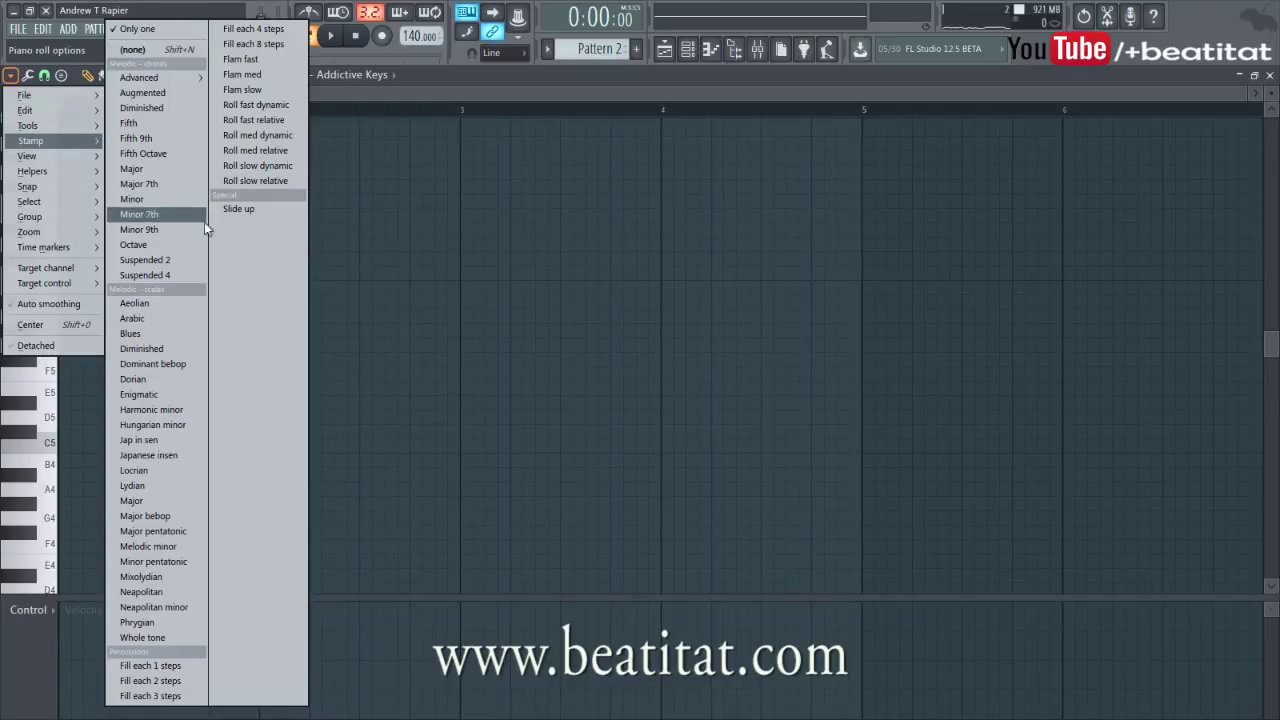
mouse_move(84, 173)
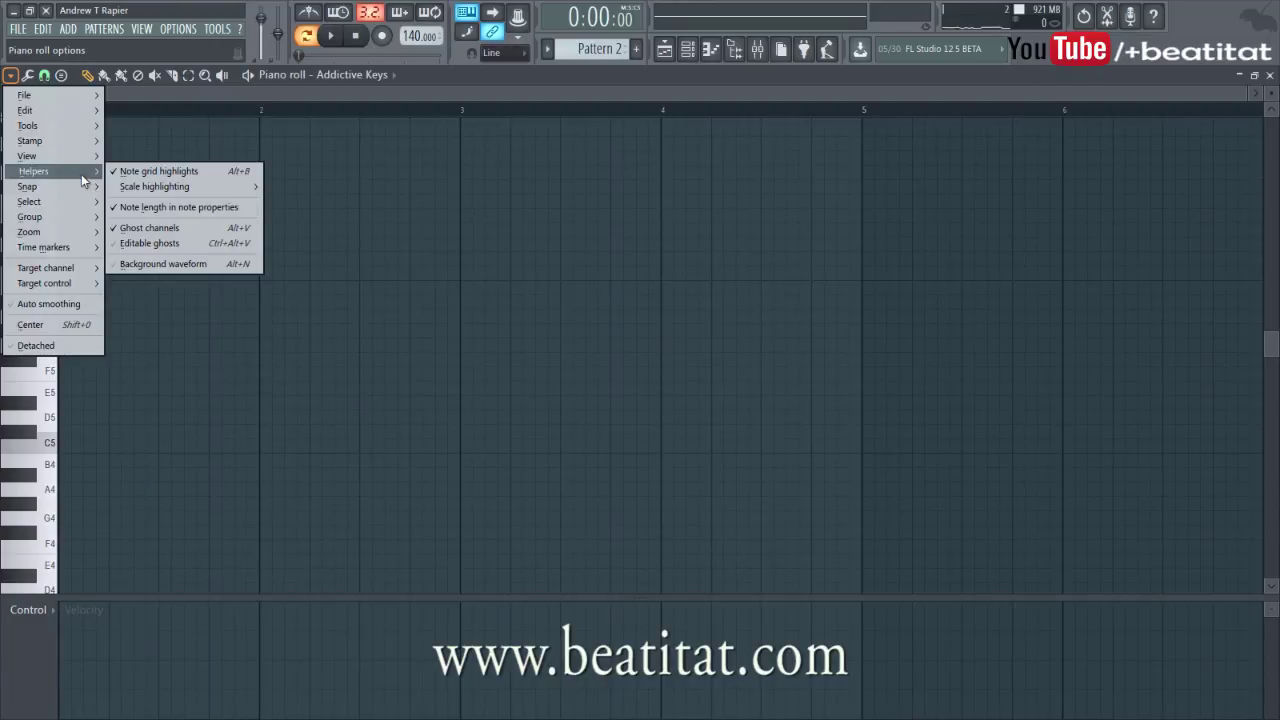
mouse_move(128, 182)
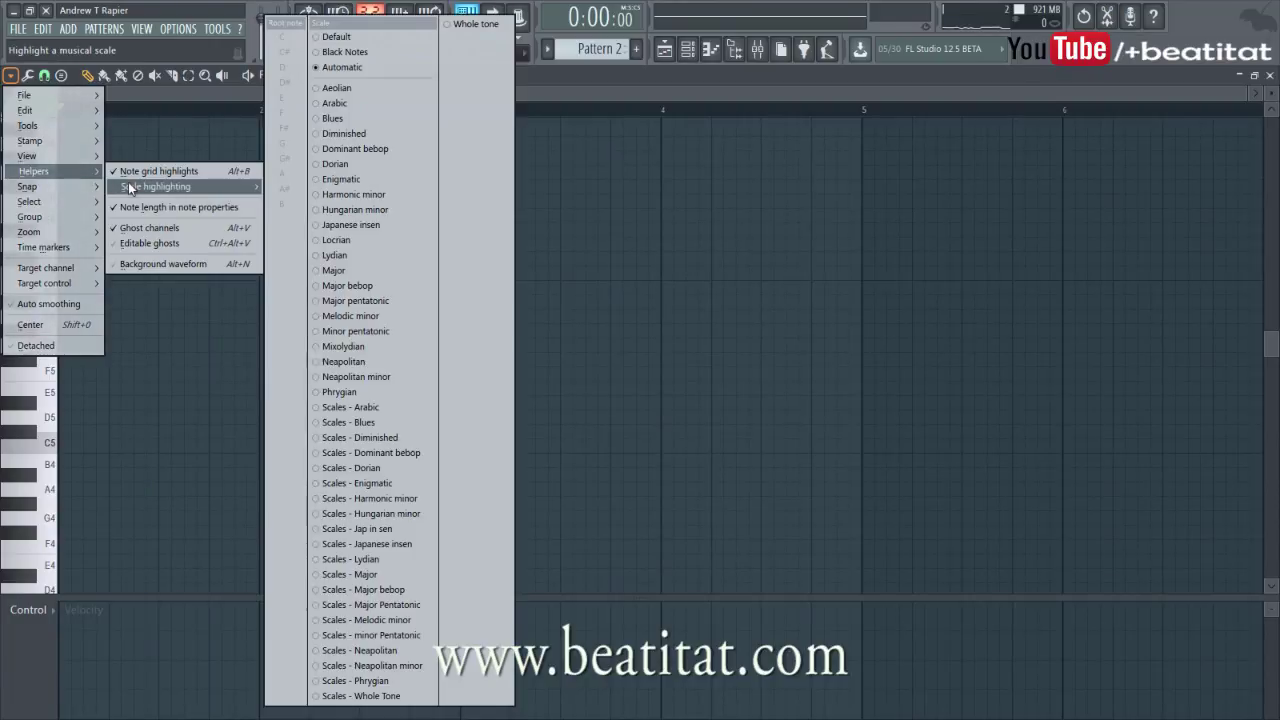
left_click(352, 87)
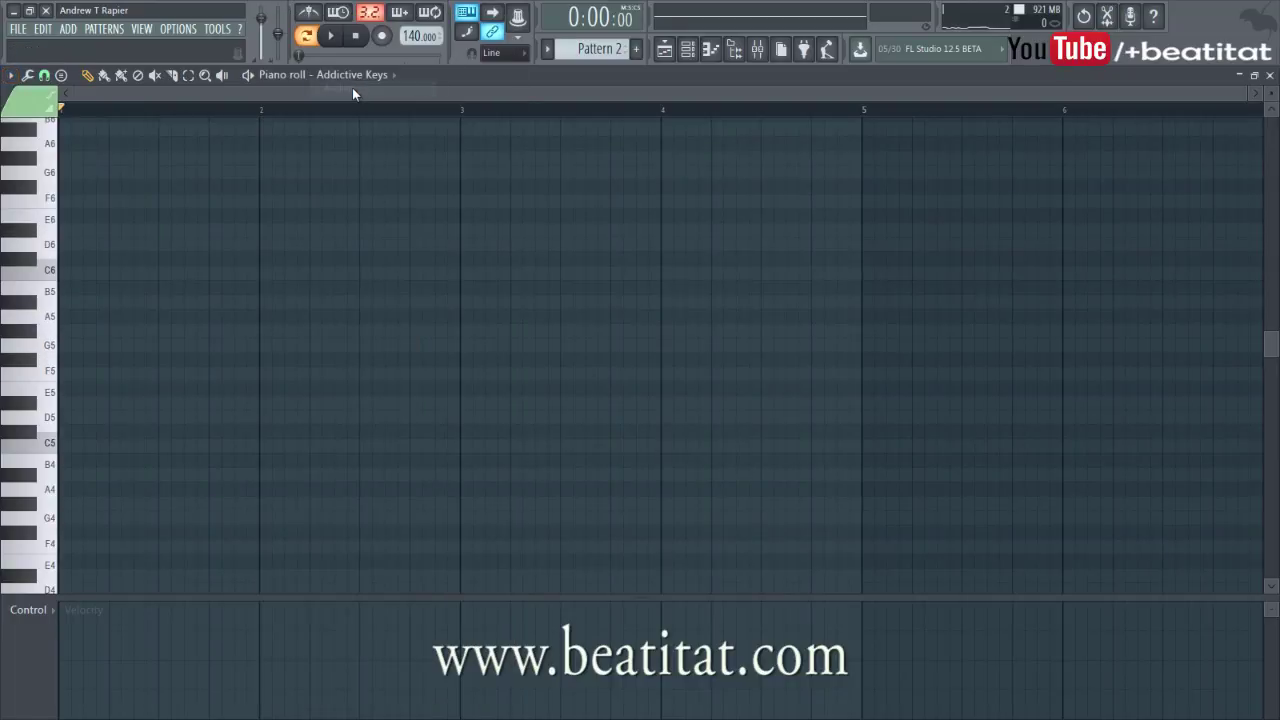
left_click(11, 75)
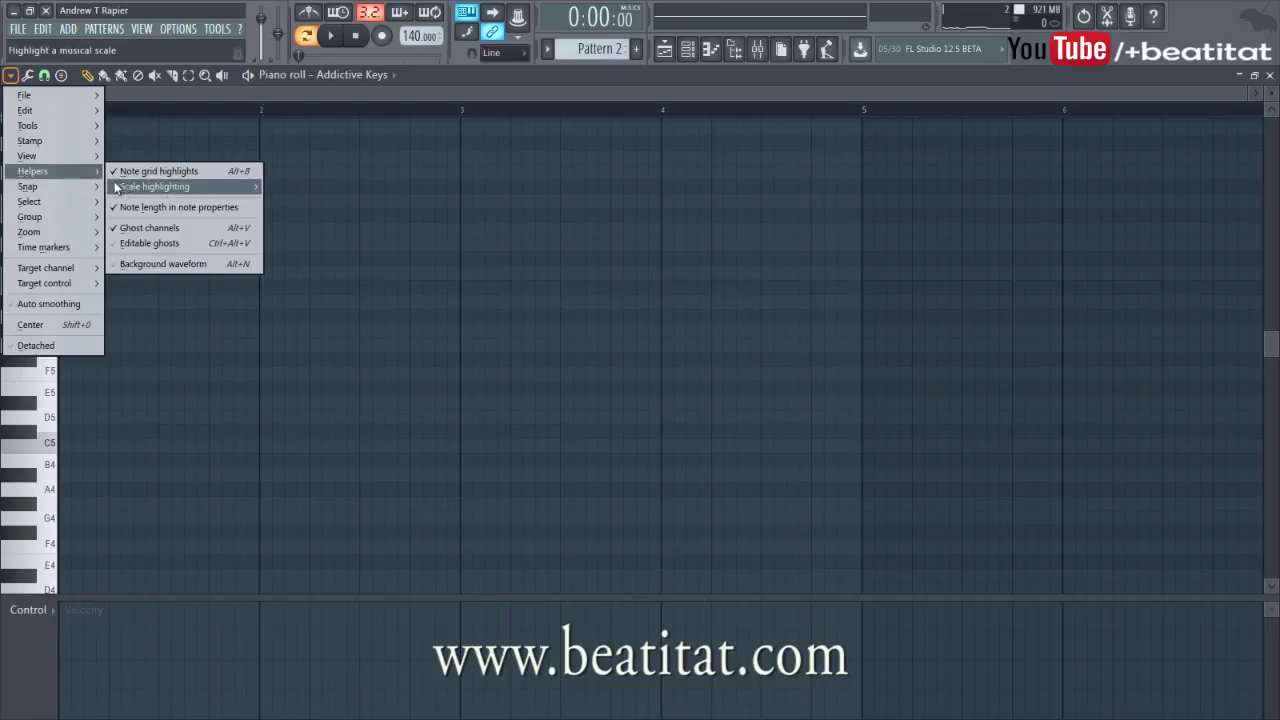
left_click(291, 162)
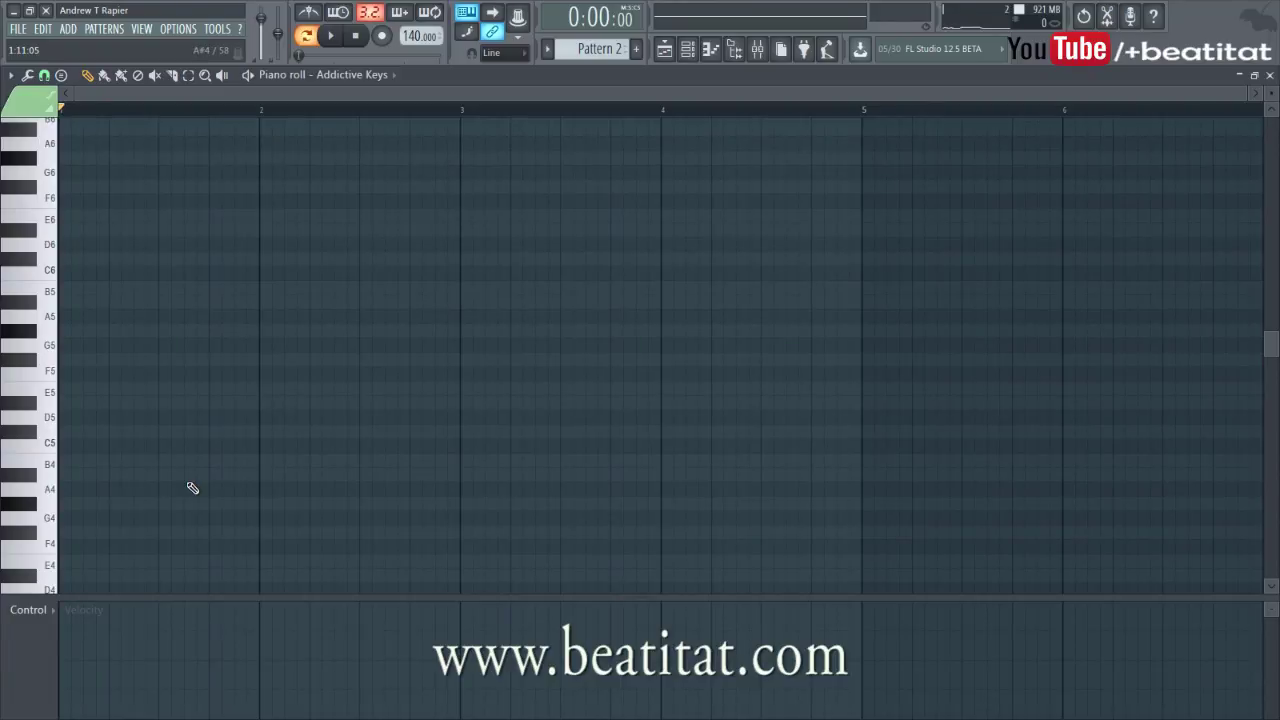
Build the bar 1 chord of G#5, B5 and D#6
left_click(27, 334)
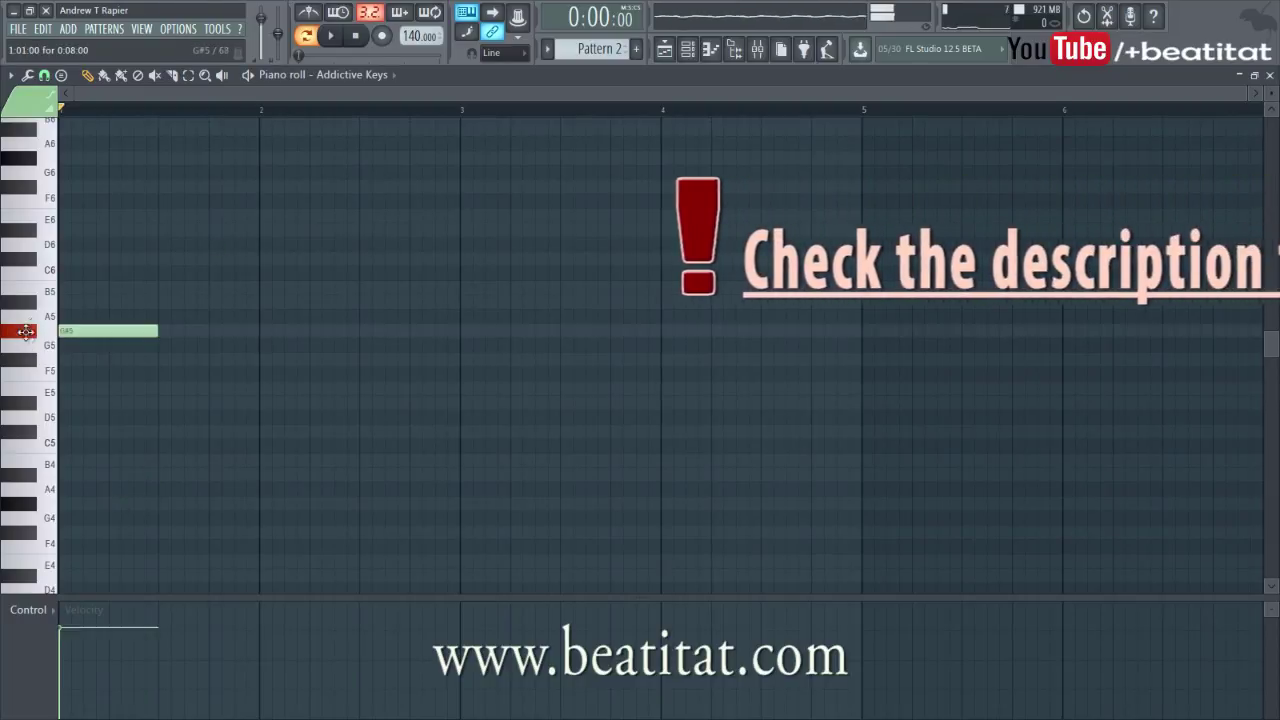
left_click(88, 289)
left_click_drag(88, 289, 62, 289)
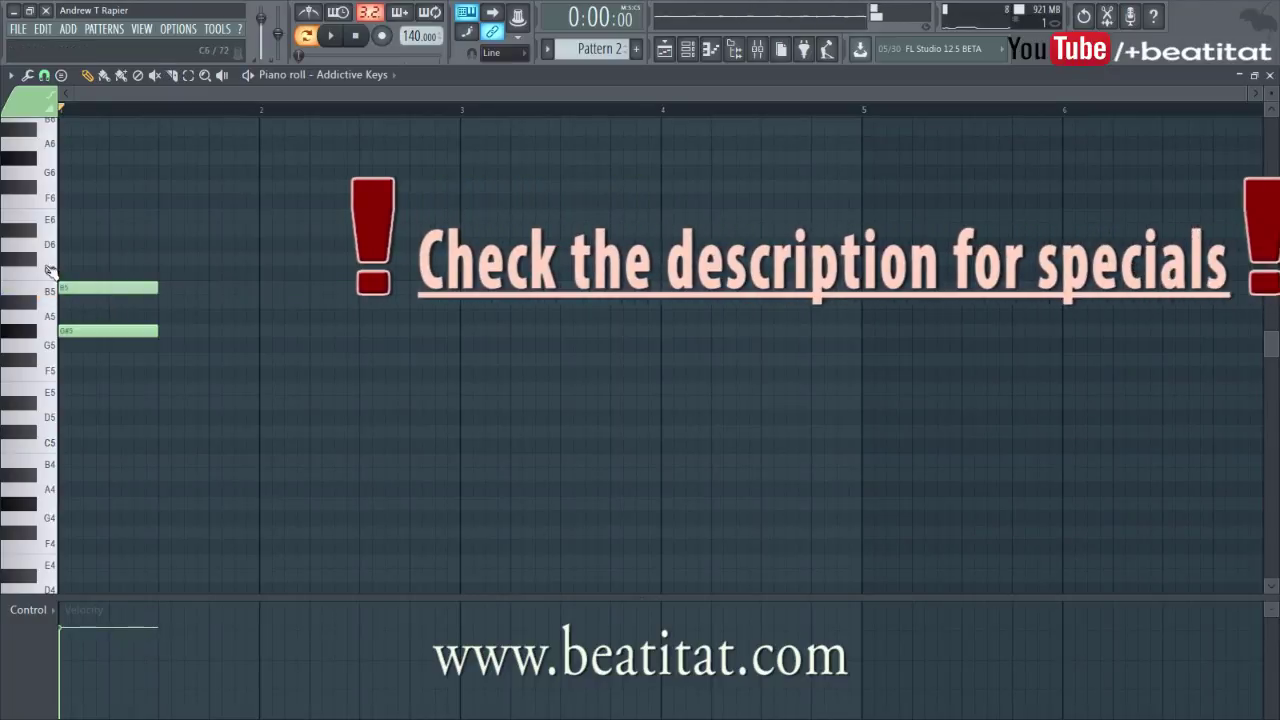
left_click(66, 230)
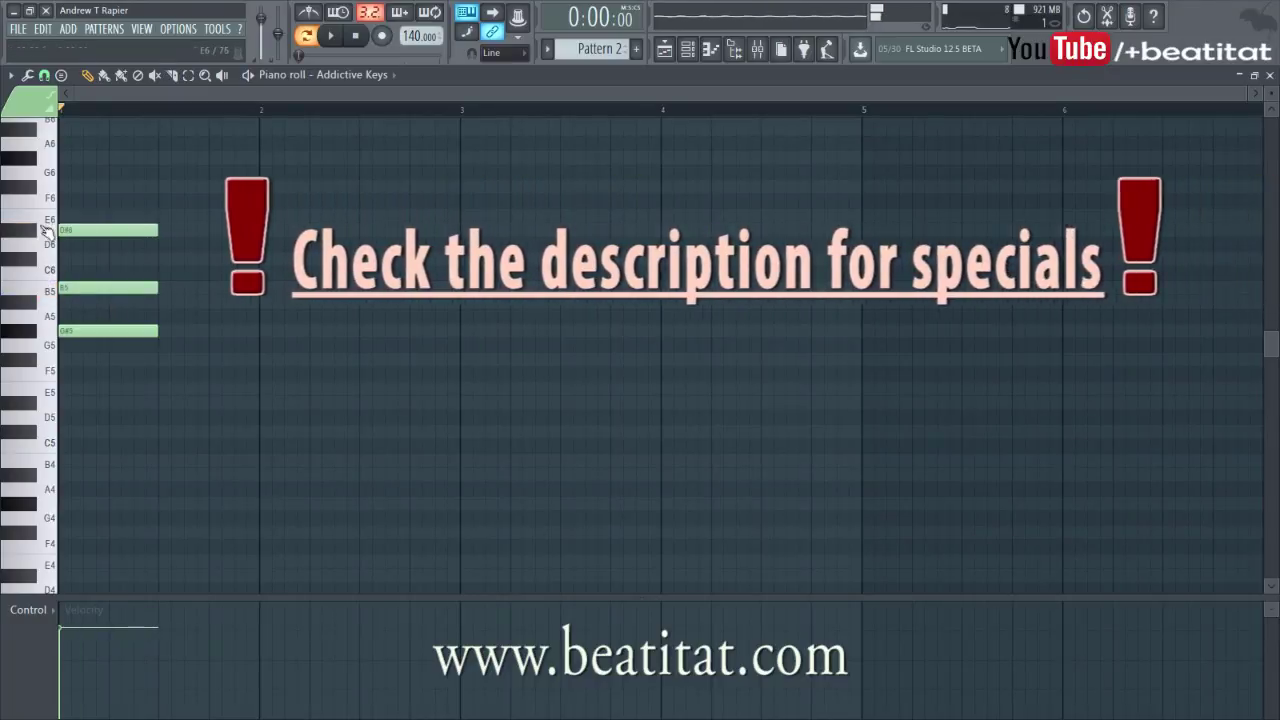
Add an E5, G#5, B5 chord at bar 2
left_click(266, 387)
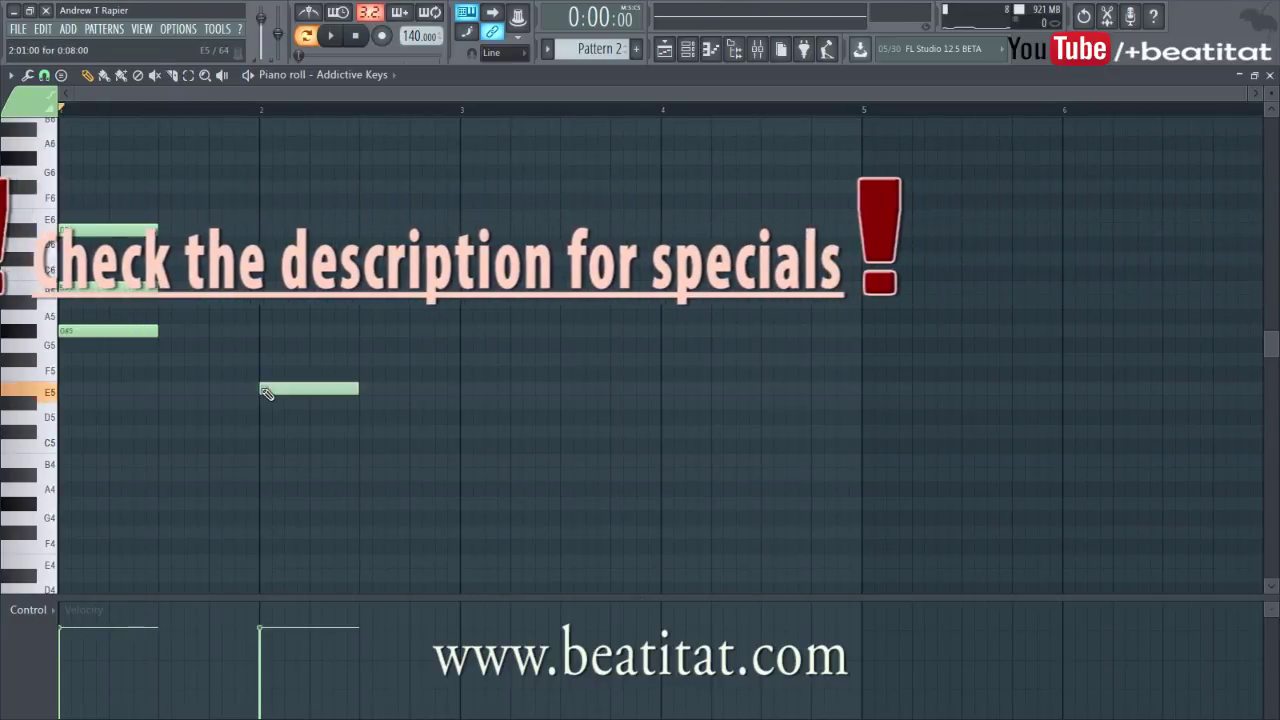
left_click(265, 331)
left_click(265, 301)
left_click_drag(262, 300, 262, 287)
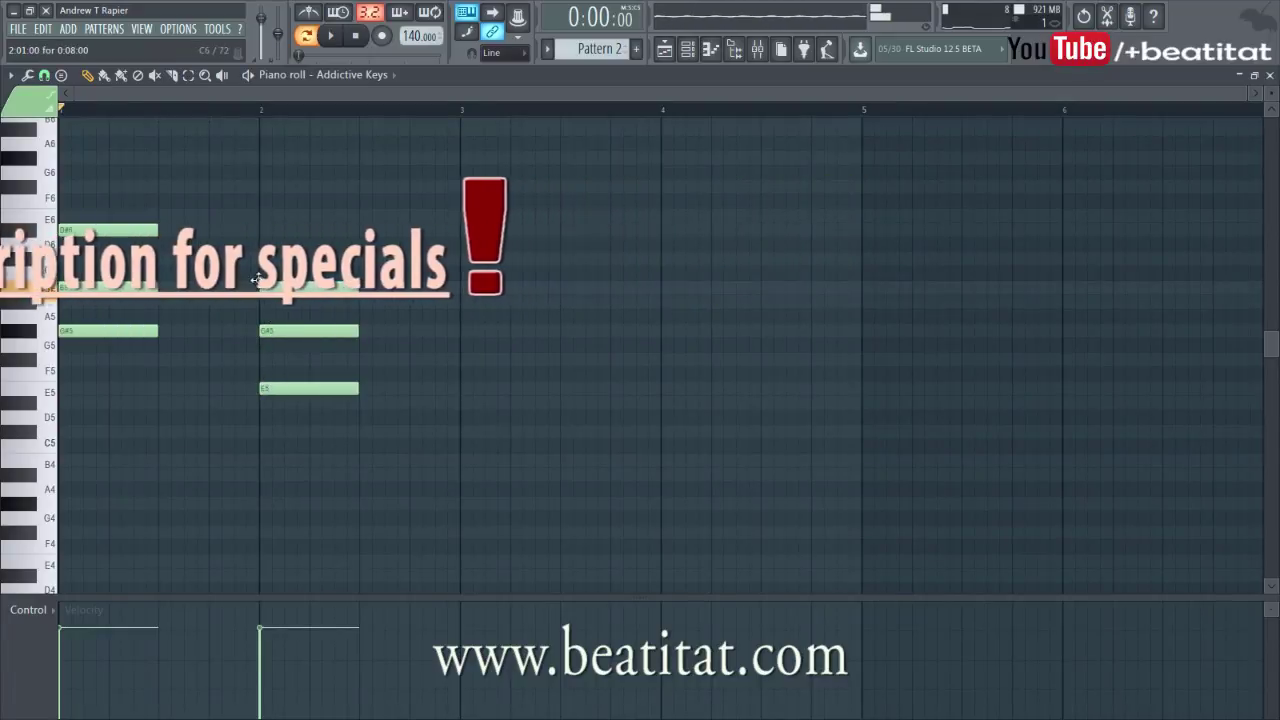
Add F#5 halfway through bar 1 and extend B5 and D#6 to bar 1's end
left_click(161, 358)
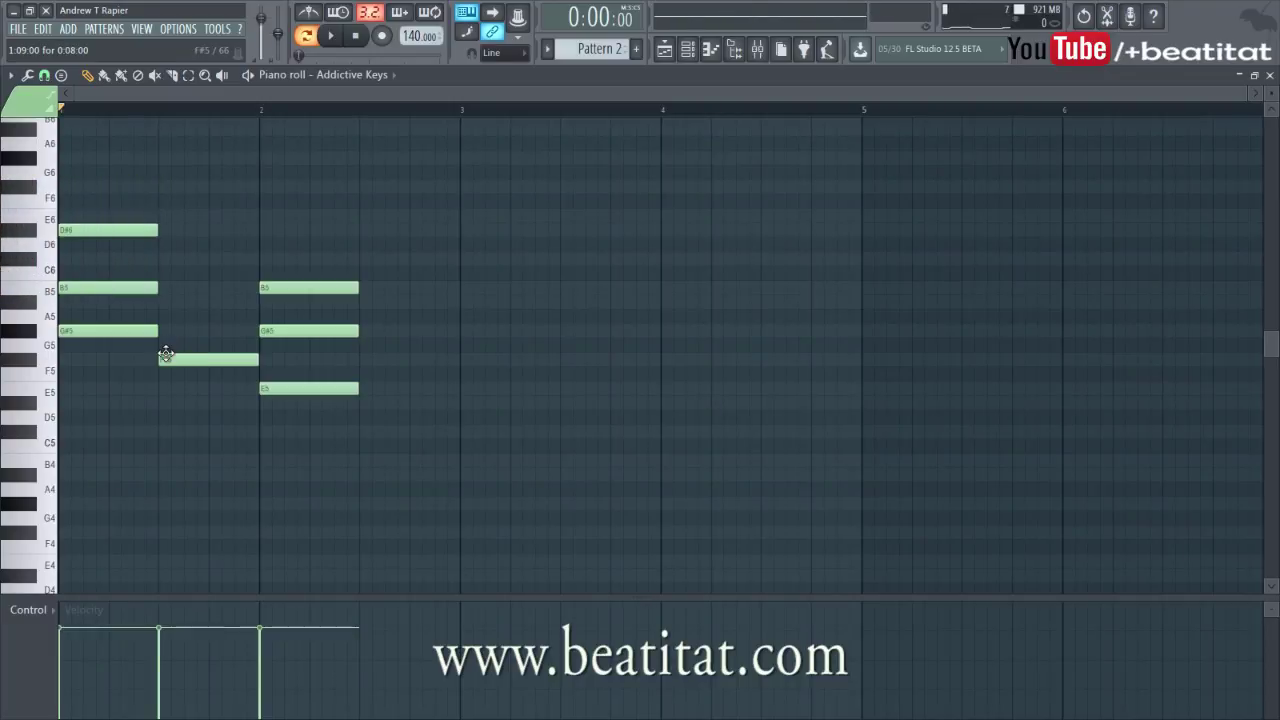
key("space")
left_click_drag(158, 289, 255, 297)
key("space")
left_click_drag(152, 231, 257, 233)
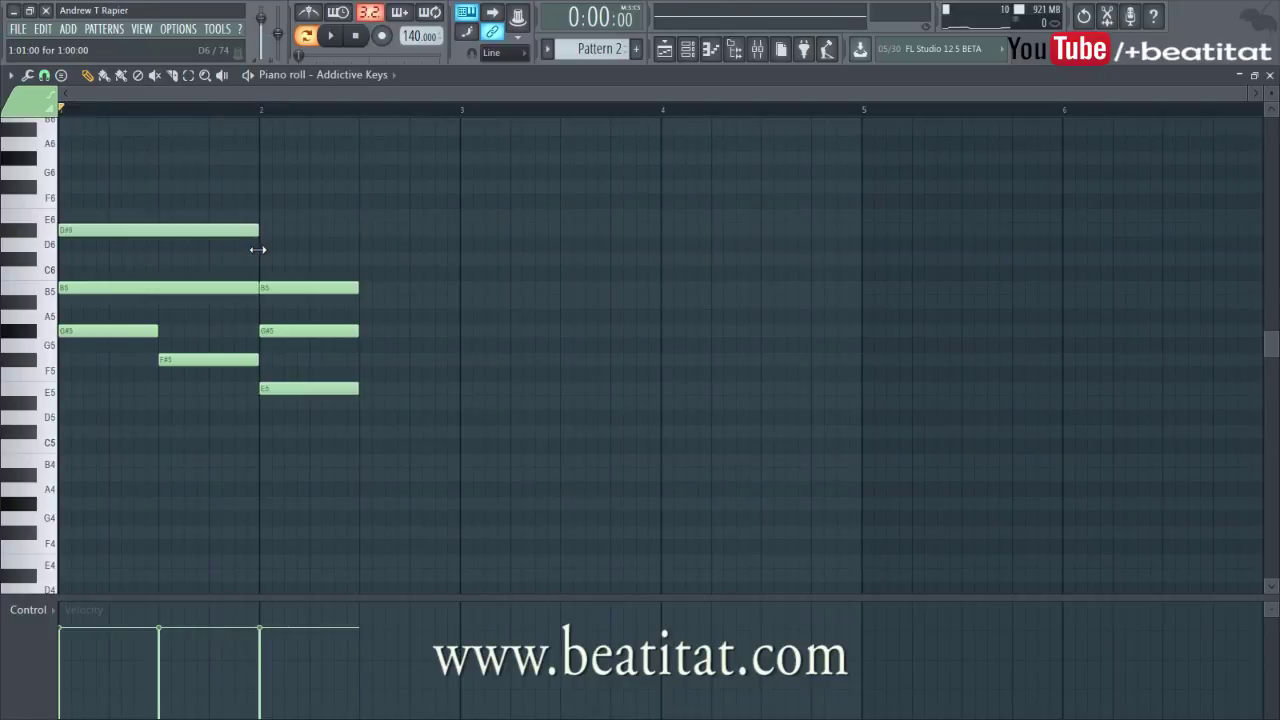
key("space")
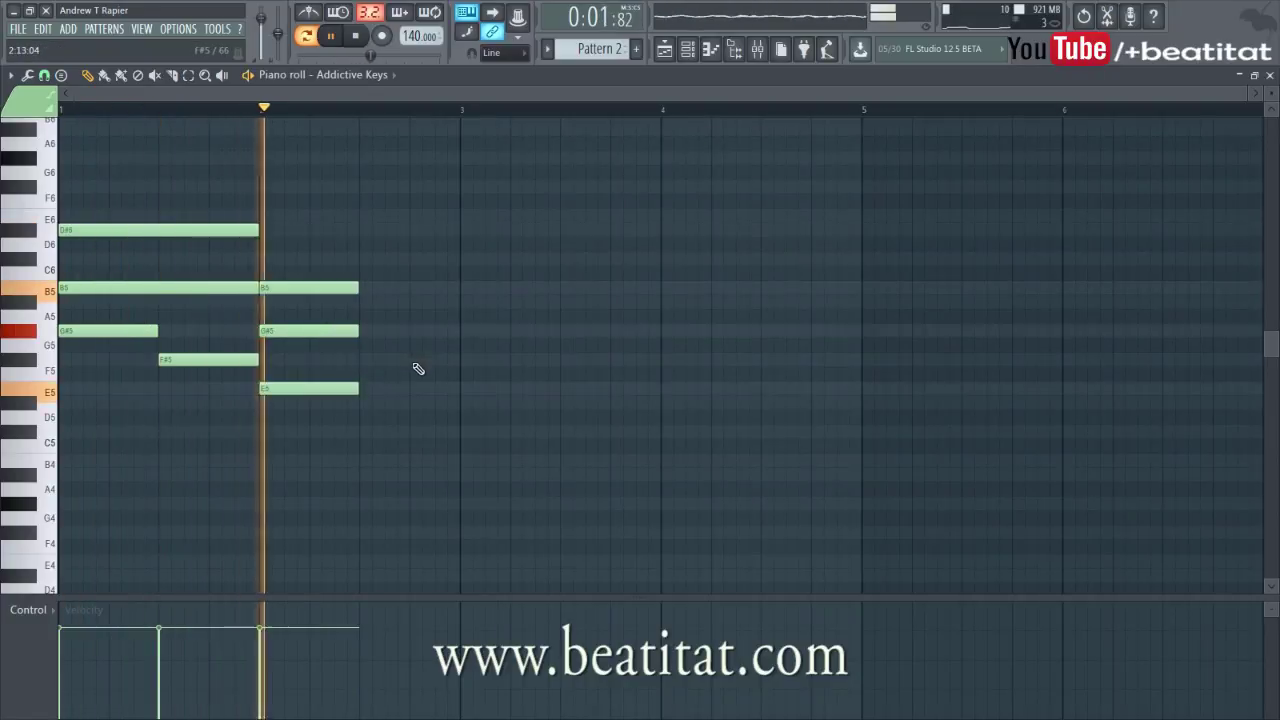
Add a low note in bar 2's second half and extend G#5 and B5 to bar 3
left_click(362, 432)
key("space")
key("space")
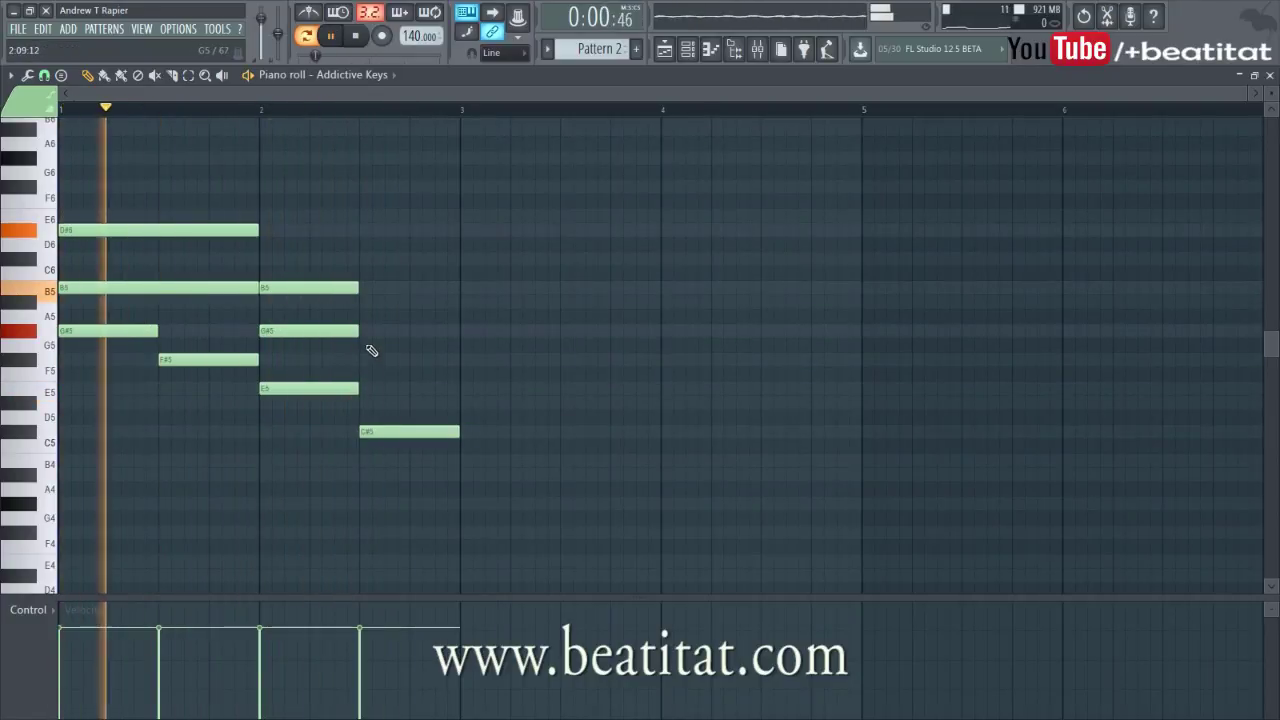
left_click_drag(357, 331, 460, 332)
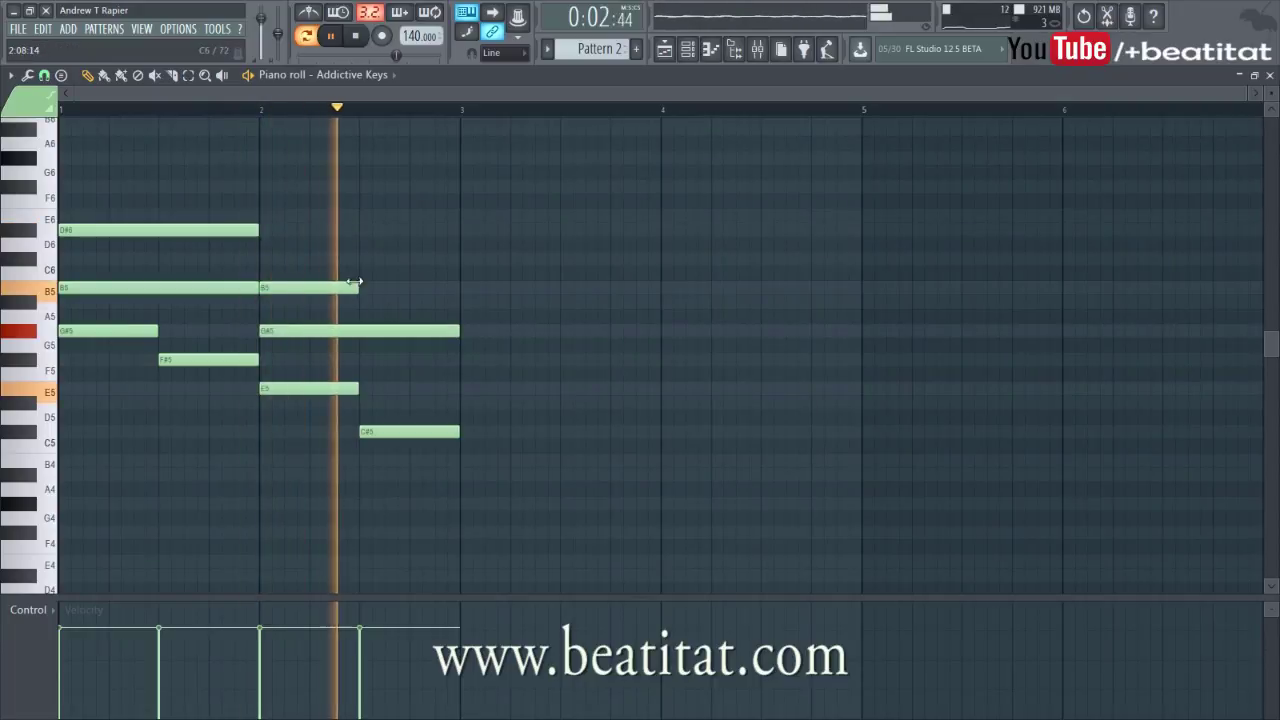
left_click_drag(356, 288, 460, 305)
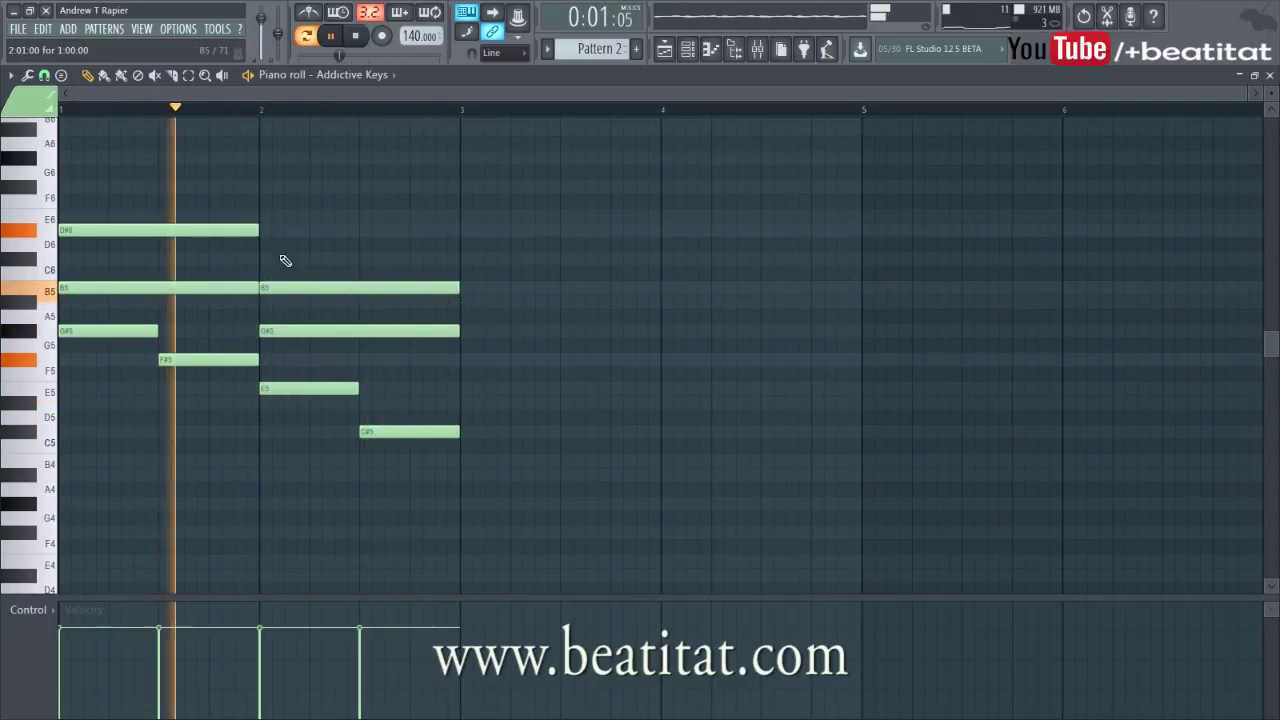
Add F#6 and E6 in bar 2's second half, trimming both to end at bar 3
left_click(366, 188)
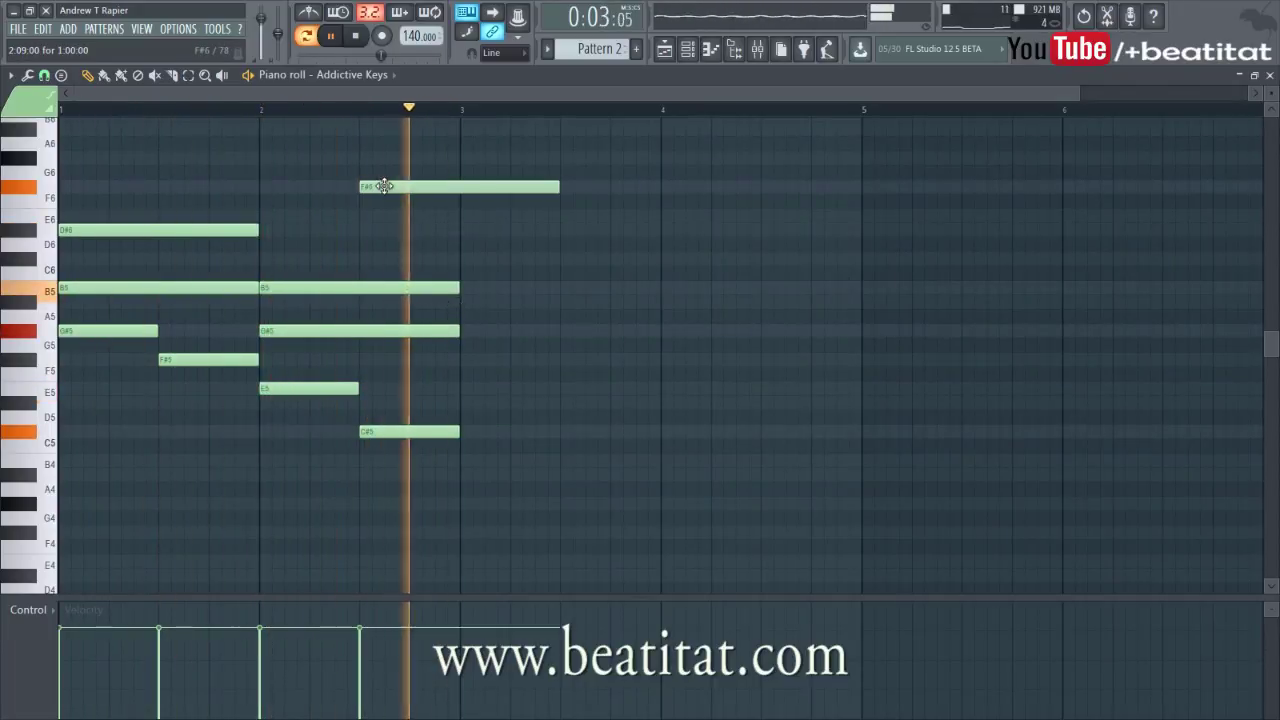
key("space")
left_click_drag(401, 215, 410, 215)
key("space")
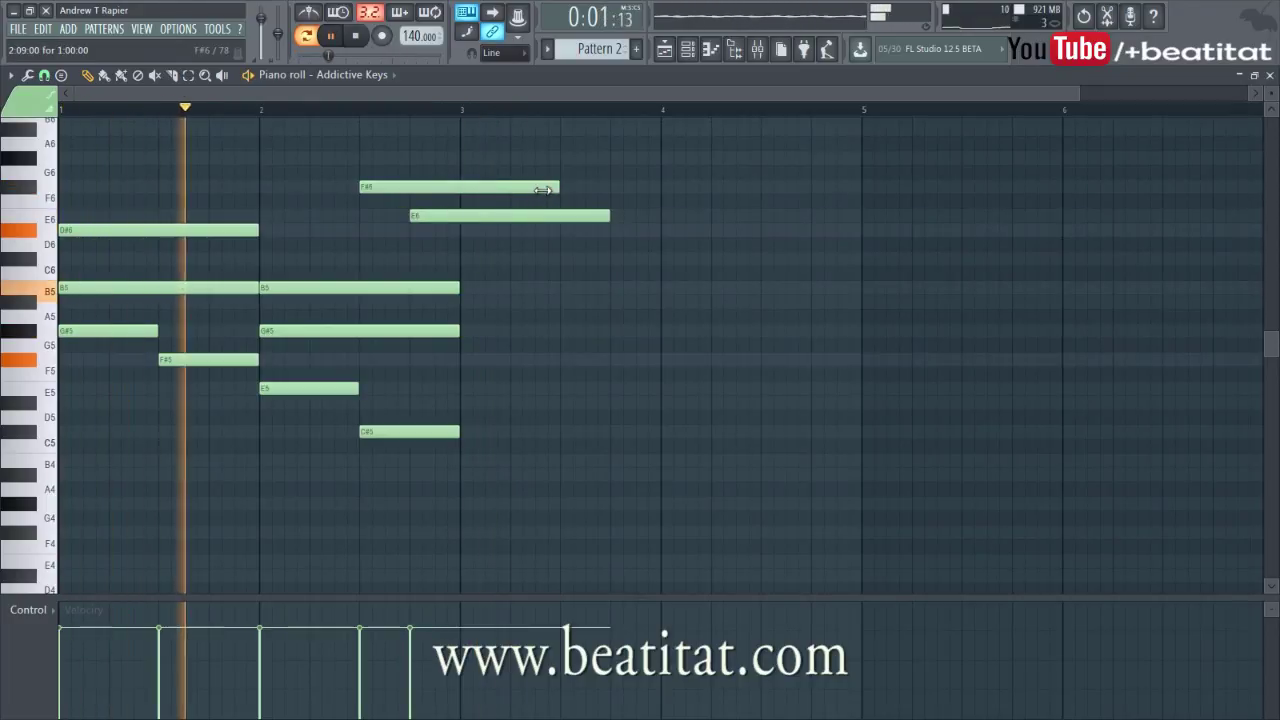
left_click_drag(548, 190, 410, 190)
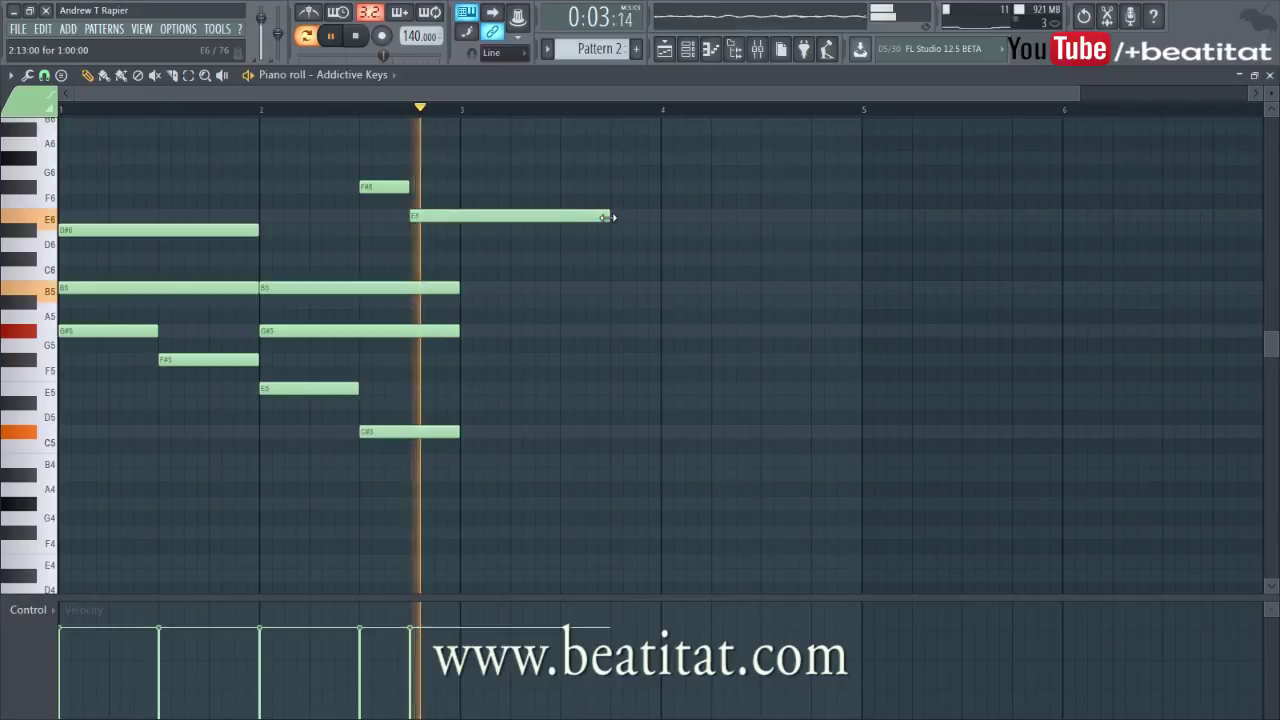
left_click_drag(598, 213, 452, 214)
key("space")
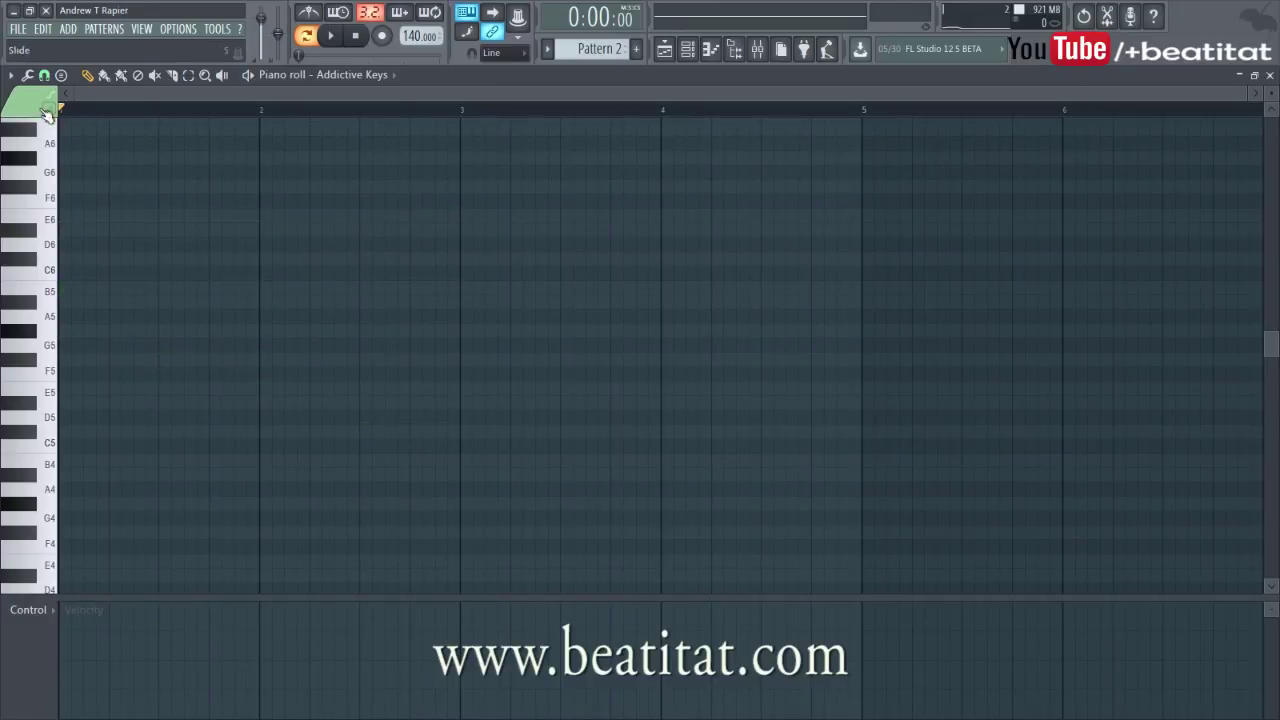
Change the piano roll's scale highlighting to Default
left_click(10, 75)
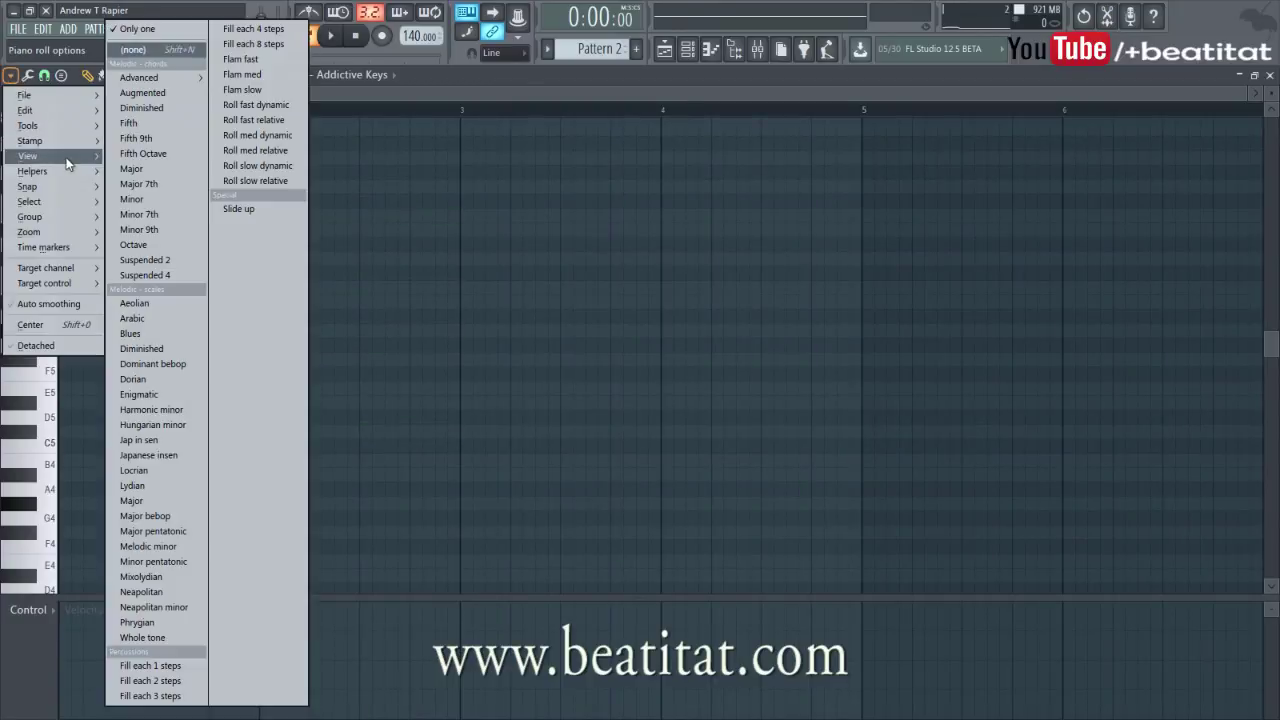
mouse_move(51, 190)
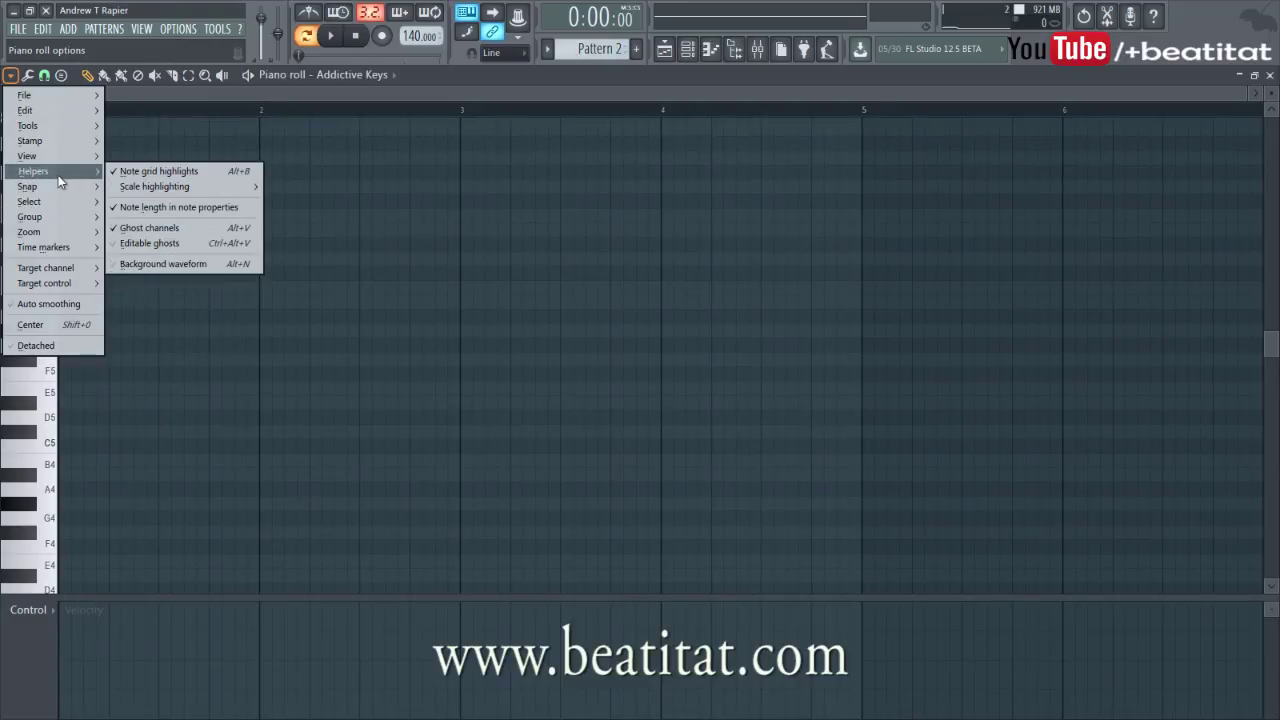
mouse_move(148, 186)
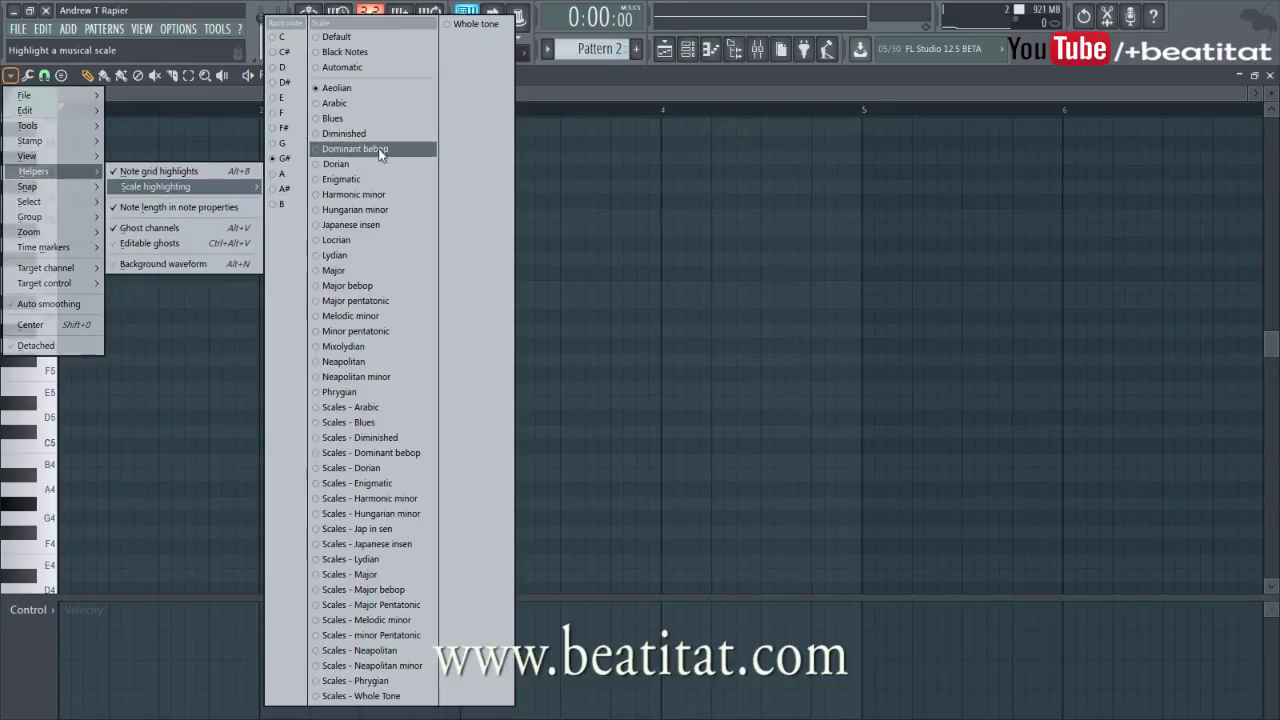
left_click(357, 36)
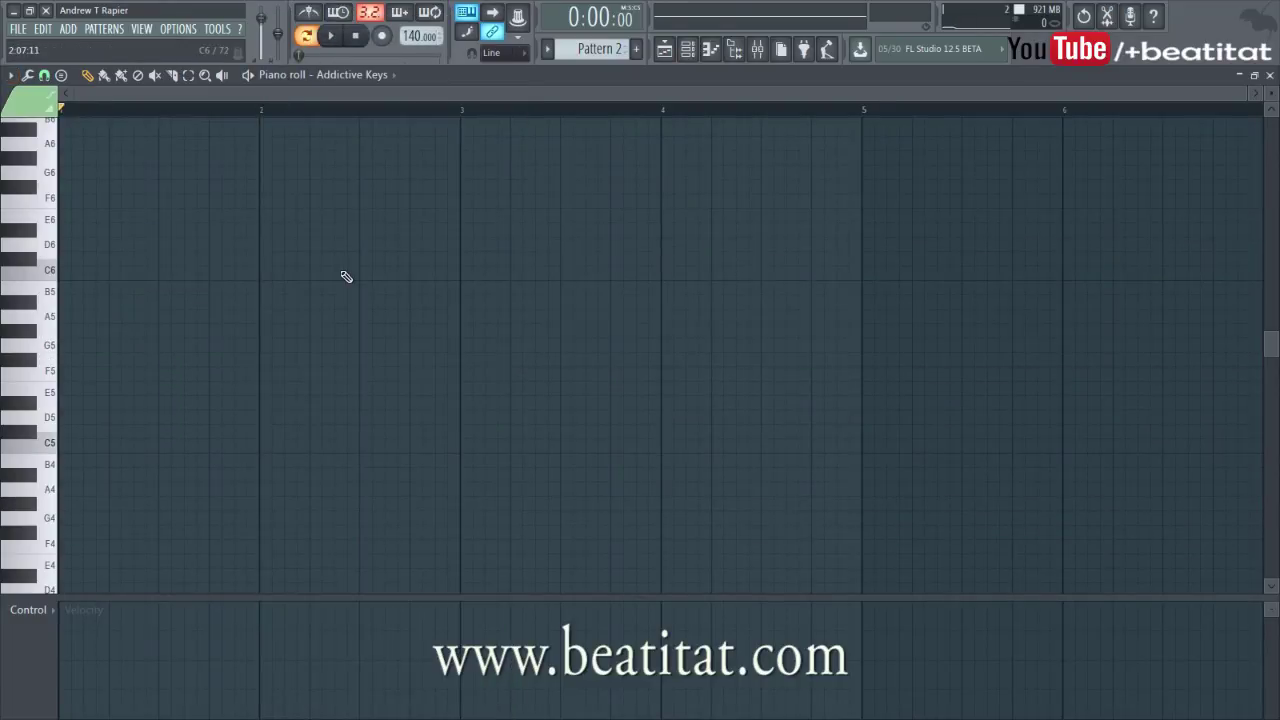
Choose Aeolian under Melodic – scales as the piano roll stamp
left_click(11, 76)
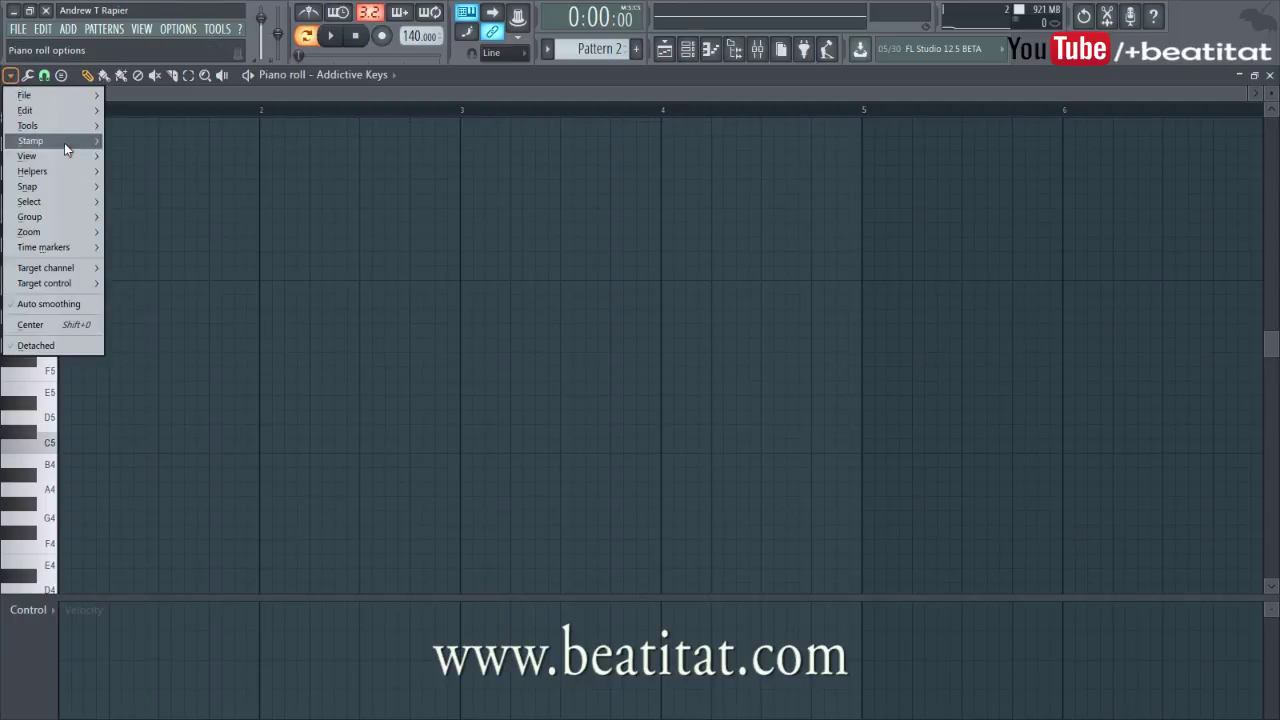
mouse_move(65, 134)
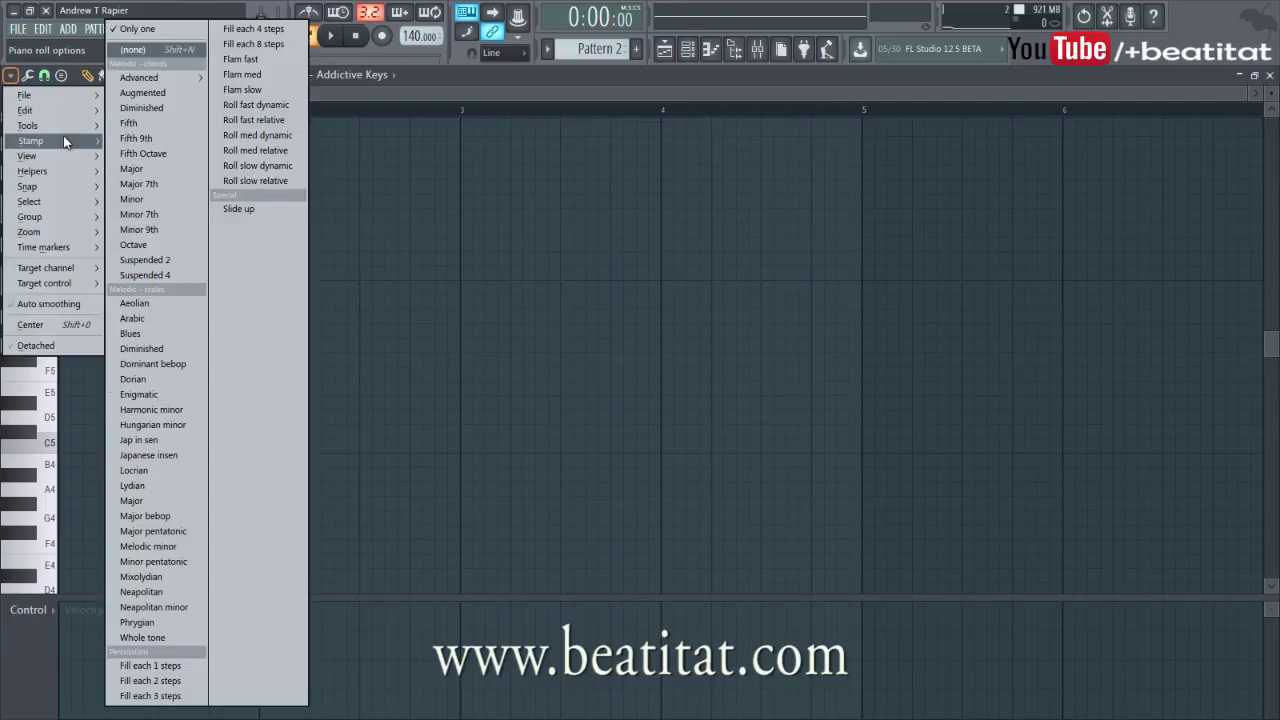
left_click(119, 312)
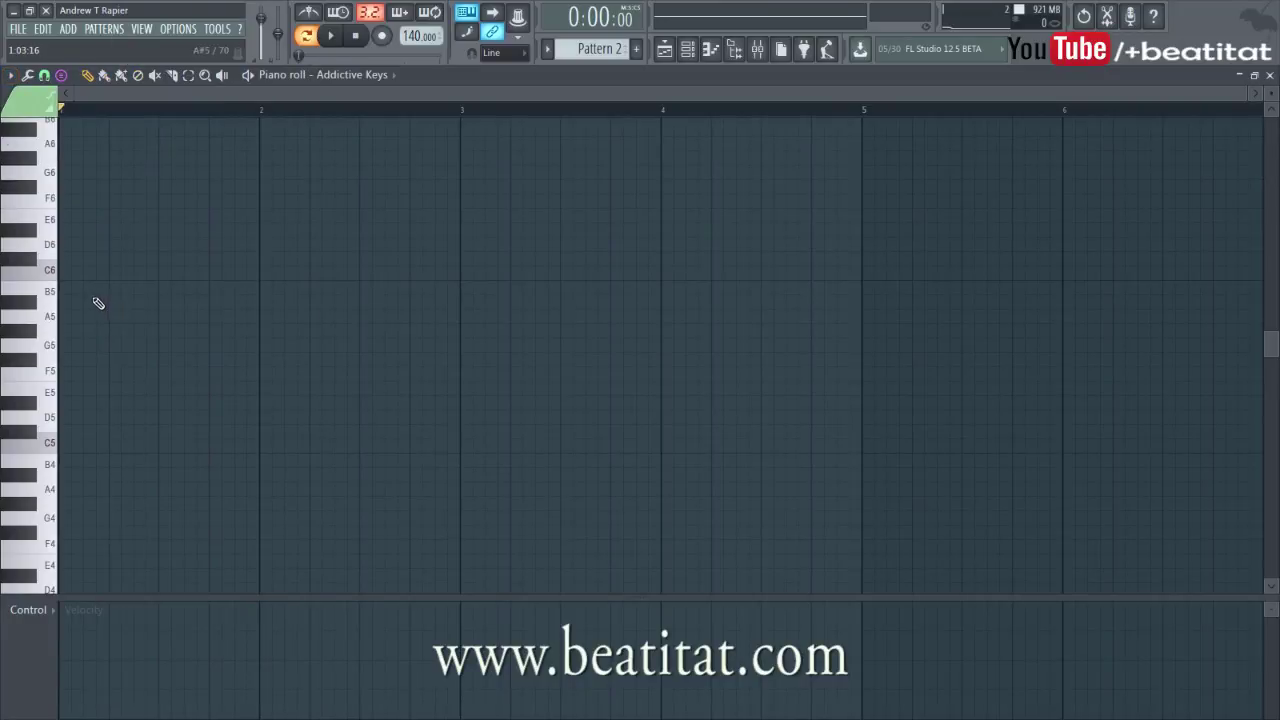
Stamp a G Aeolian scale at bar 1 and stretch its notes across four bars
left_click(100, 347)
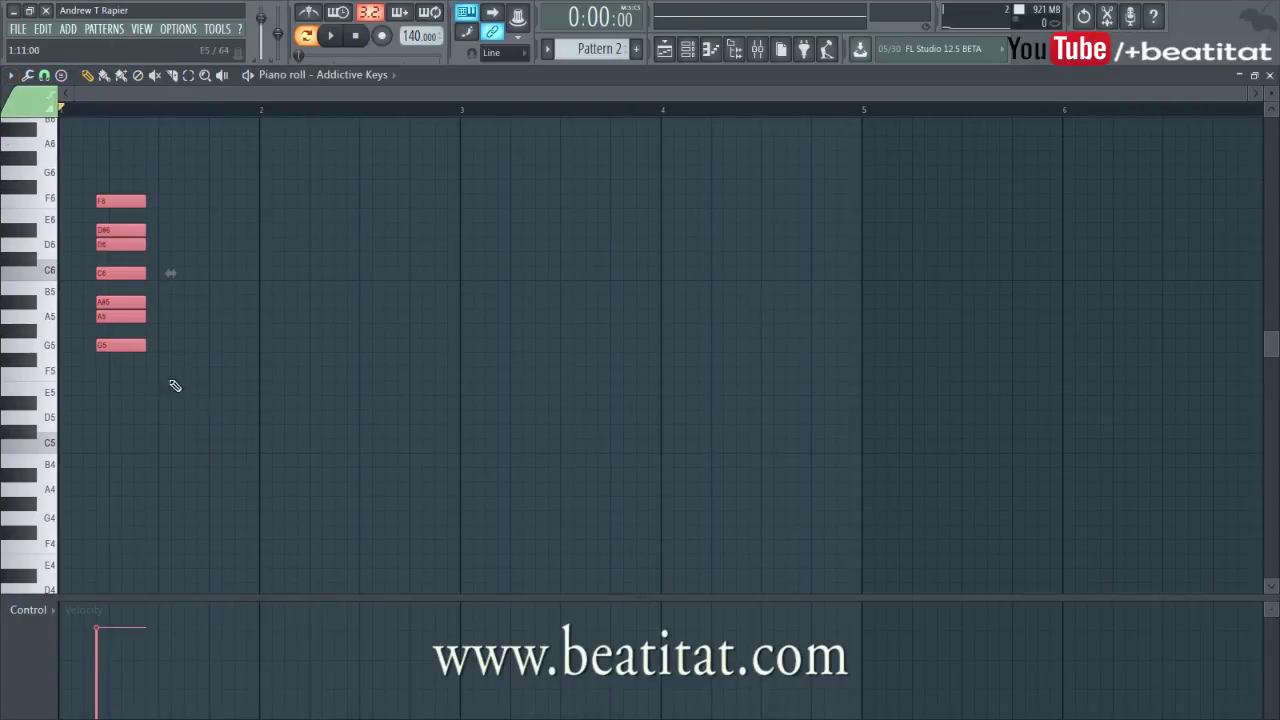
left_click_drag(134, 348, 860, 307)
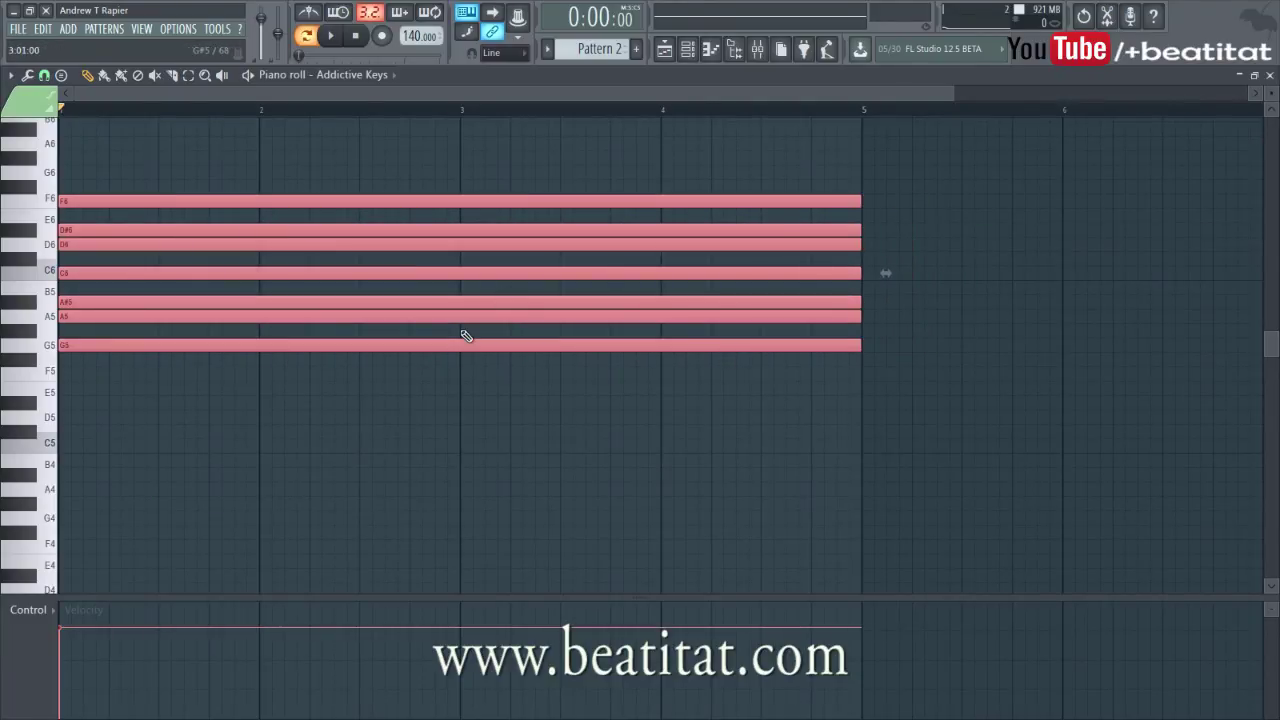
left_click_drag(220, 318, 34, 286)
Copy the scale an octave lower, then select all notes and delete them
scroll(240, 412, "down", 4)
scroll(228, 418, "down", 3)
left_click_drag(129, 363, 122, 533)
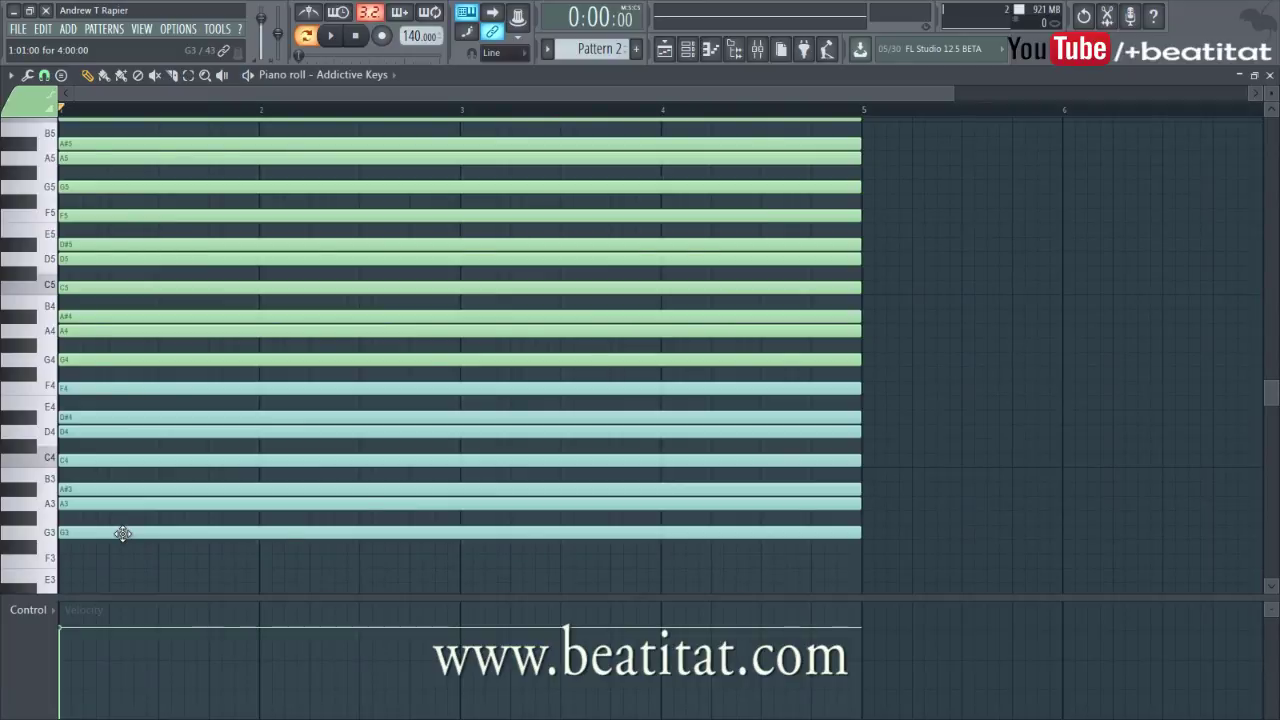
key("ctrl+a")
key("Delete")
Show the playlist and channel rack and add a new Sampler channel
key("F5")
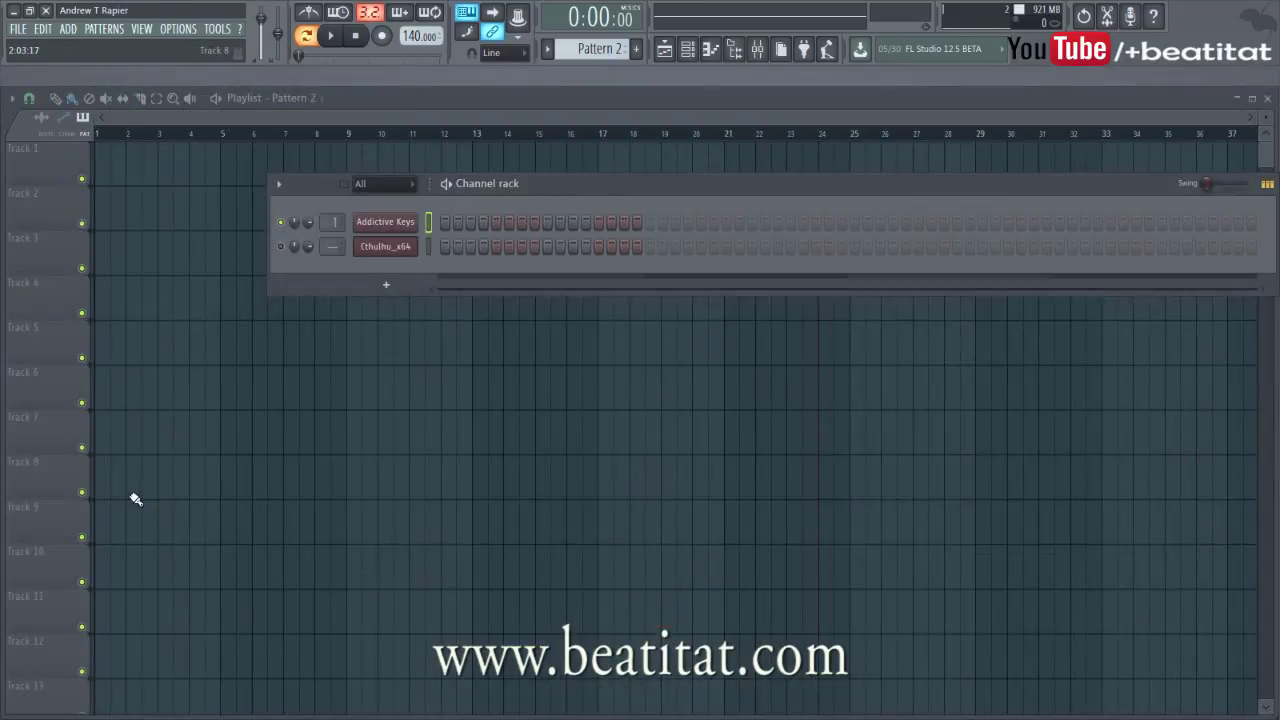
right_click(398, 223)
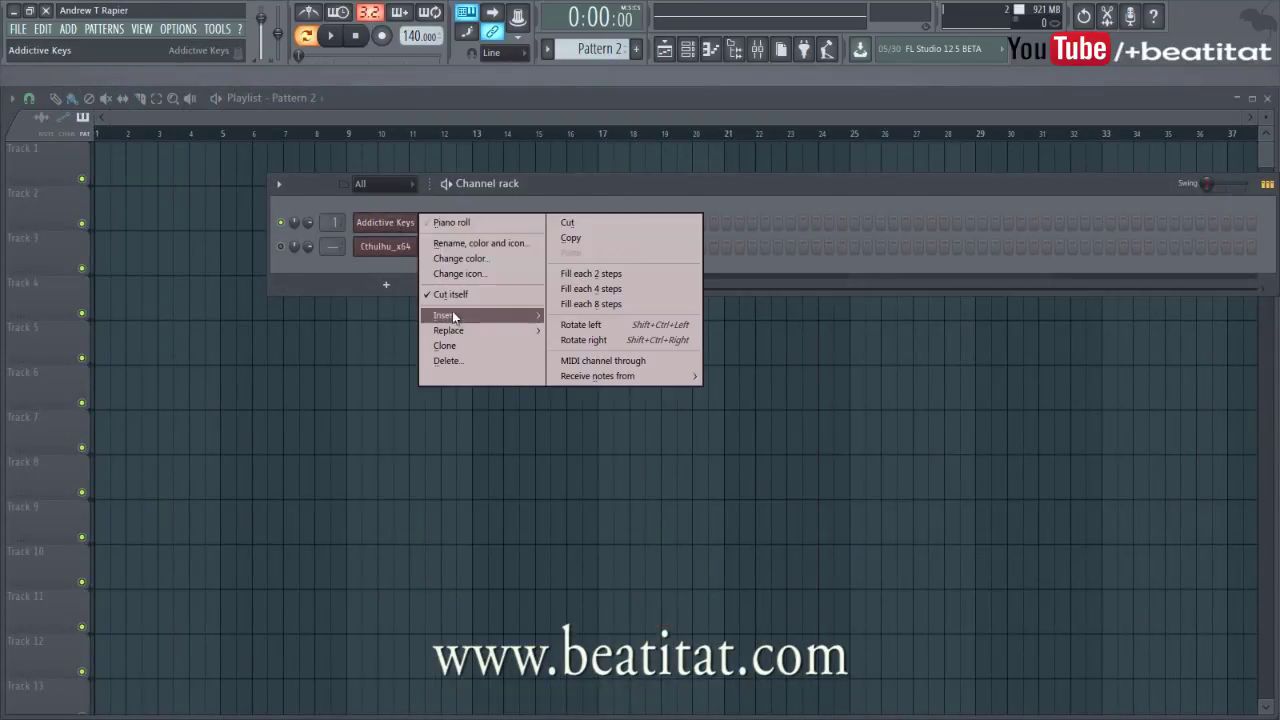
mouse_move(452, 316)
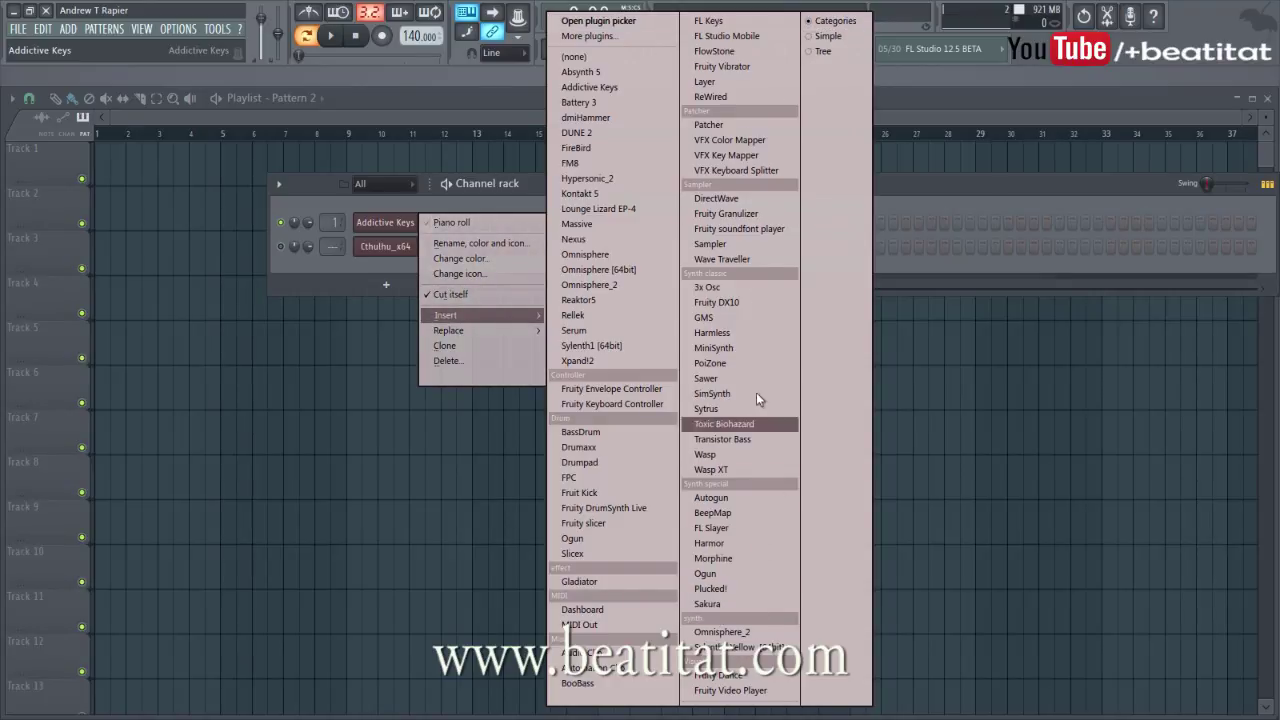
left_click(733, 244)
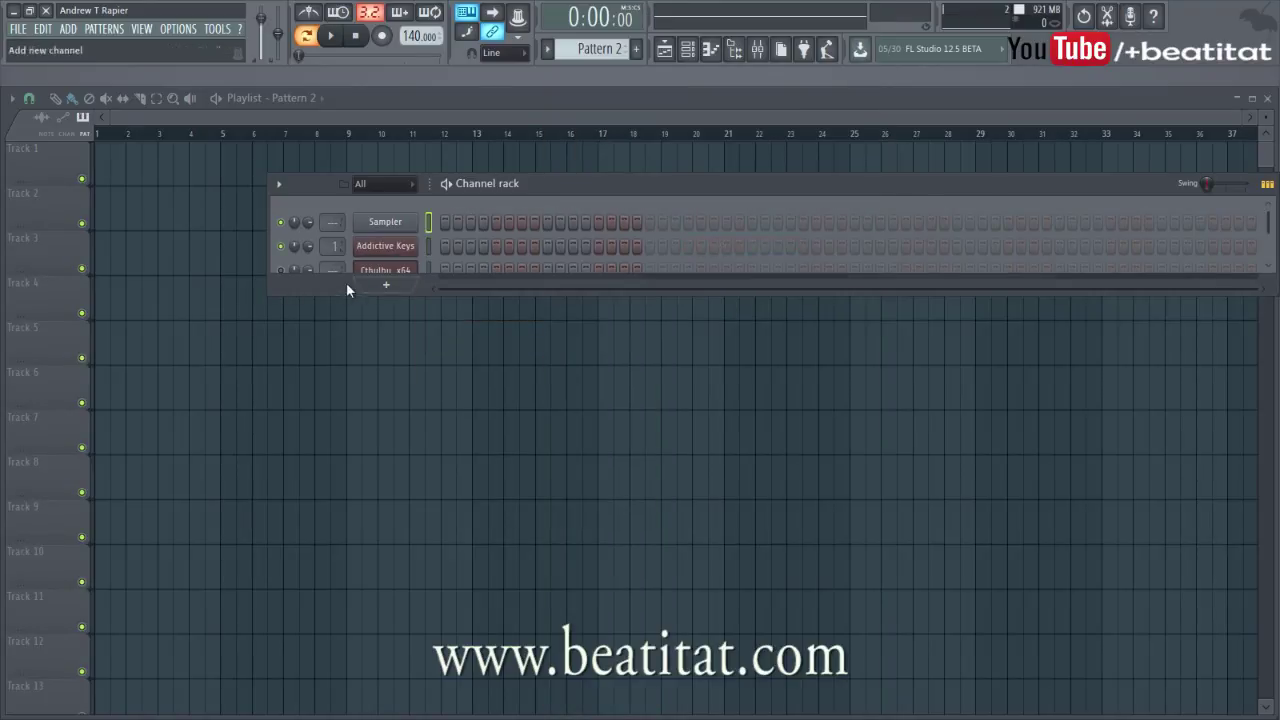
Open the Sampler piano roll, paste notes, close it, then open the Addictive Keys piano roll
right_click(405, 226)
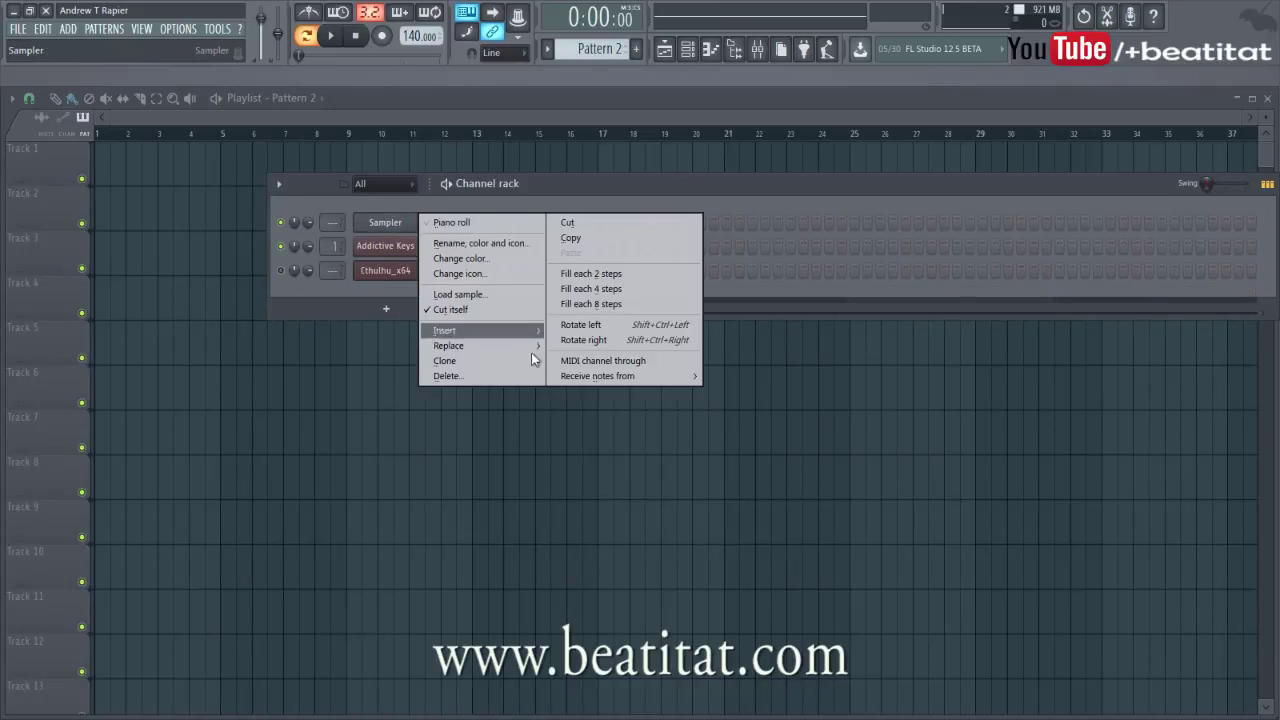
left_click(532, 223)
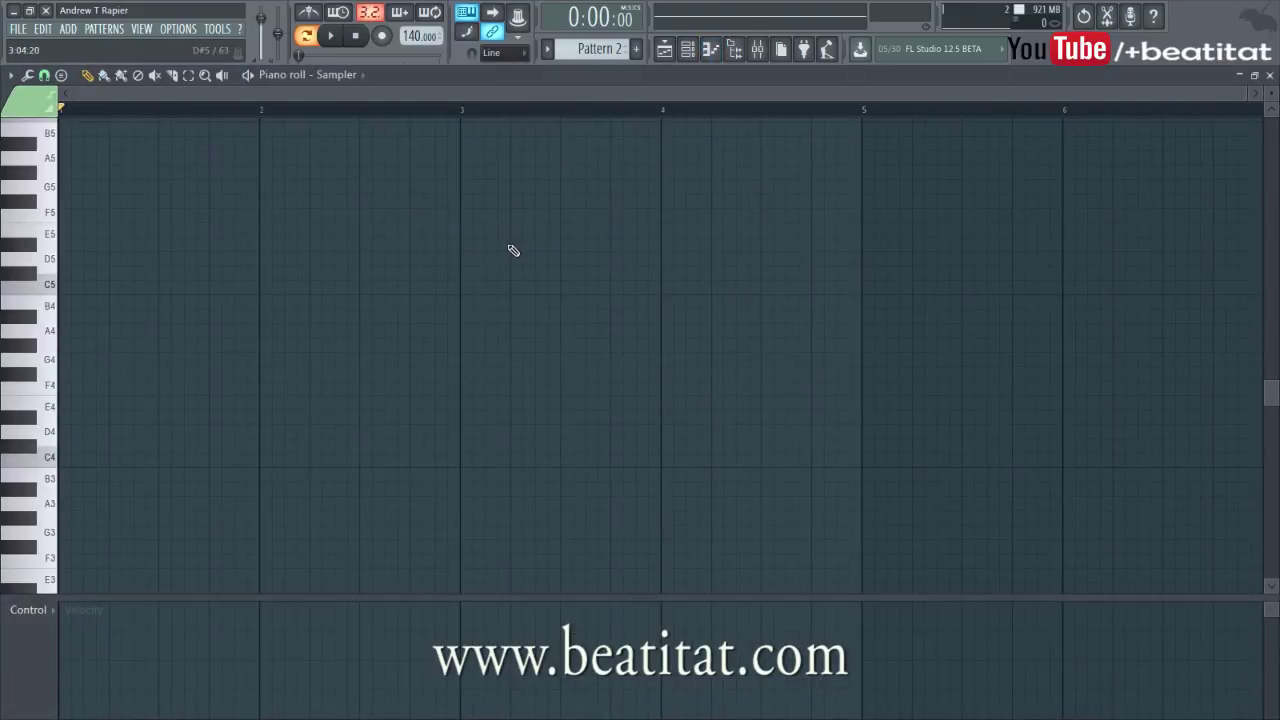
key("ctrl+v")
key("F7")
right_click(397, 248)
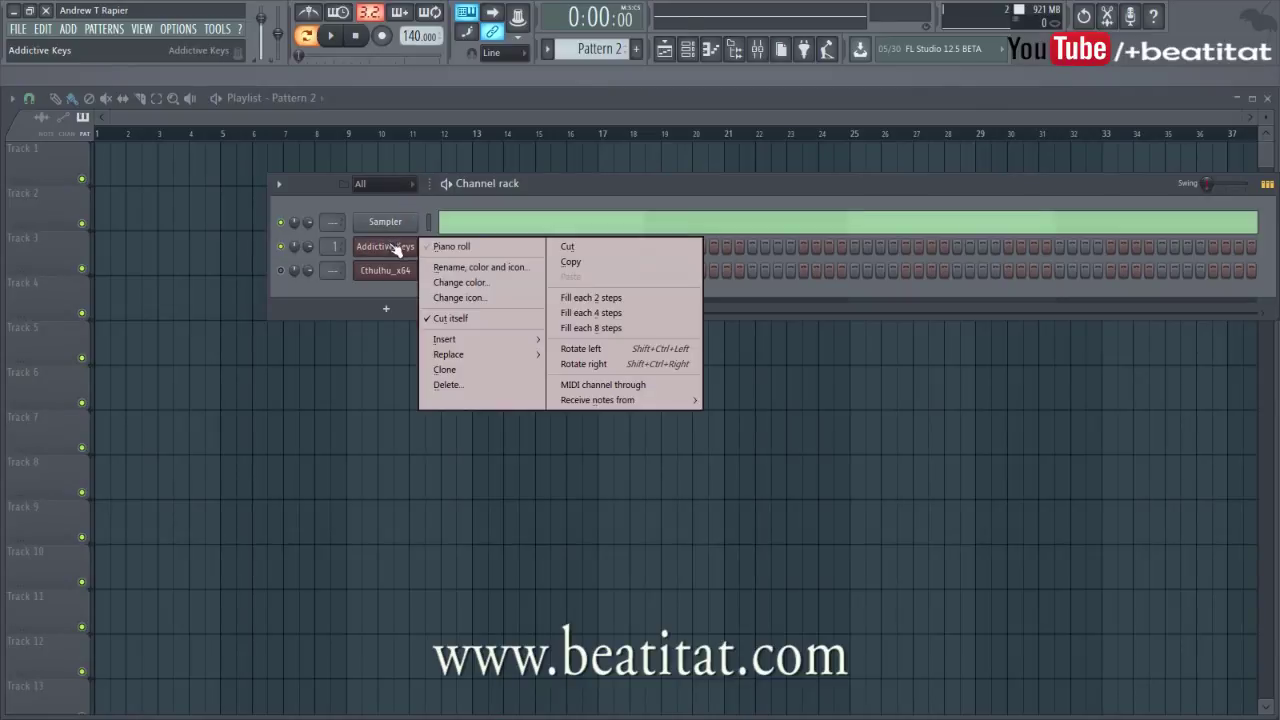
left_click(446, 246)
Draw a G4–A#4–D5 chord at bar 1 and shorten it to end at bar 2
left_click(78, 358)
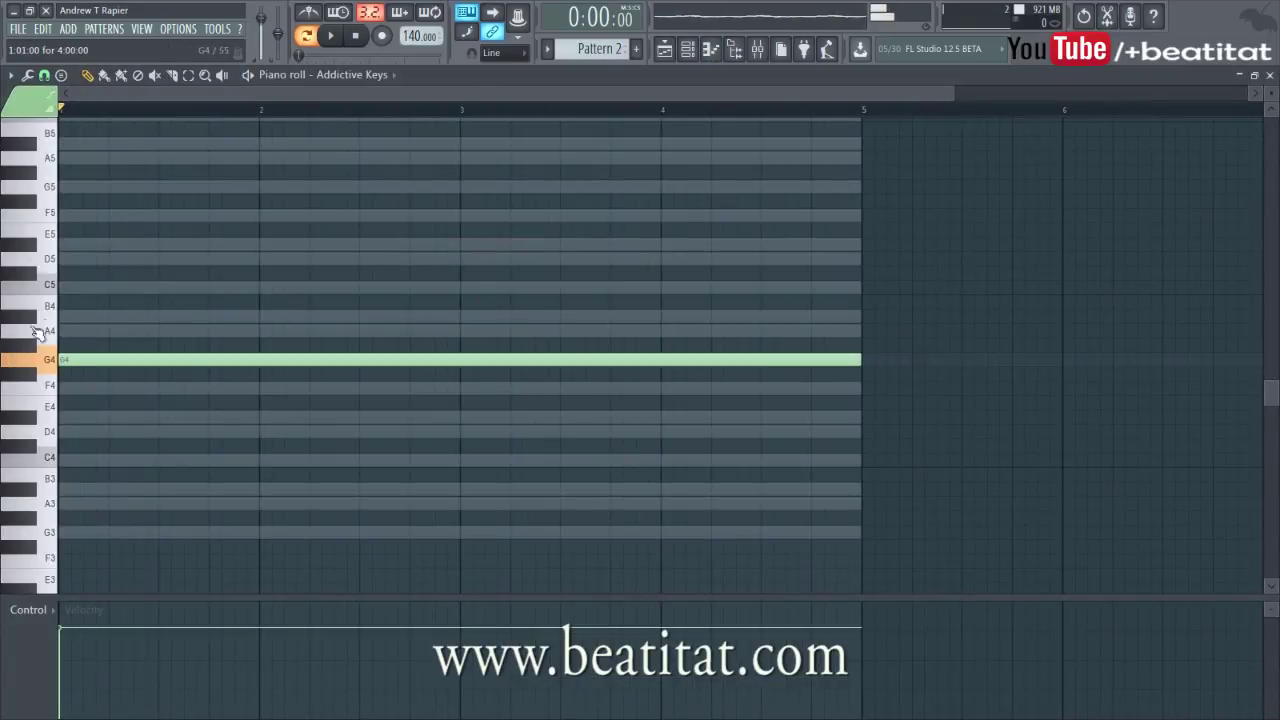
left_click(72, 316)
left_click(77, 259)
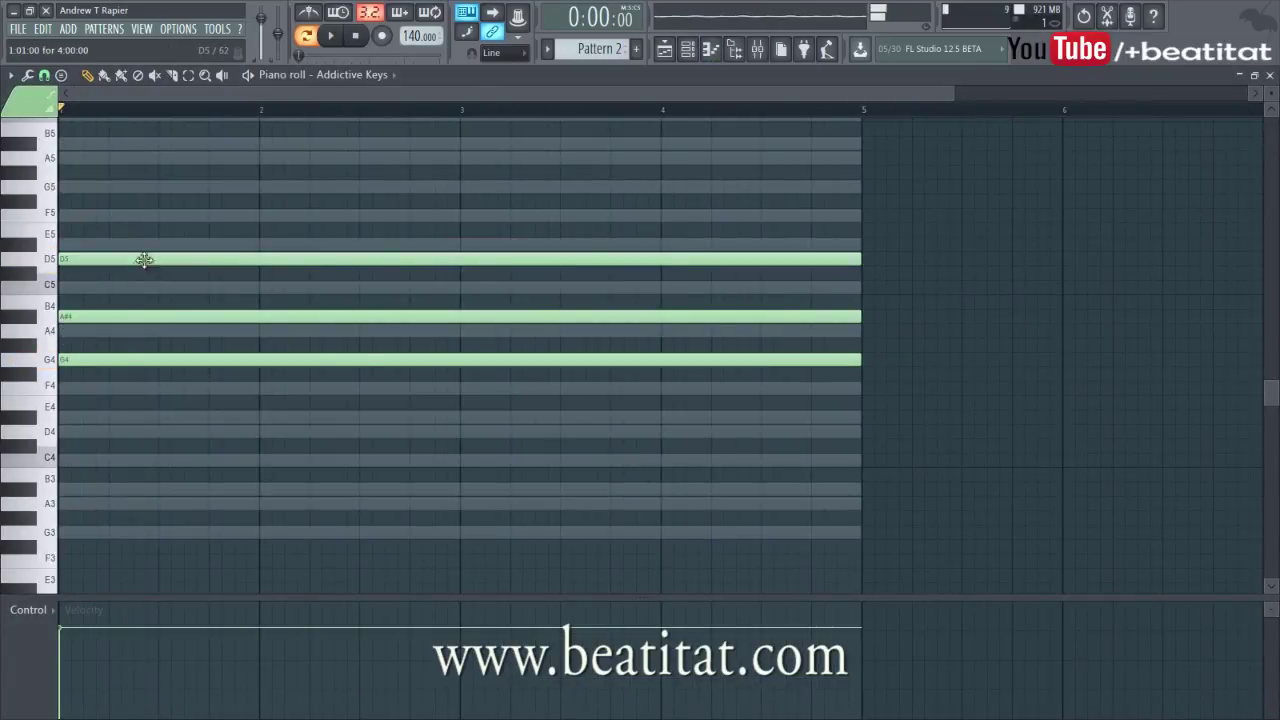
left_click_drag(410, 230, 423, 377)
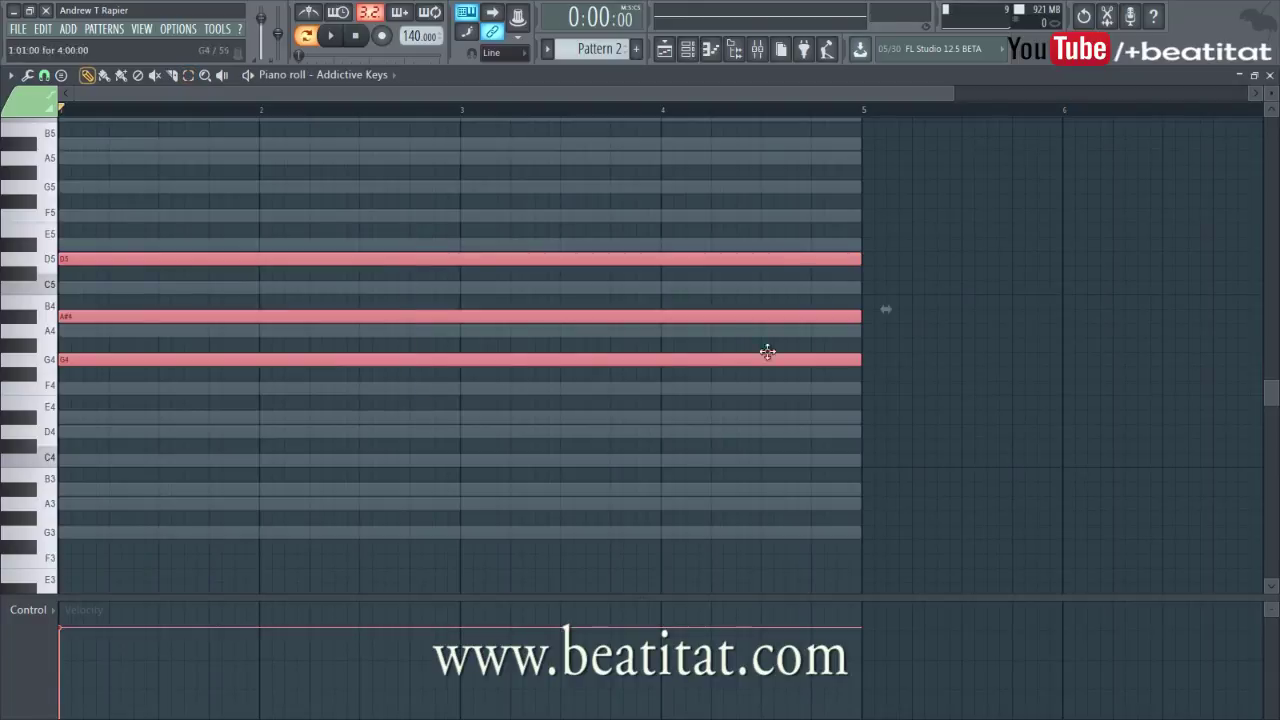
left_click_drag(858, 362, 262, 463)
left_click(262, 463)
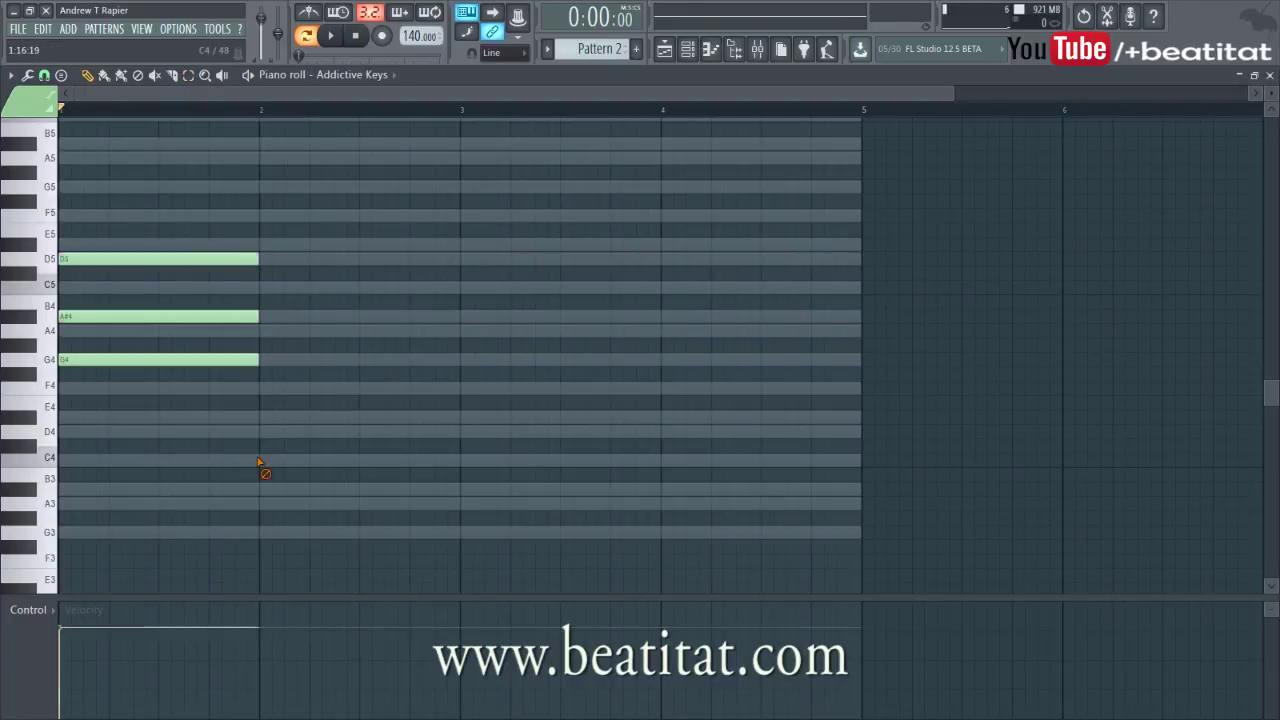
Draw a D4–F4–A4 chord at bar 2 and play back the chords
left_click(260, 431)
left_click(262, 388)
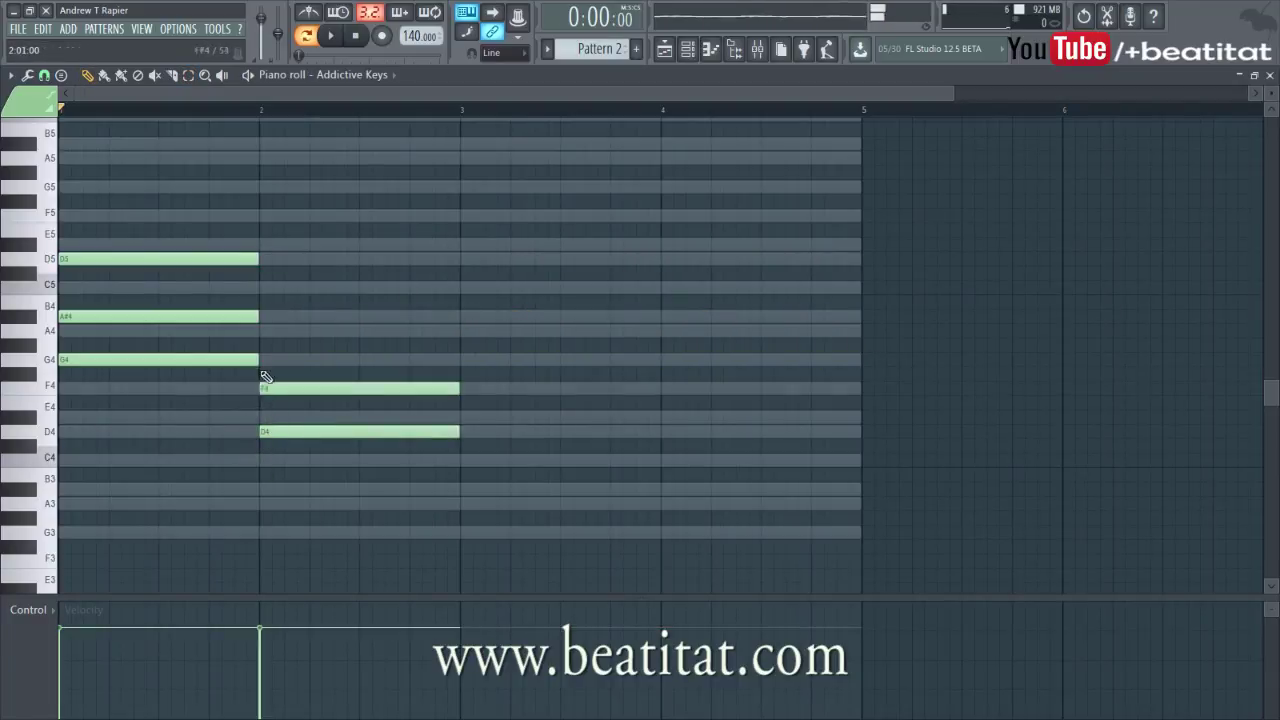
left_click_drag(264, 345, 266, 331)
key("space")
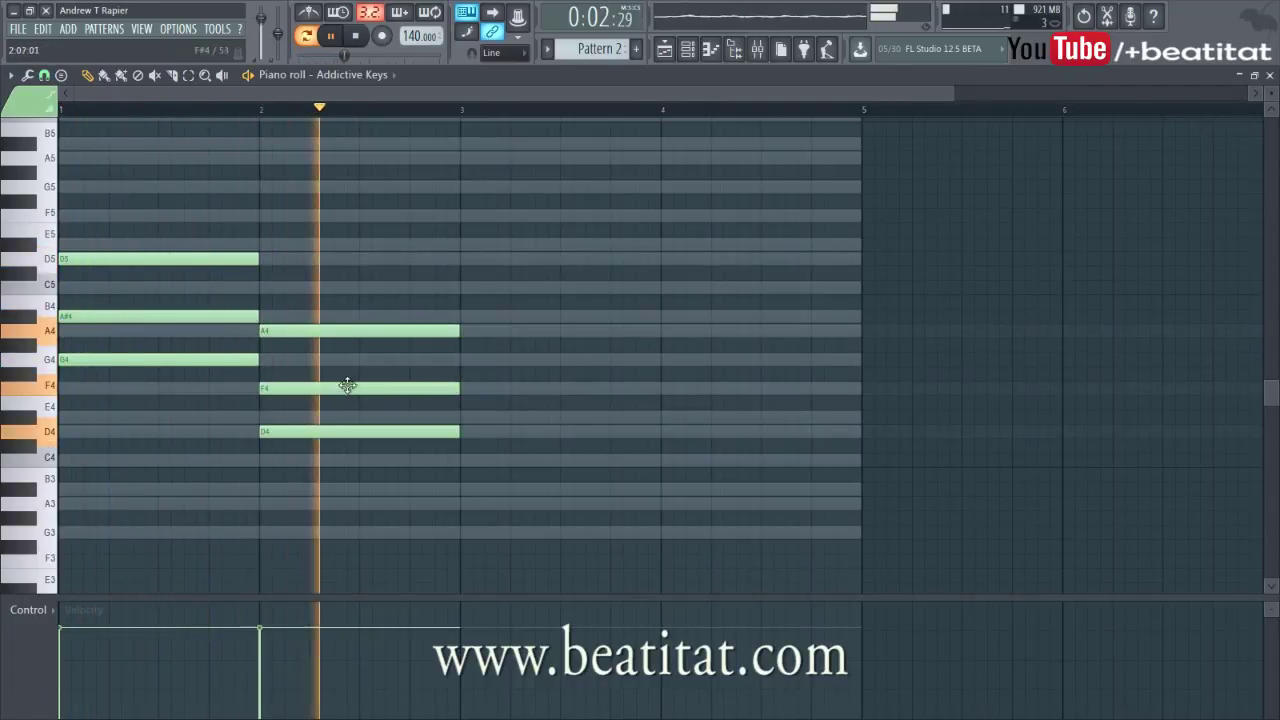
key("space")
Draw a C4–D#4–G4 chord at bar 3
left_click(462, 460)
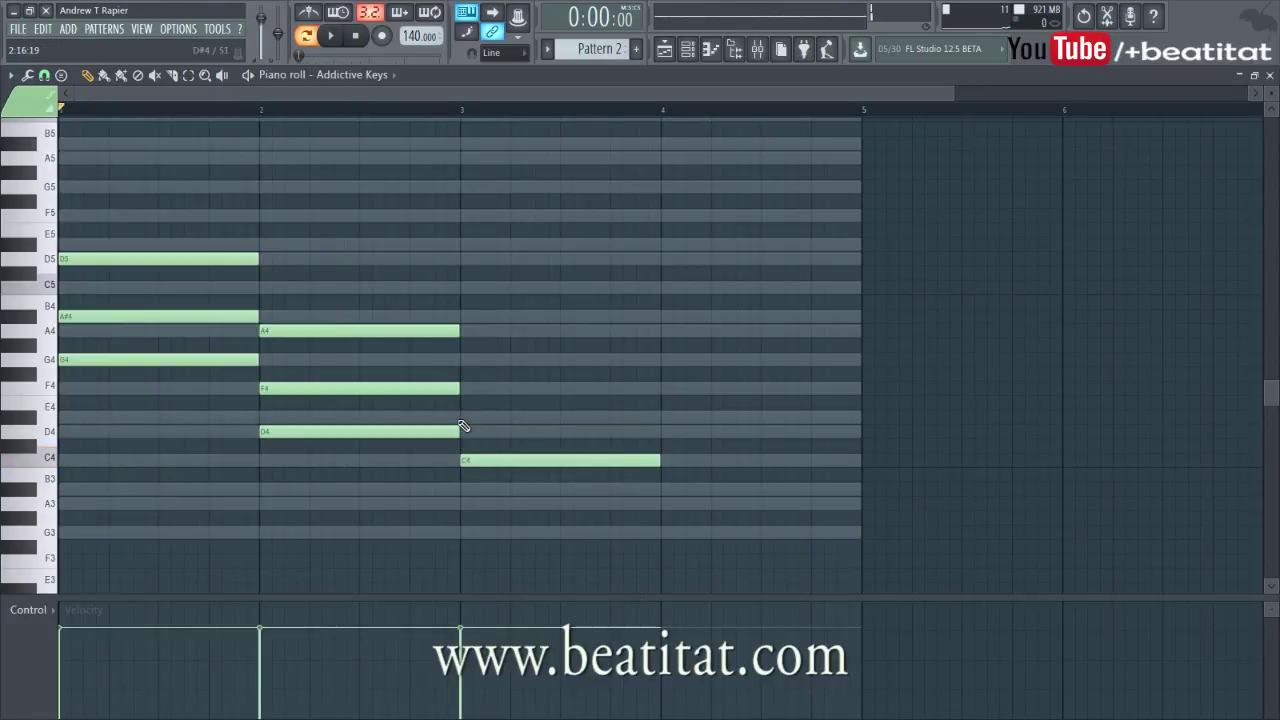
left_click(462, 418)
left_click(462, 360)
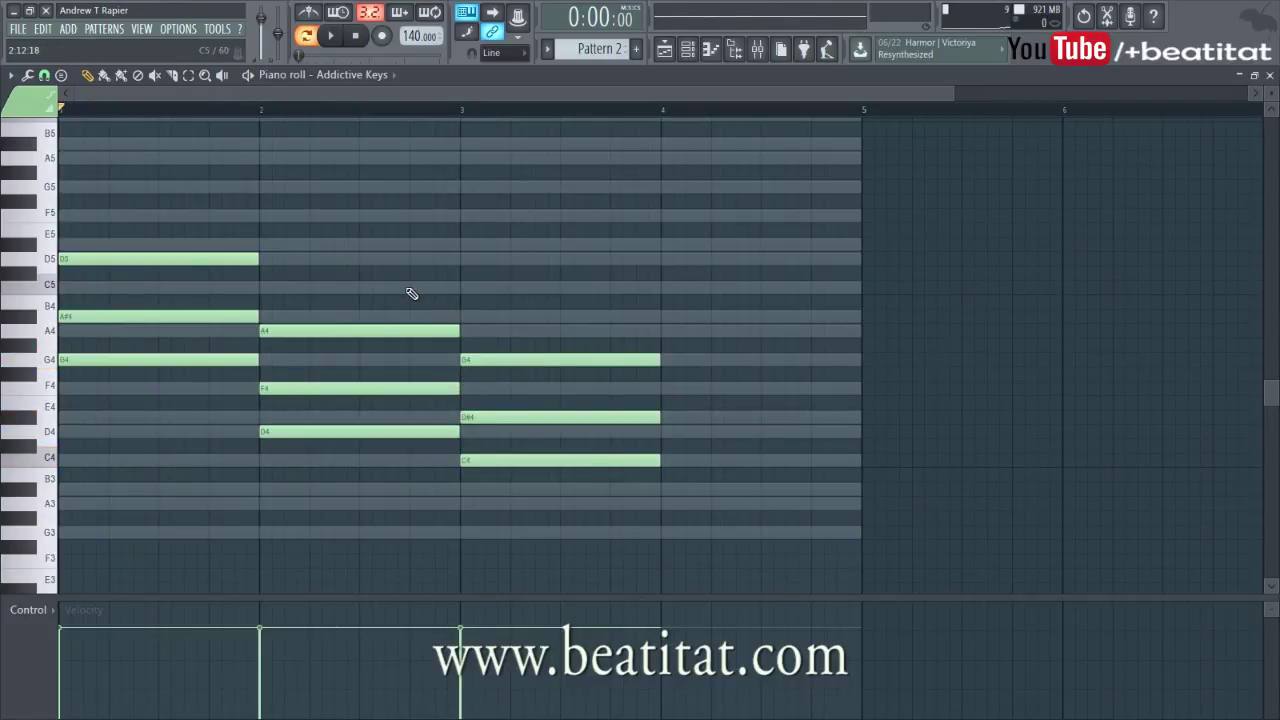
Add D5 late in bar 2, F5 early in bar 3, and C5 late in bar 3
left_click(410, 259)
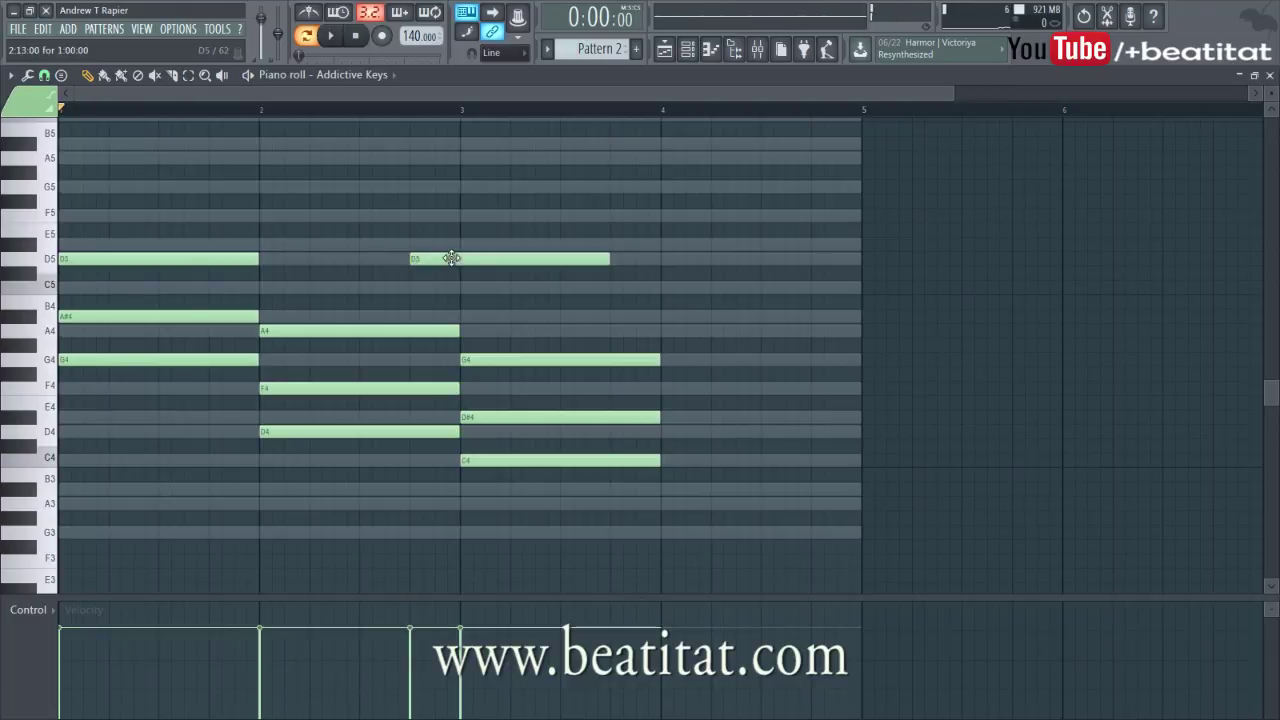
key("space")
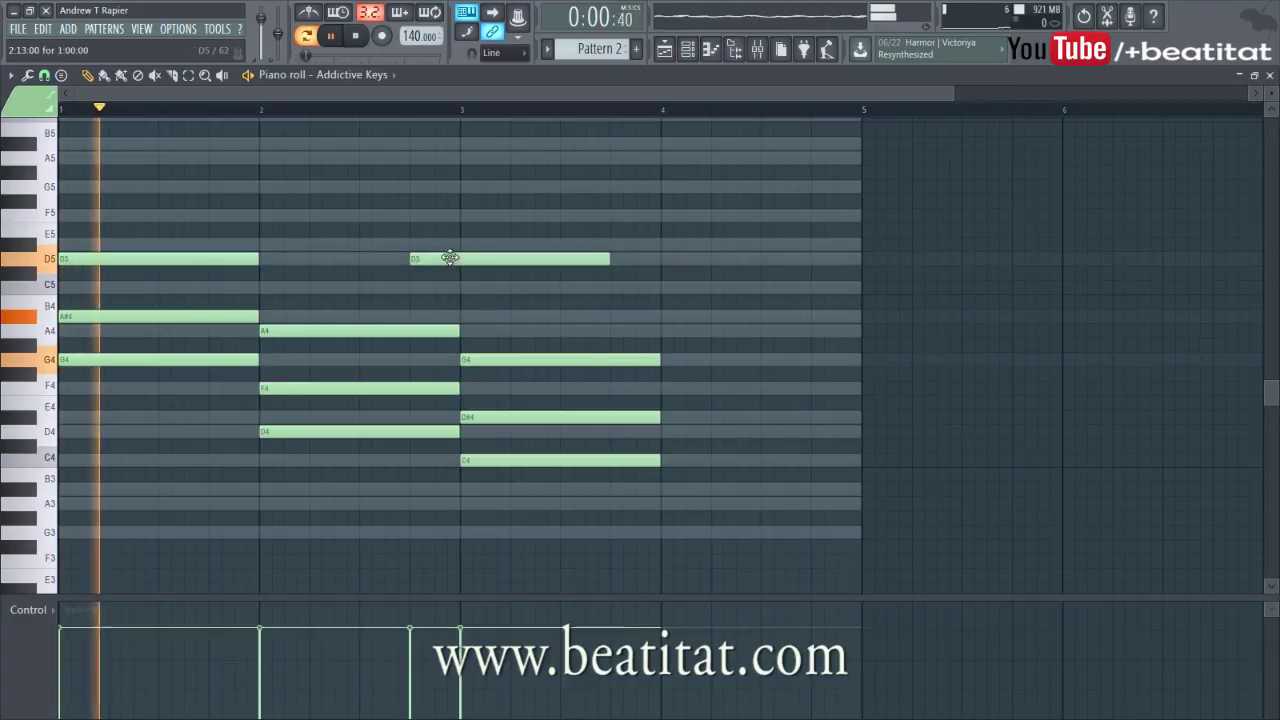
left_click(510, 215)
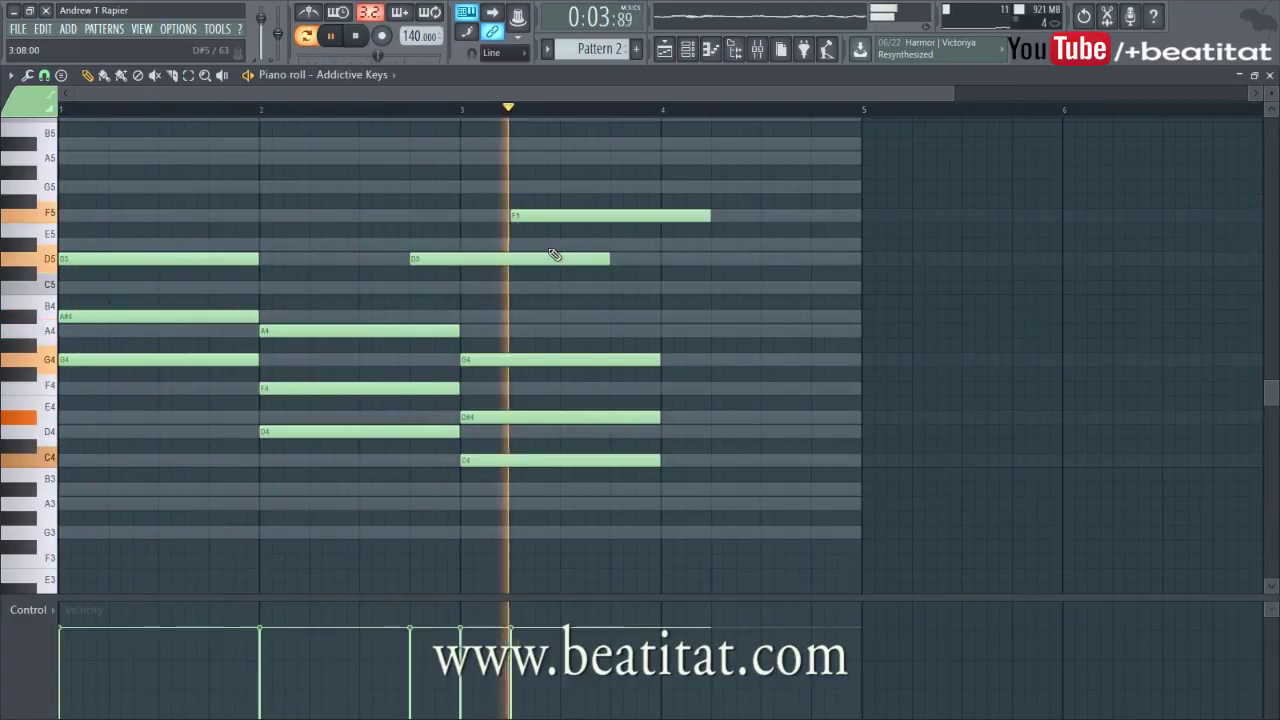
key("space")
left_click(612, 273)
left_click_drag(612, 285, 614, 290)
key("space")
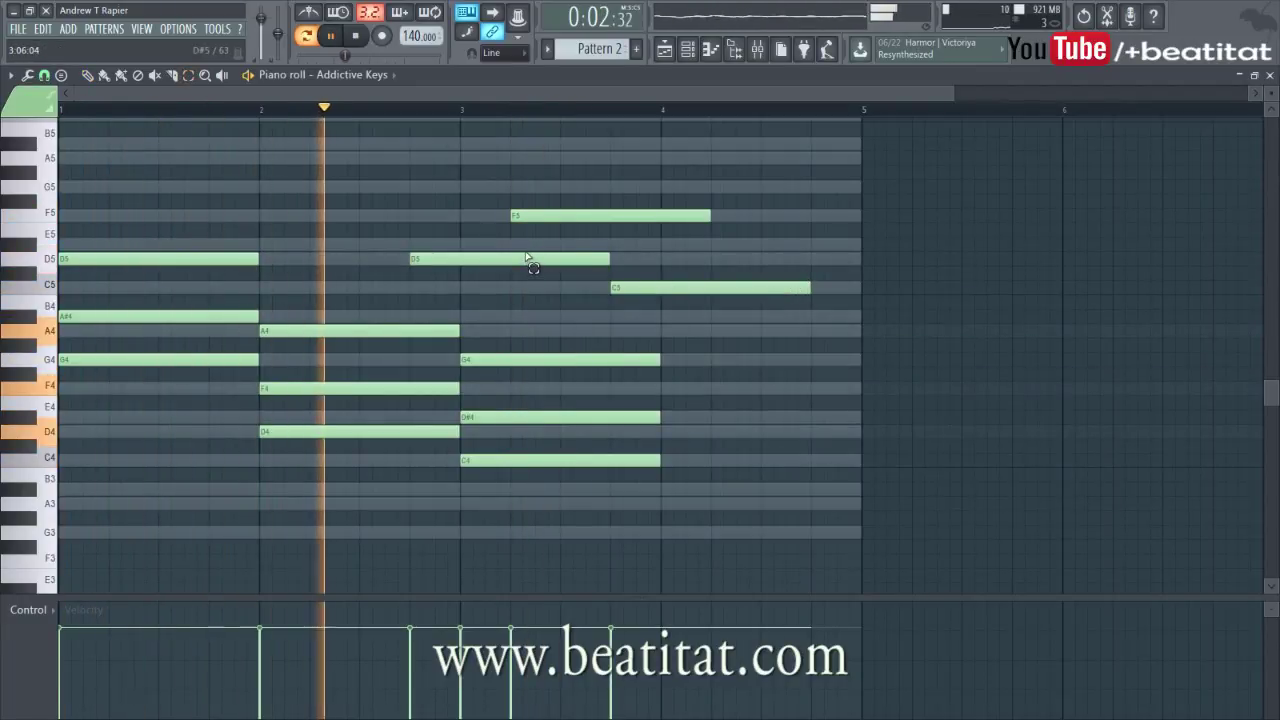
Apply legato to all notes, then undo it and stop playback
key("ctrl+a")
key("ctrl+l")
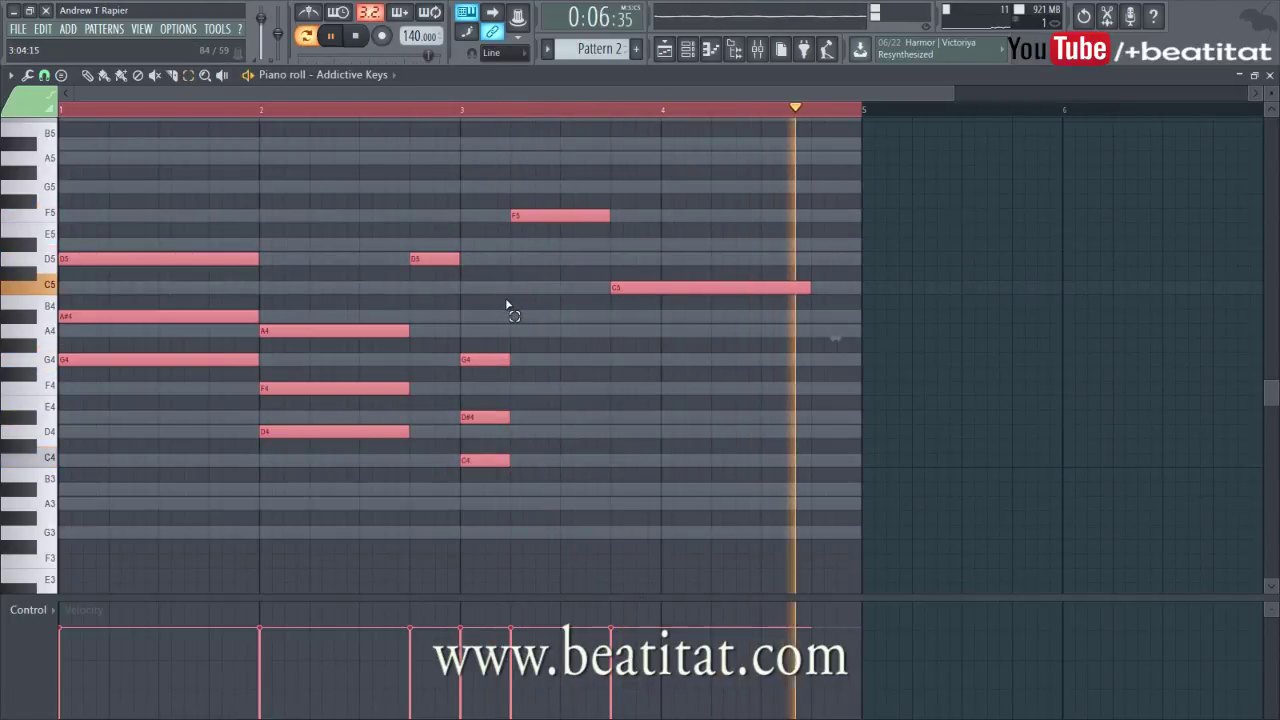
key("ctrl+l")
key("space")
Shorten the F5, D5 and C5 melody notes, then lengthen D5 and F5 toward mid-bar 3
left_click_drag(732, 336, 605, 220)
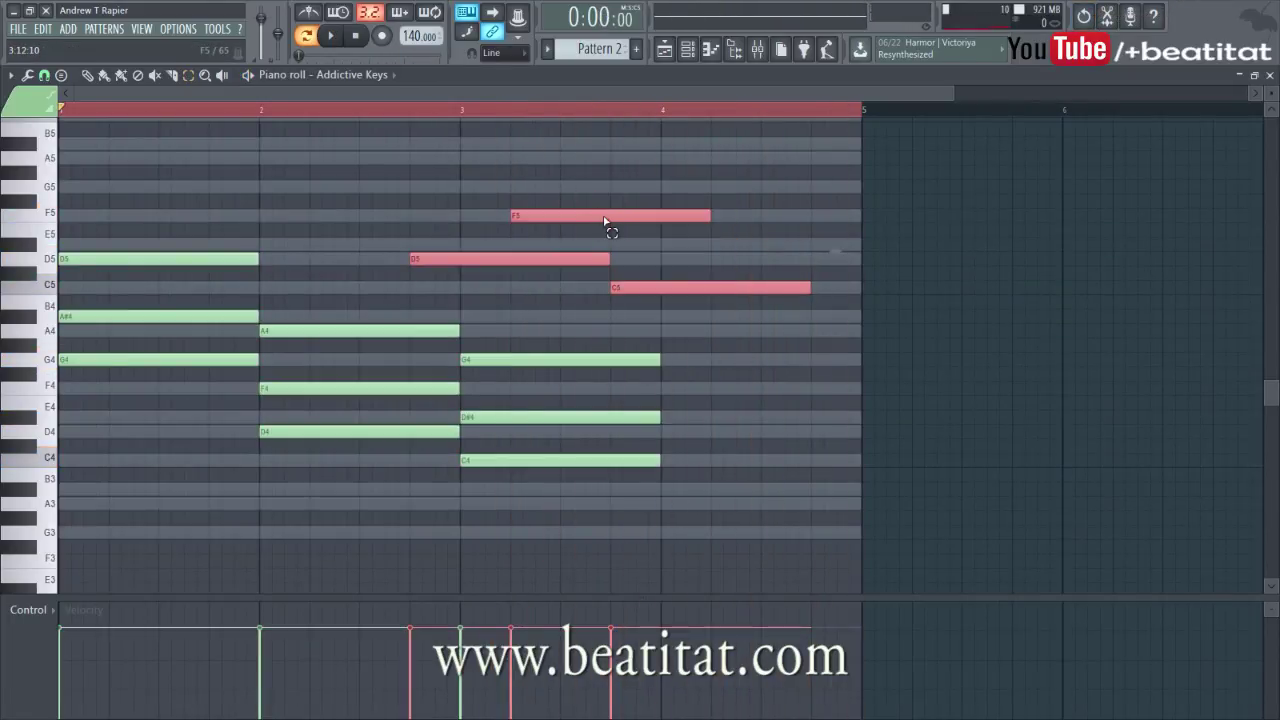
left_click_drag(818, 290, 645, 295)
key("space")
left_click(357, 234)
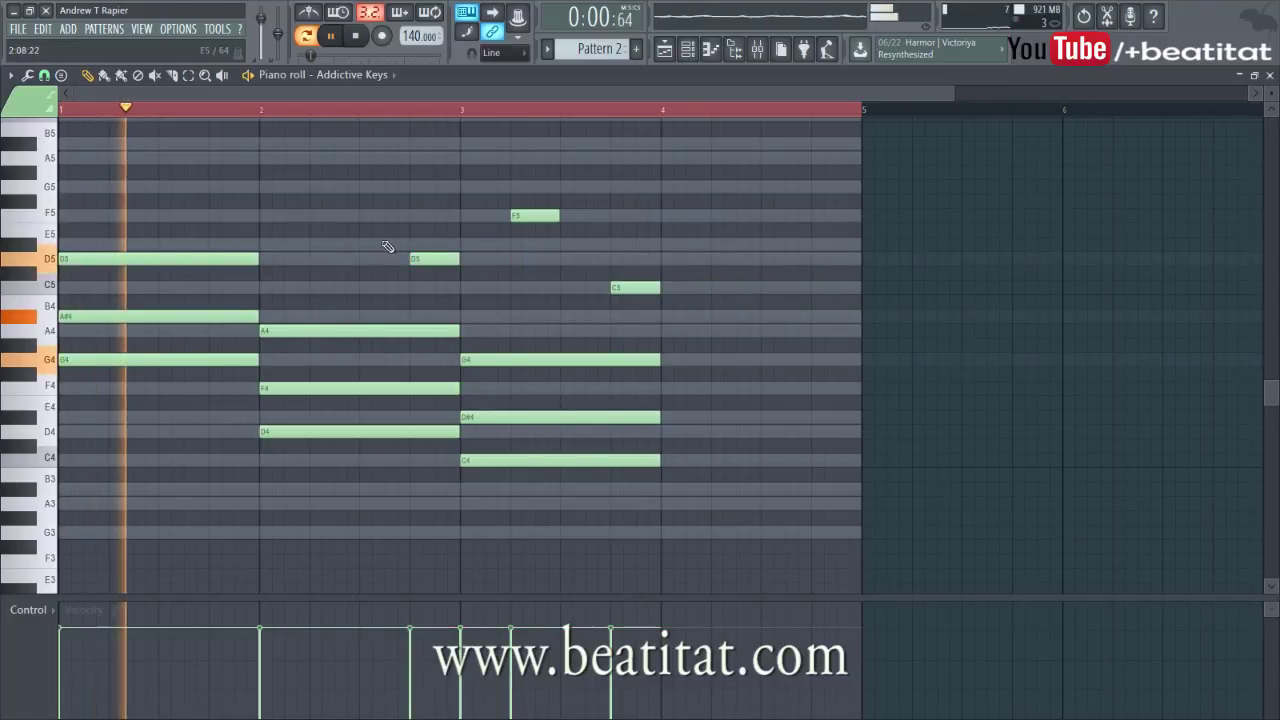
left_click_drag(457, 258, 507, 267)
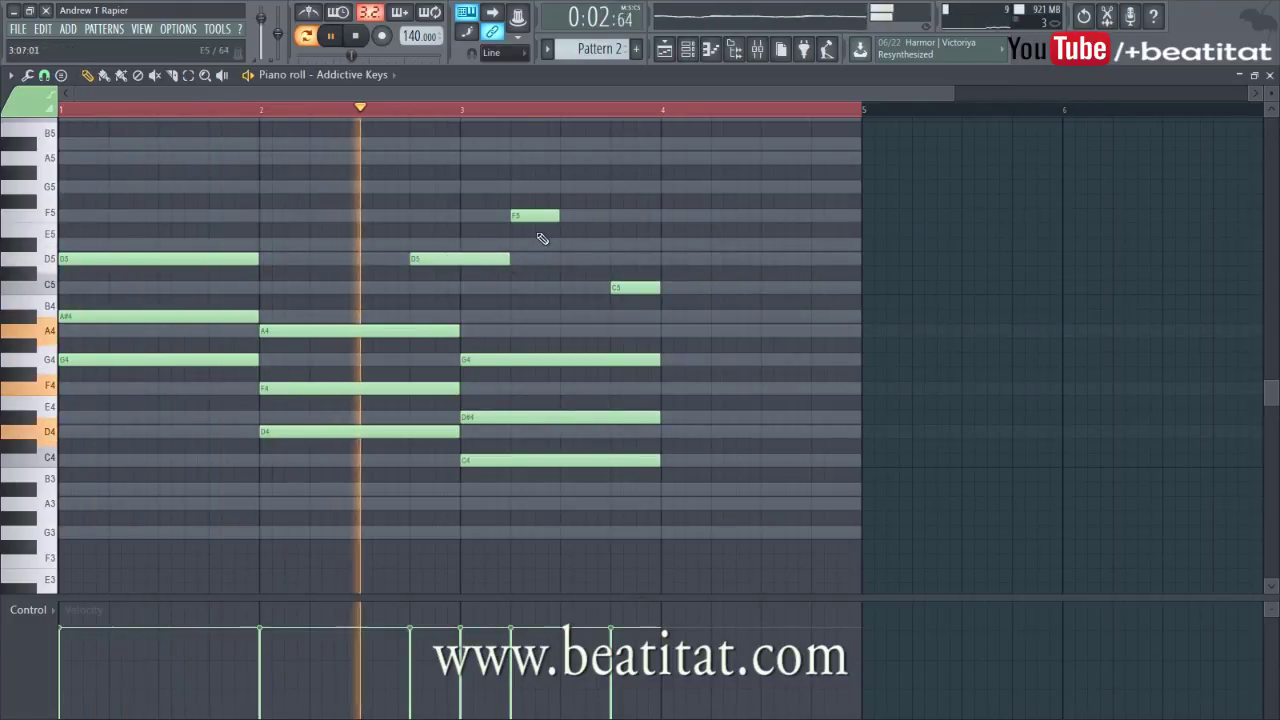
left_click(513, 218)
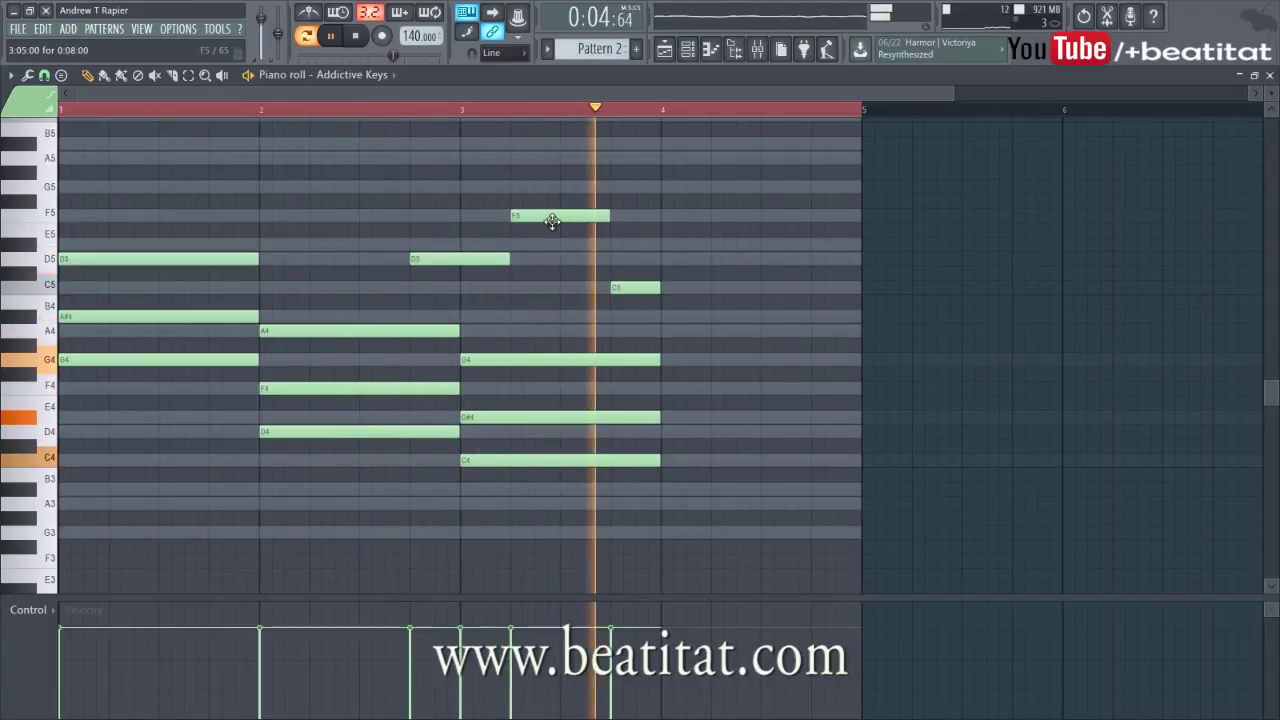
Draw a D4–F4–A4–D5 chord at bar 4, then delete its D5
left_click(665, 431)
left_click(665, 388)
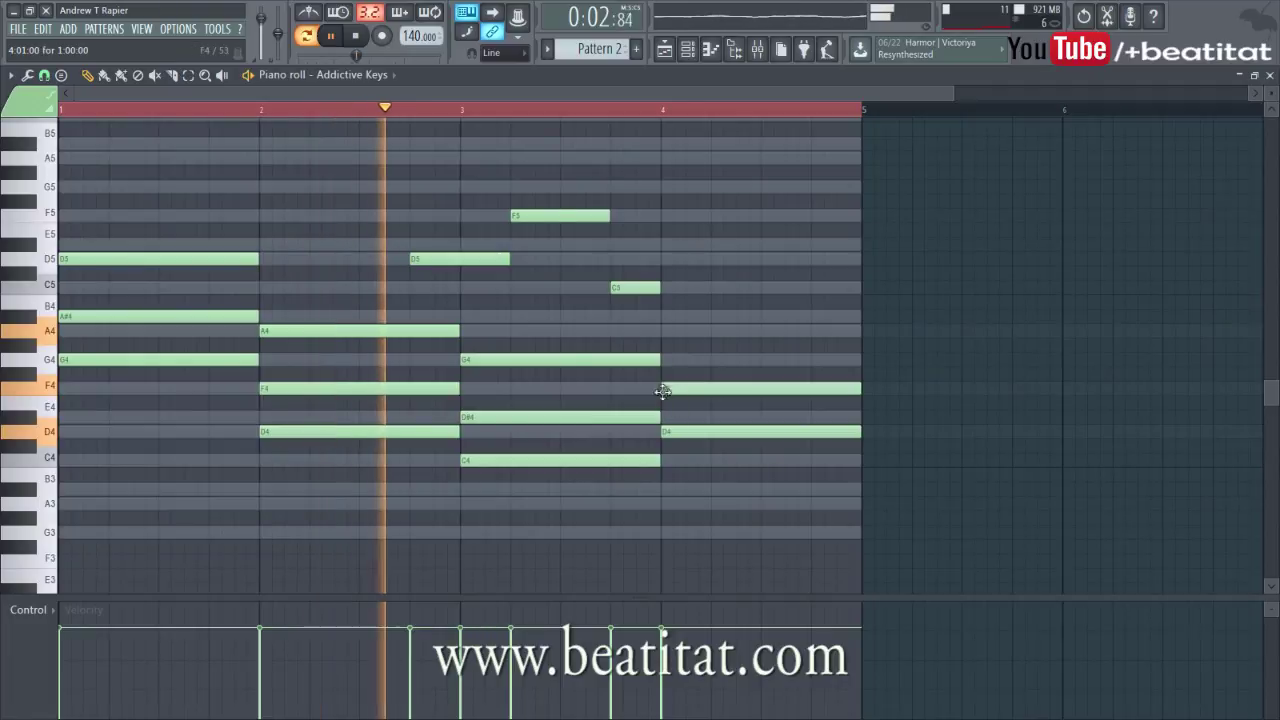
left_click(665, 330)
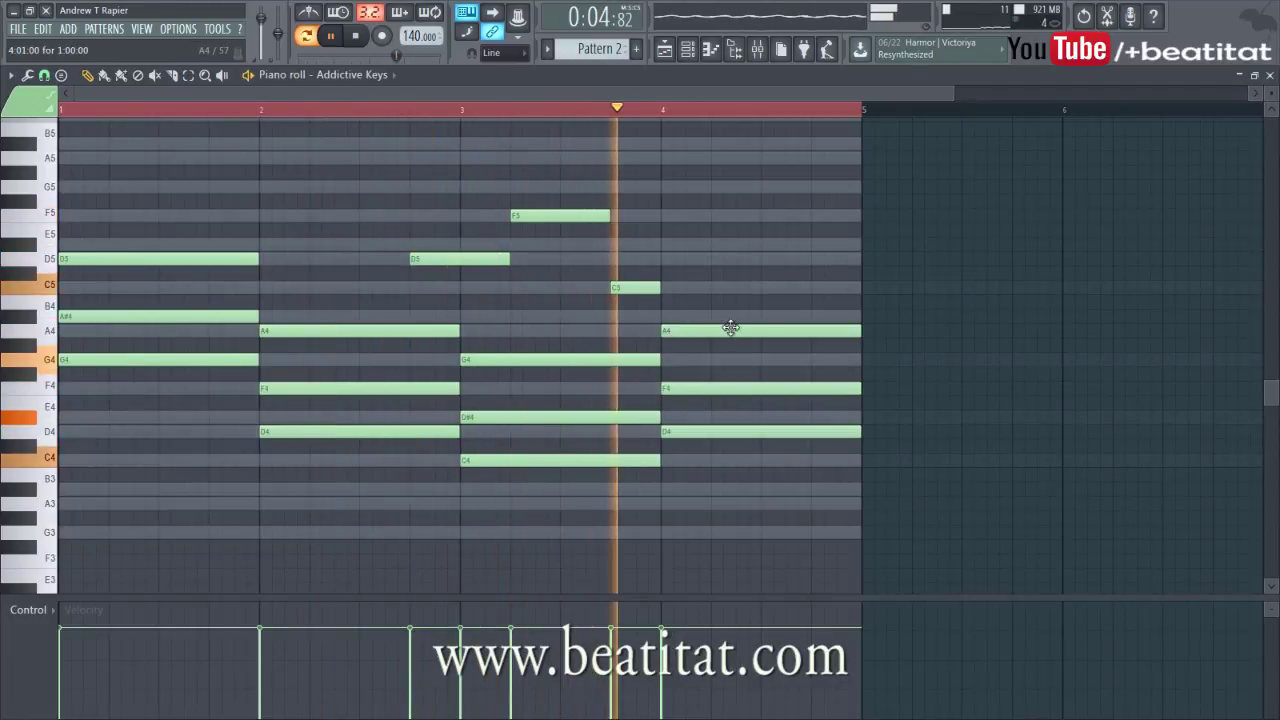
left_click(663, 258)
key("space")
right_click(662, 257)
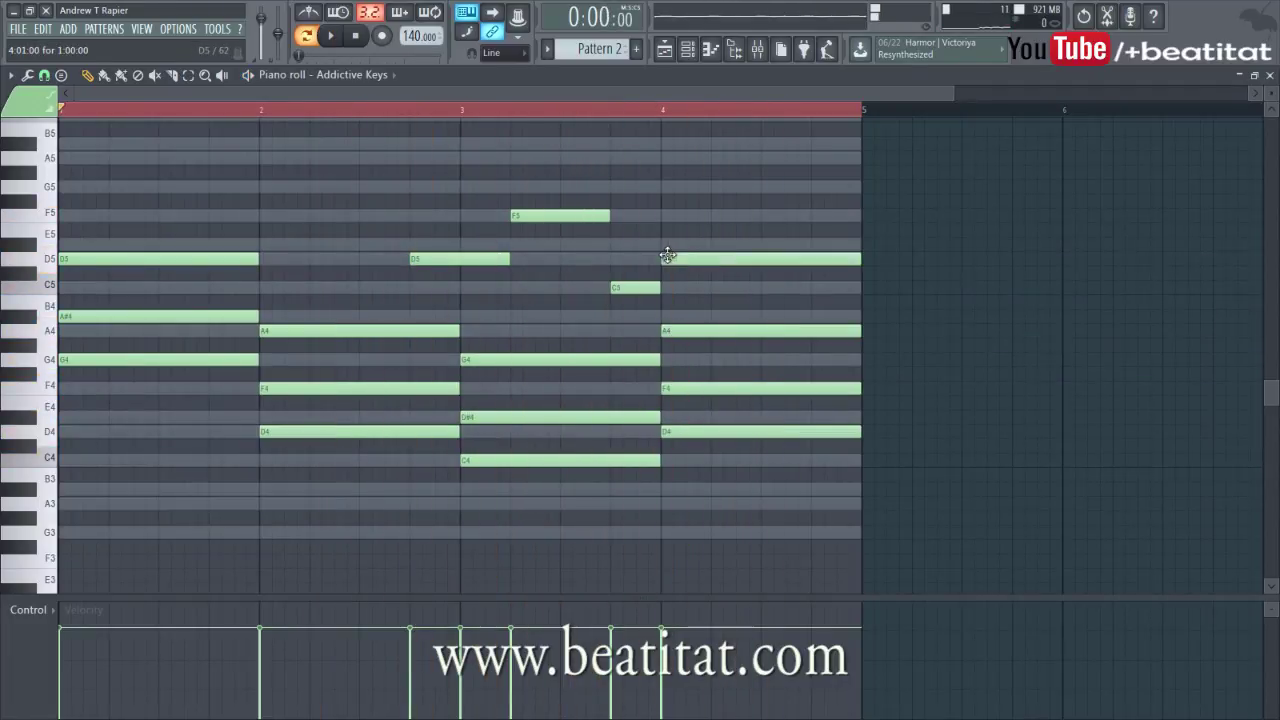
Add C5 at bar 4, shorten the bar-4 D4 to half a bar, and draw C4 after it
key("space")
left_click(668, 288)
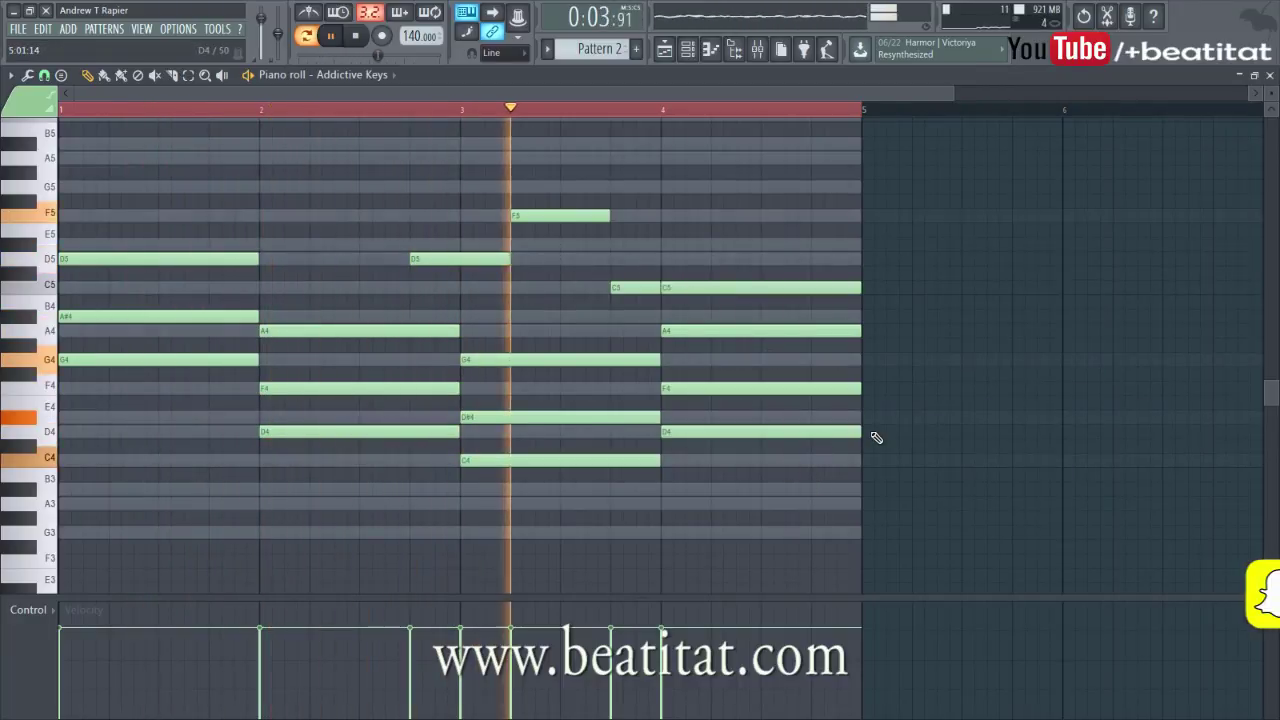
left_click_drag(860, 430, 759, 466)
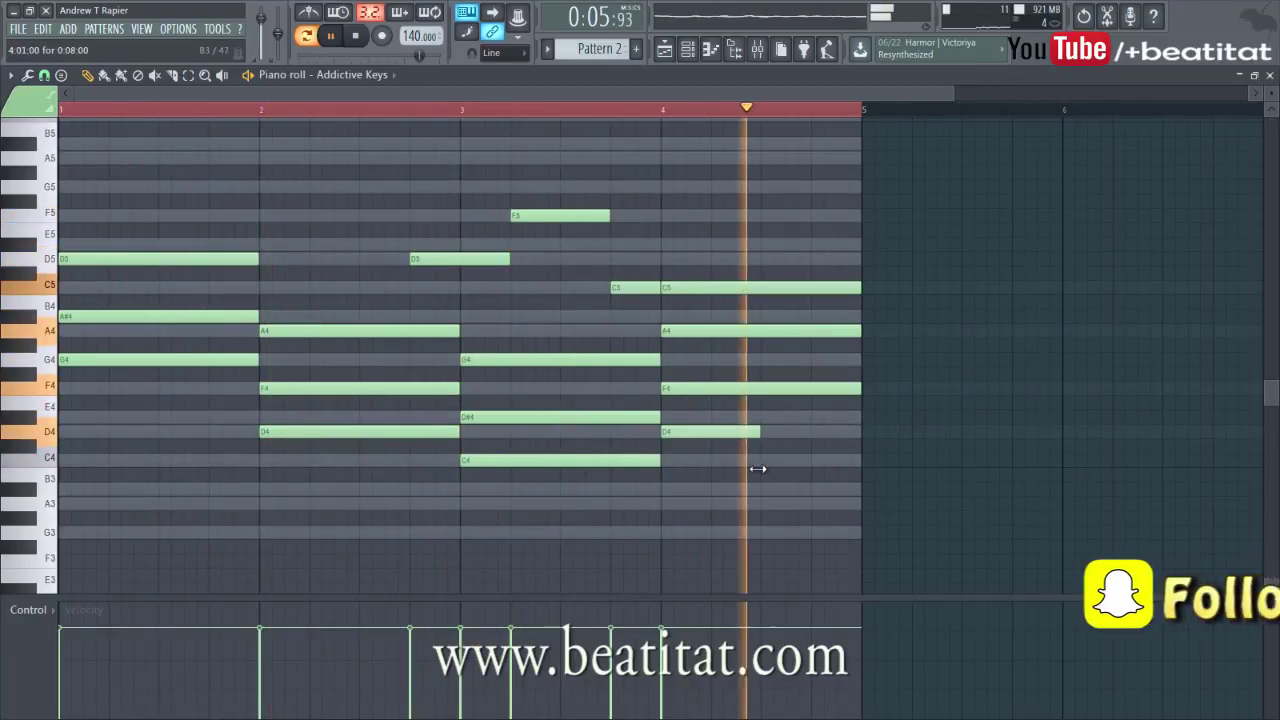
left_click(770, 461)
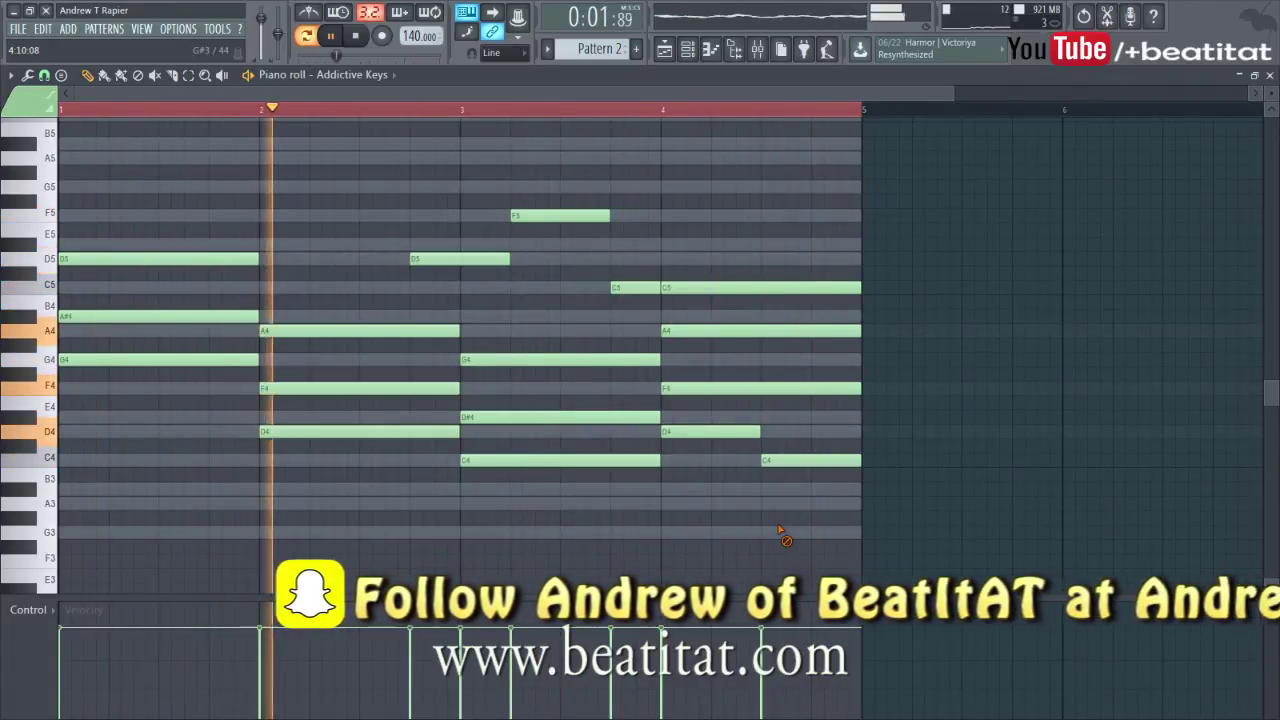
key("space")
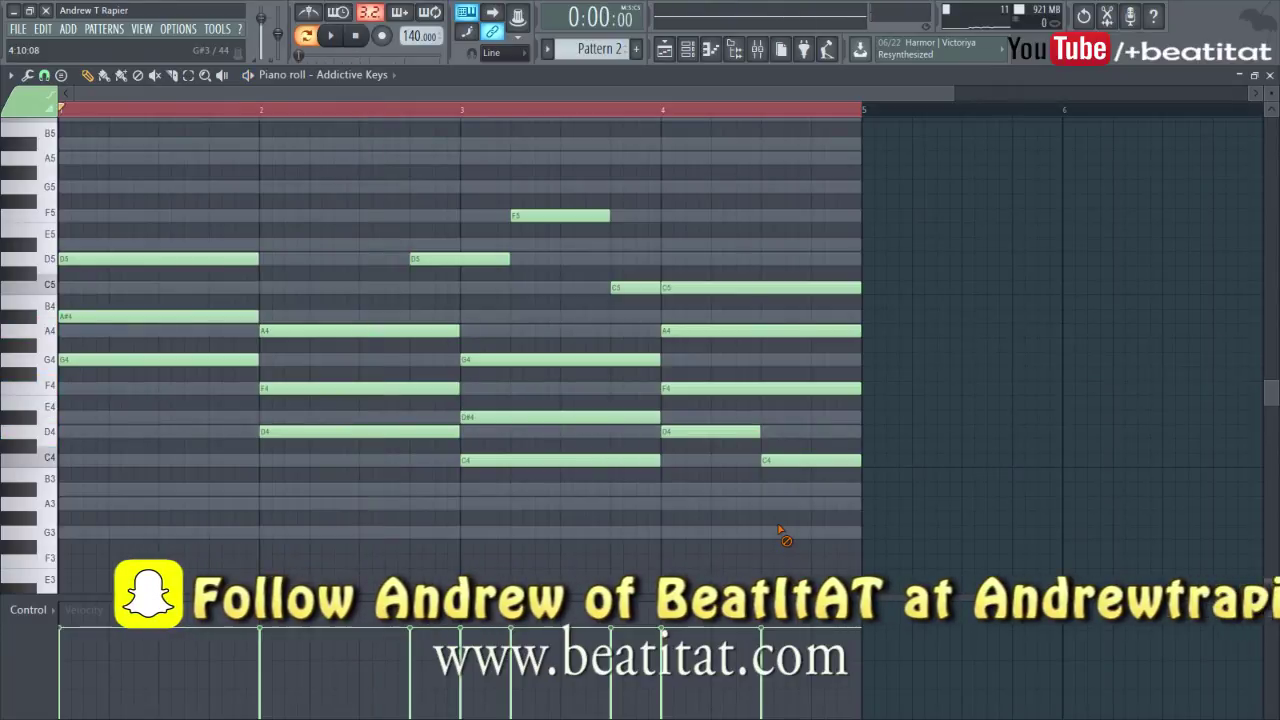